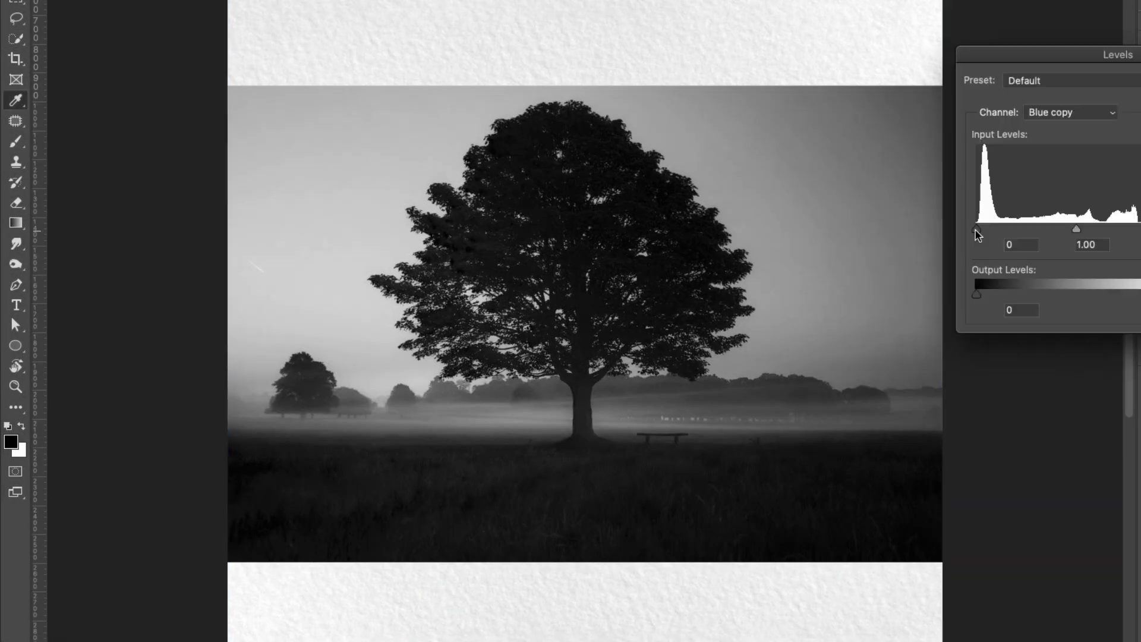
Isolate the large tree on its layer mask and paint back the patch of grass beneath the trunk with the Brush
drag(978, 235, 1017, 232)
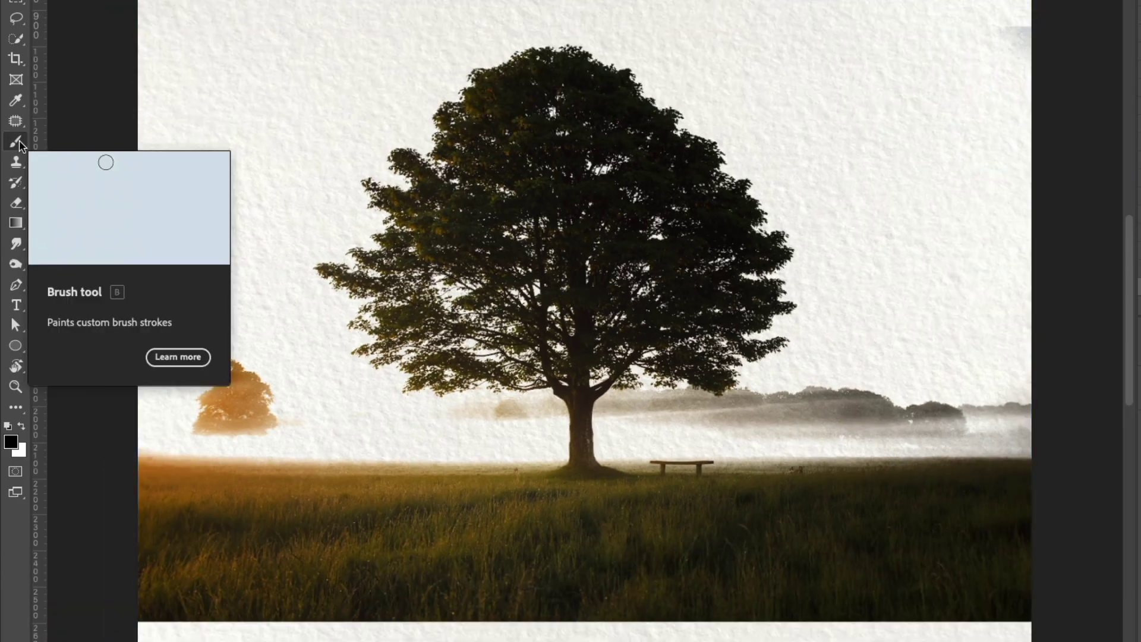
click(16, 141)
mouse_move(452, 594)
mouse_down()
mouse_move(938, 555)
mouse_move(624, 548)
mouse_up()
key(x)
drag(434, 477, 600, 530)
key(super+minus)
key(super+minus)
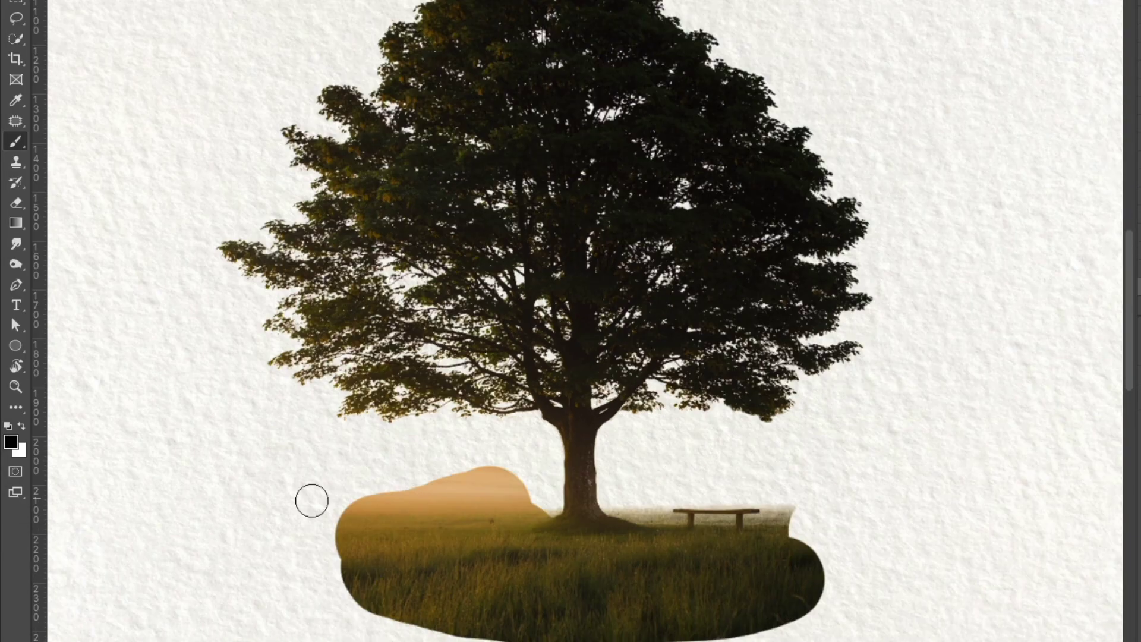
Mask out the orange sky patch and surplus ground beside the tree trunk with an enlarged brush
key(bracketright)
key(bracketright)
key(bracketright)
mouse_move(312, 500)
mouse_down()
mouse_move(721, 612)
mouse_move(594, 609)
mouse_move(382, 542)
mouse_move(680, 574)
mouse_move(515, 497)
mouse_up()
key(x)
key(x)
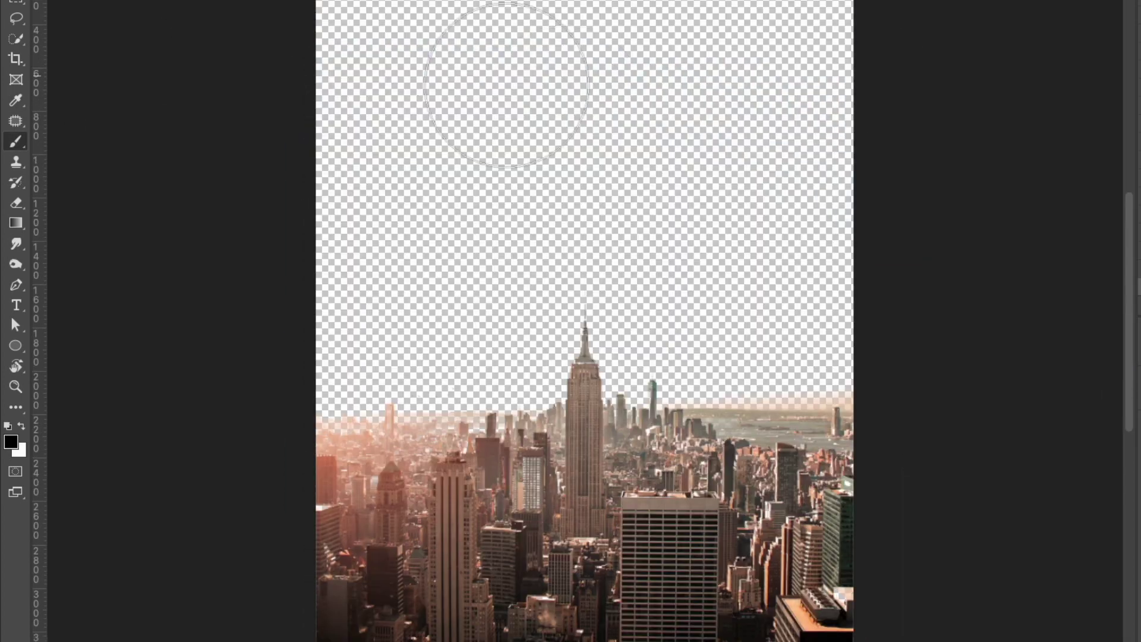
Clean up the city photo's mask with the Brush along the hazy, pink-toned horizon beside the tall thin tower
scroll(453, 319, up, 3)
scroll(479, 392, up, 2)
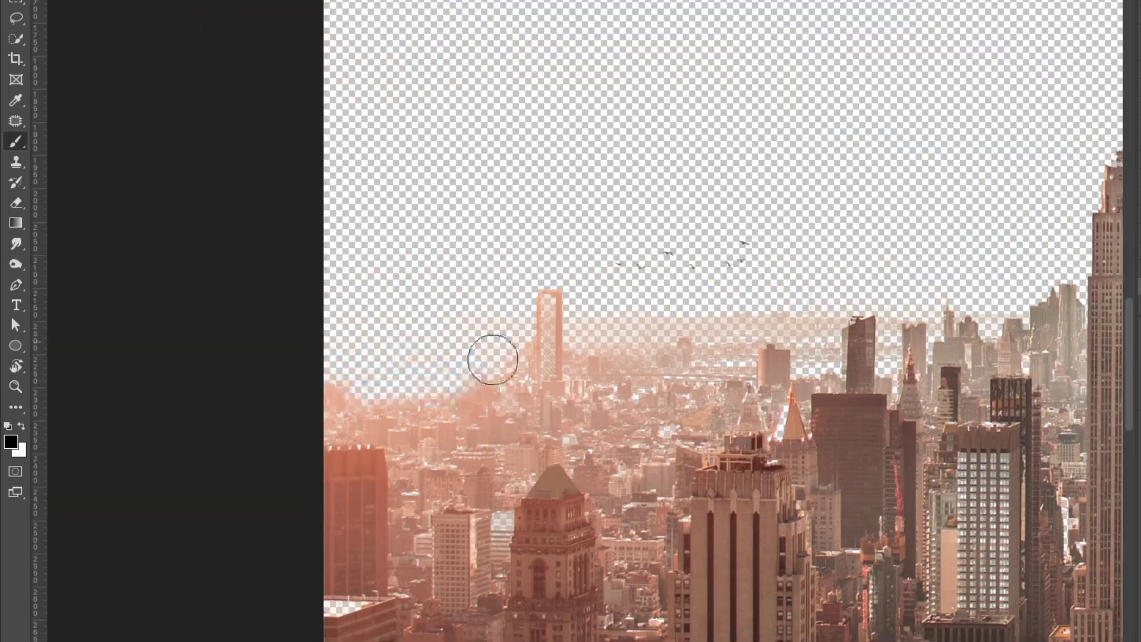
drag(479, 392, 732, 342)
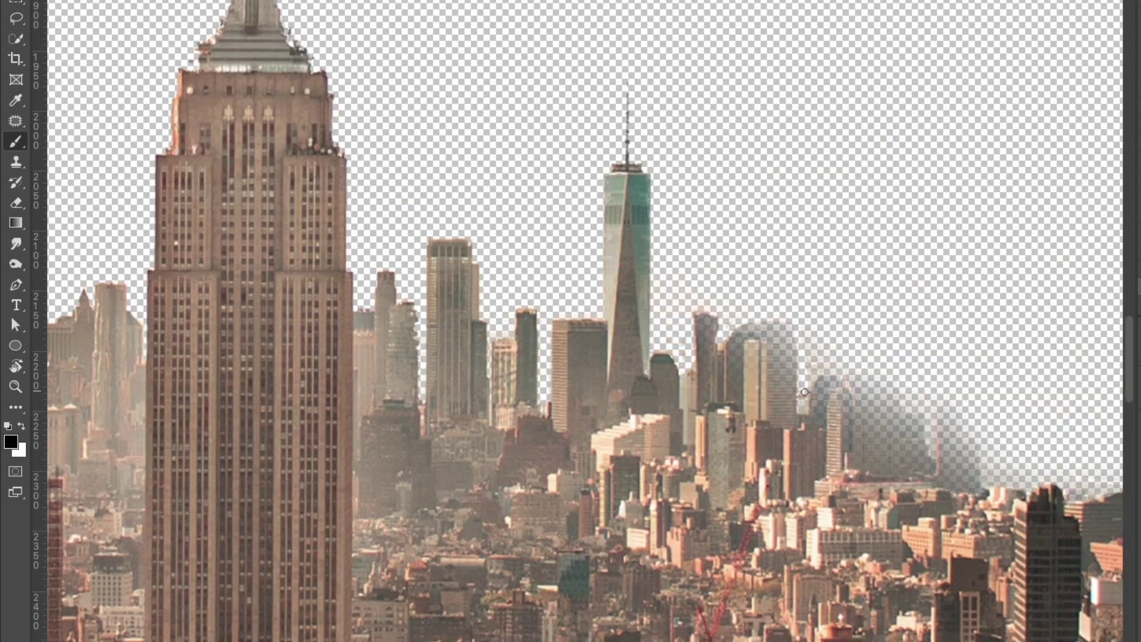
Refine the city mask around the distant buildings at the far end of the skyline, alternating black and white brush strokes
key(x)
mouse_move(805, 374)
mouse_down()
mouse_move(777, 397)
mouse_move(917, 423)
mouse_move(980, 475)
mouse_up()
key(x)
mouse_move(998, 416)
mouse_down()
mouse_move(892, 374)
mouse_move(936, 449)
mouse_up()
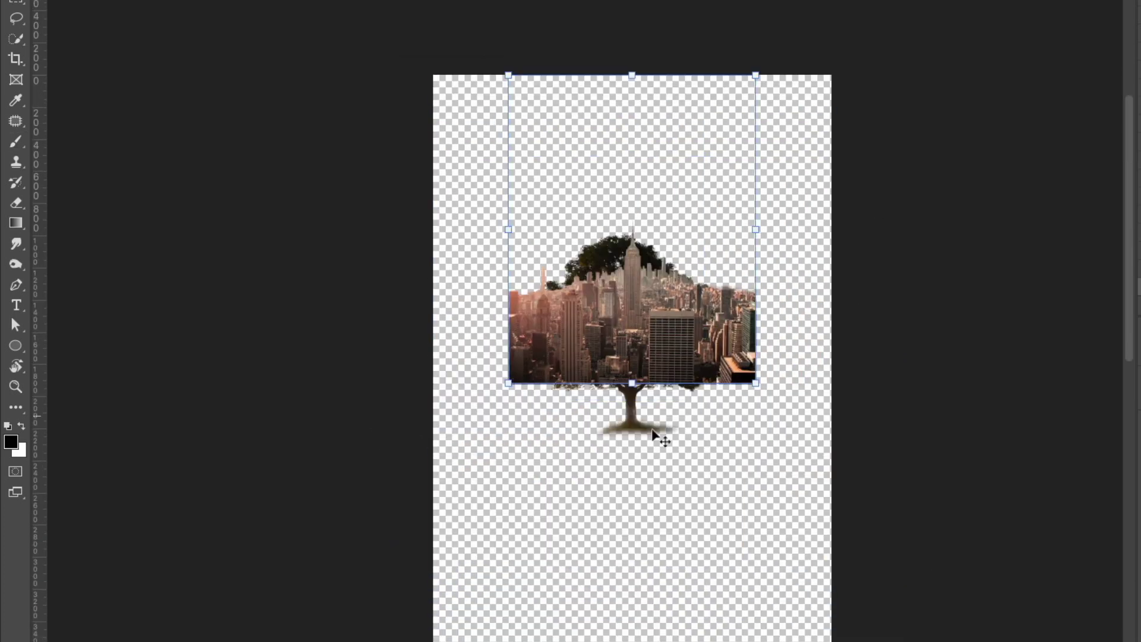
scroll(654, 433, up, 5)
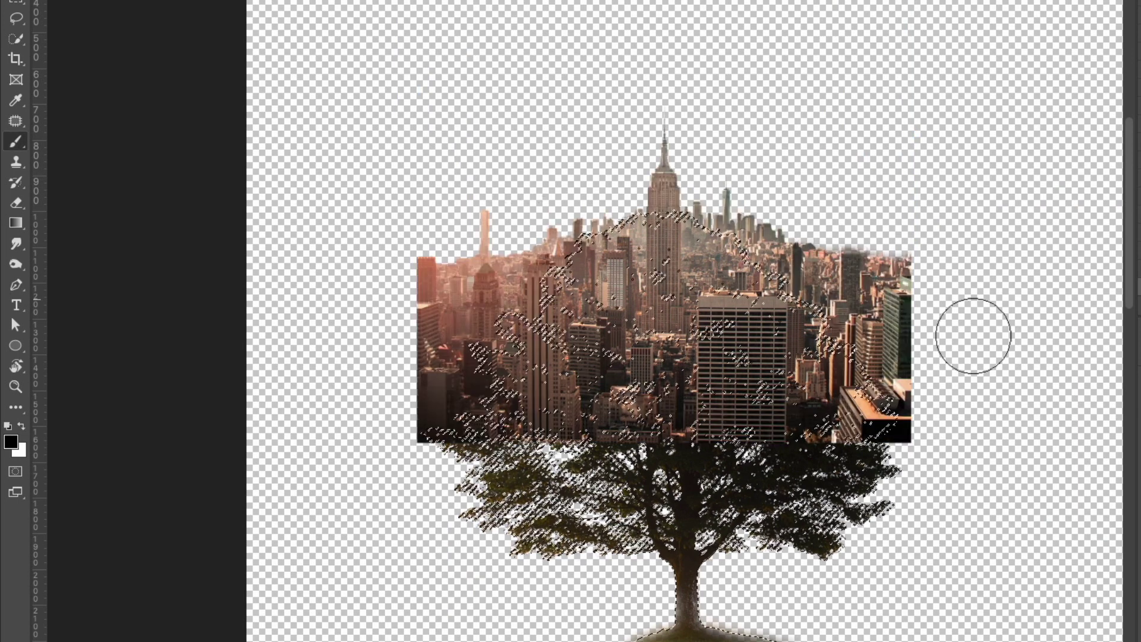
Blend the city skyline into the upper part of the tree crown by painting on the city layer's mask
mouse_move(972, 333)
mouse_down()
mouse_move(894, 237)
mouse_move(601, 382)
mouse_up()
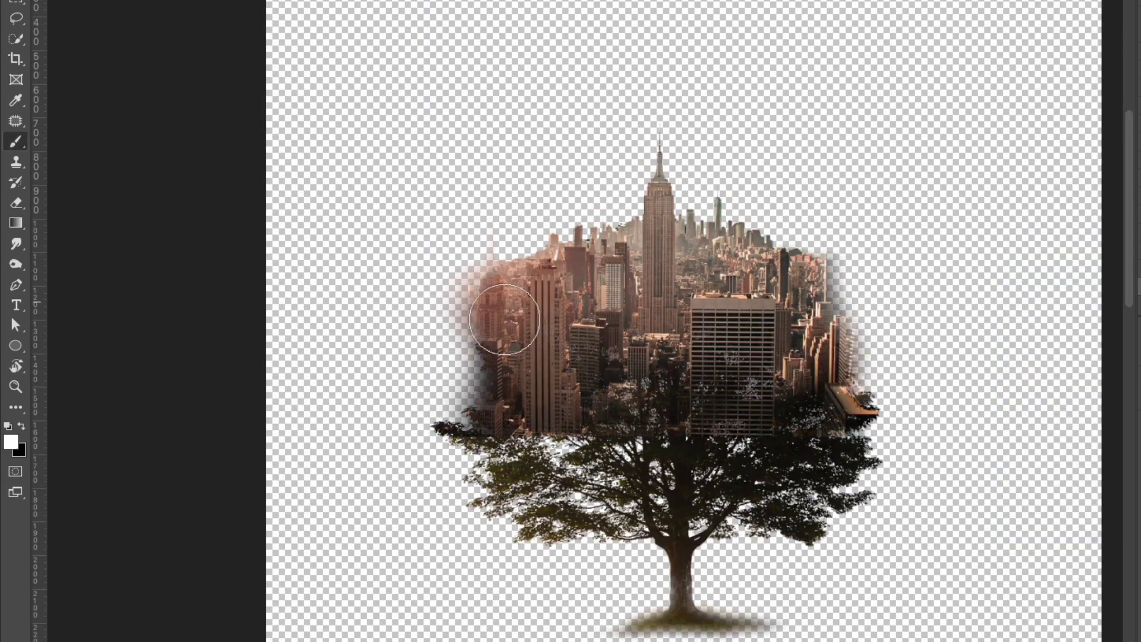
drag(856, 268, 935, 369)
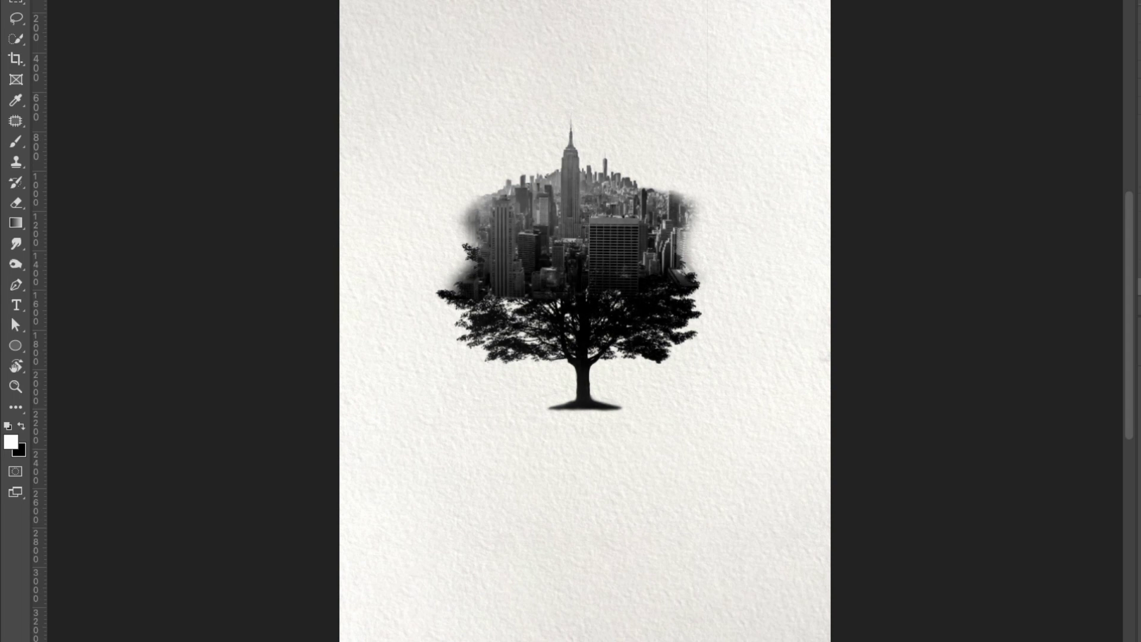
key(super+plus)
key(ctrl+0)
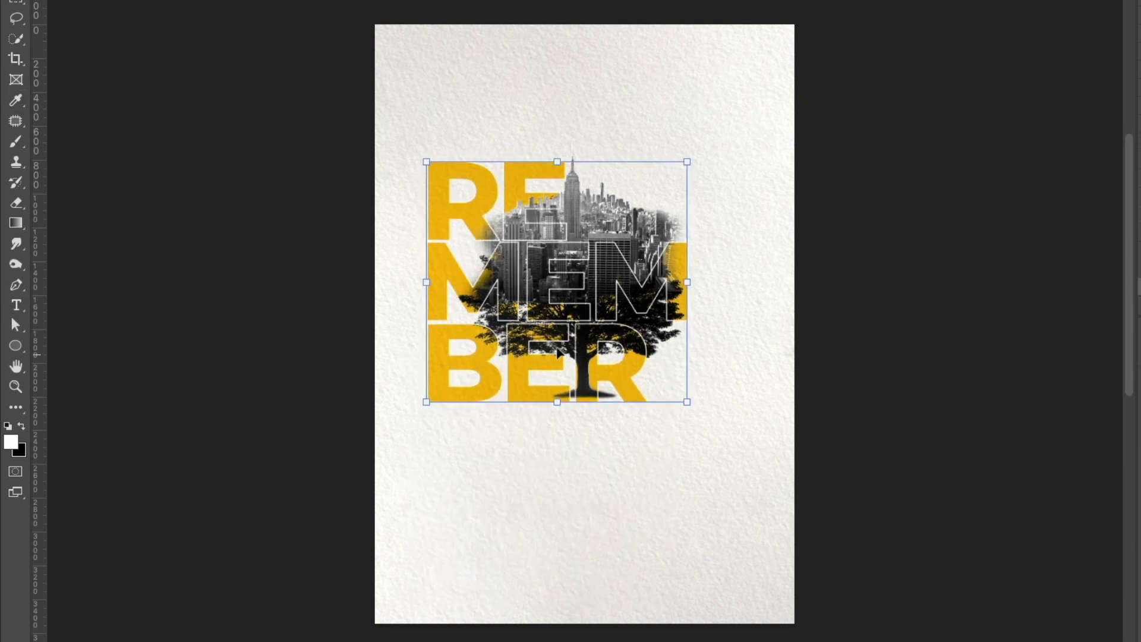
drag(538, 182, 548, 226)
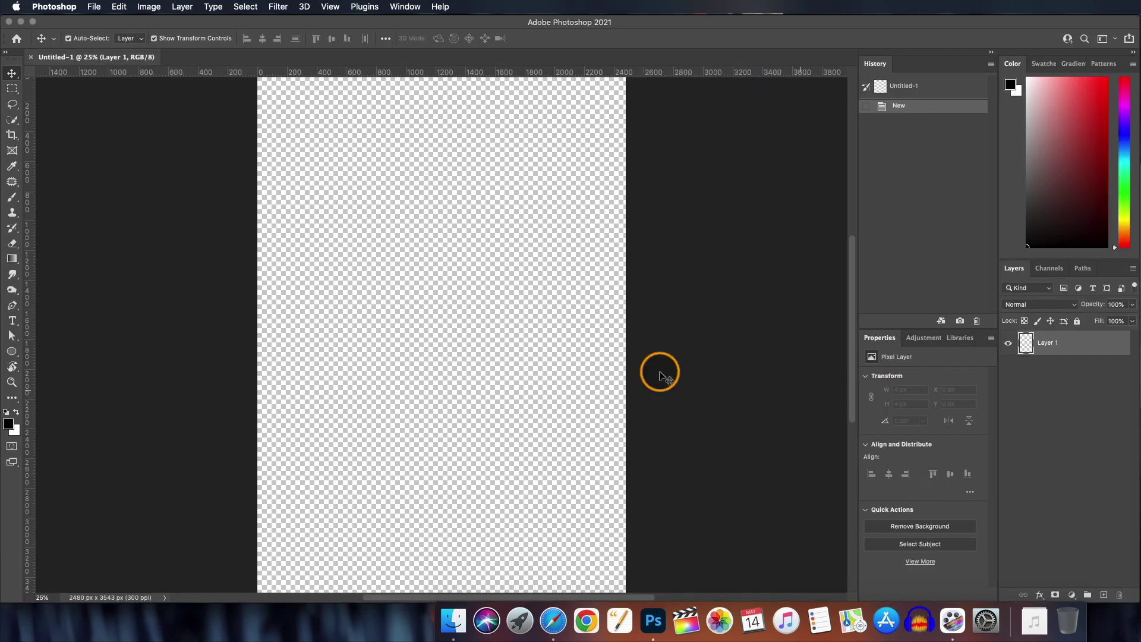
key(super+0)
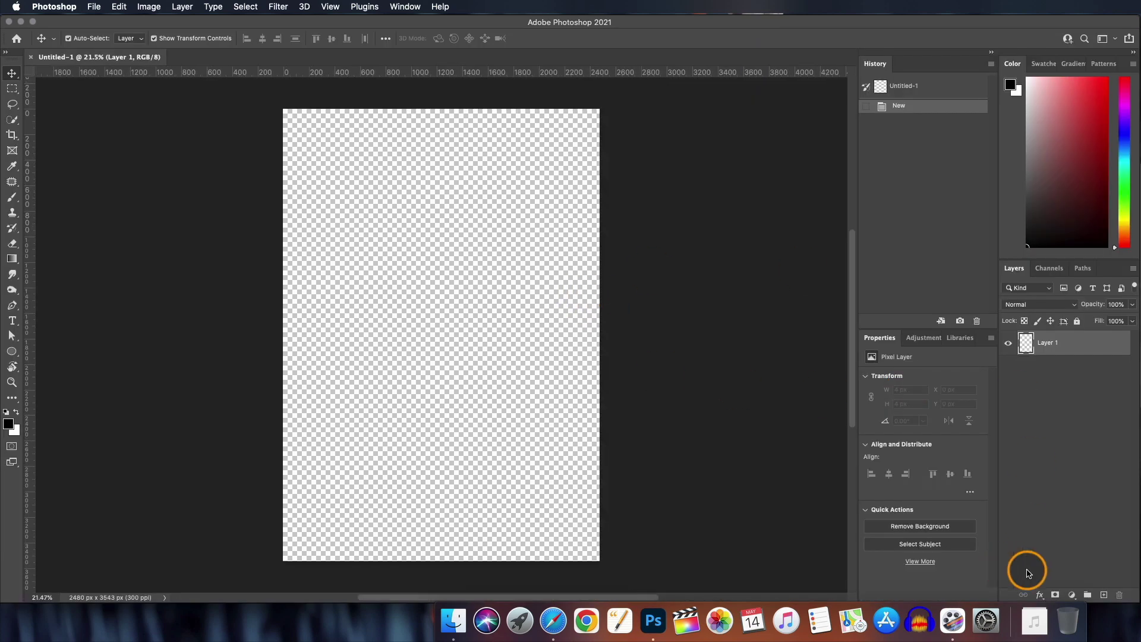
click(1034, 620)
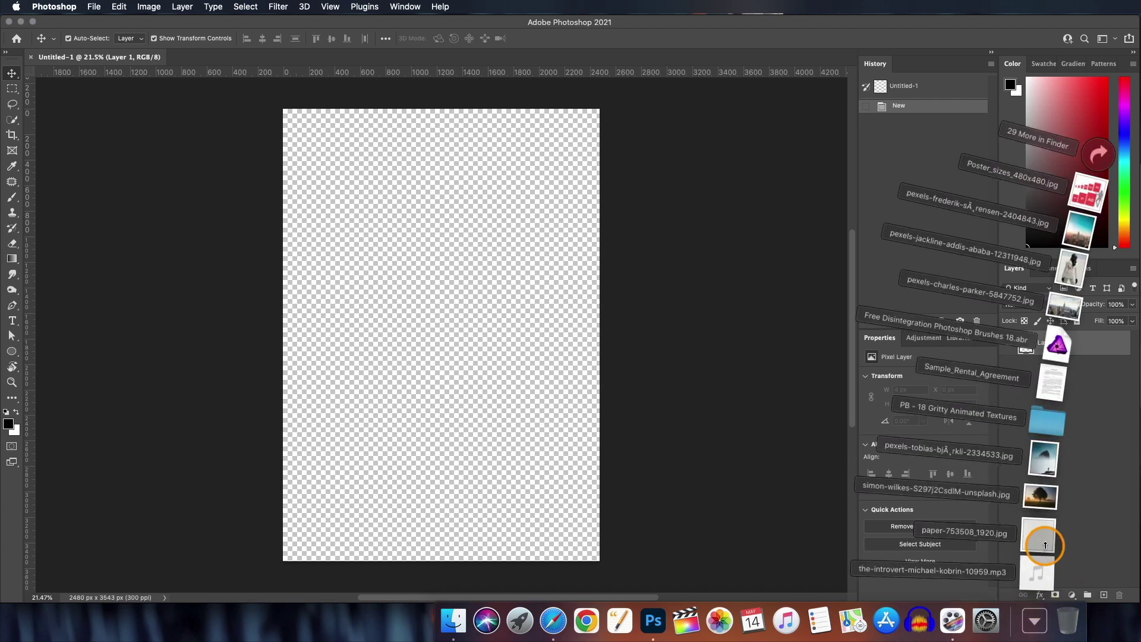
drag(1044, 545, 457, 363)
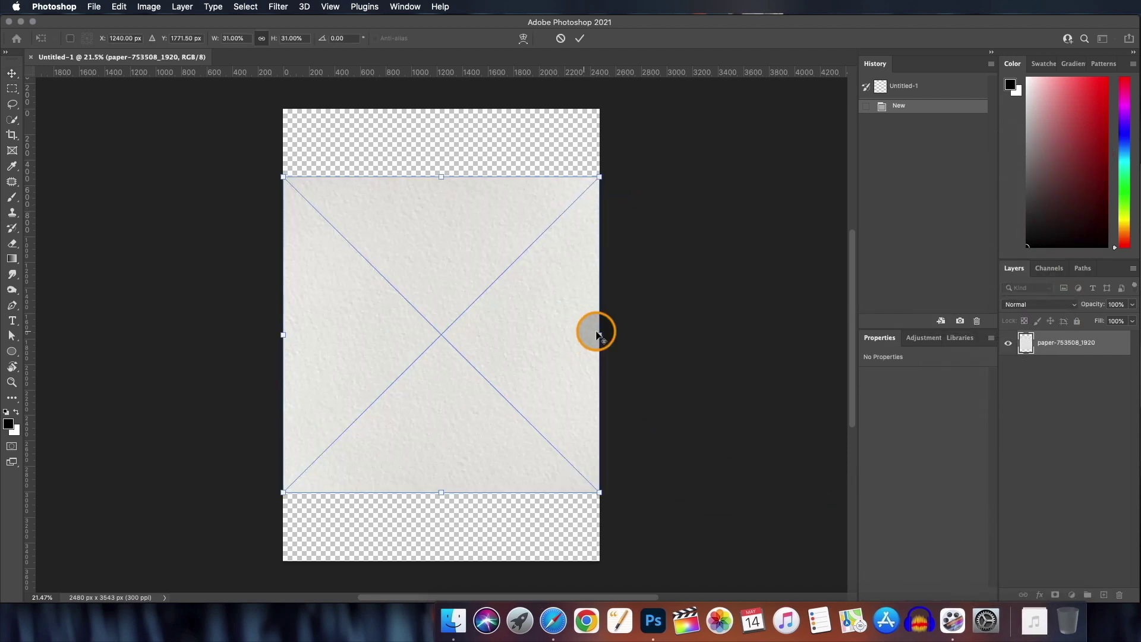
drag(606, 337, 677, 349)
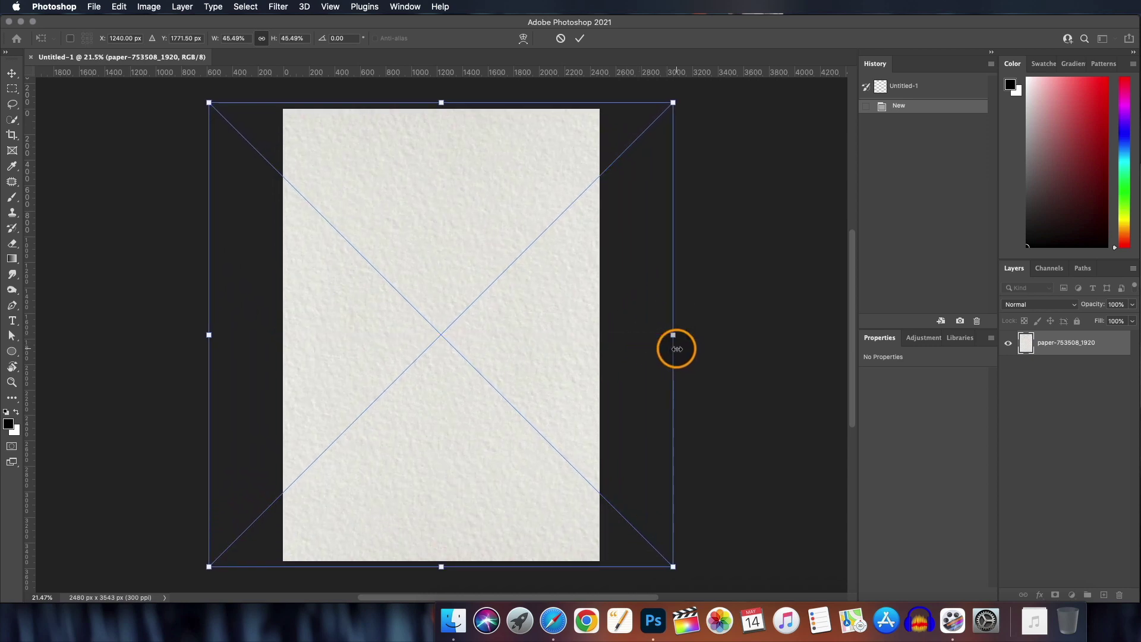
click(586, 34)
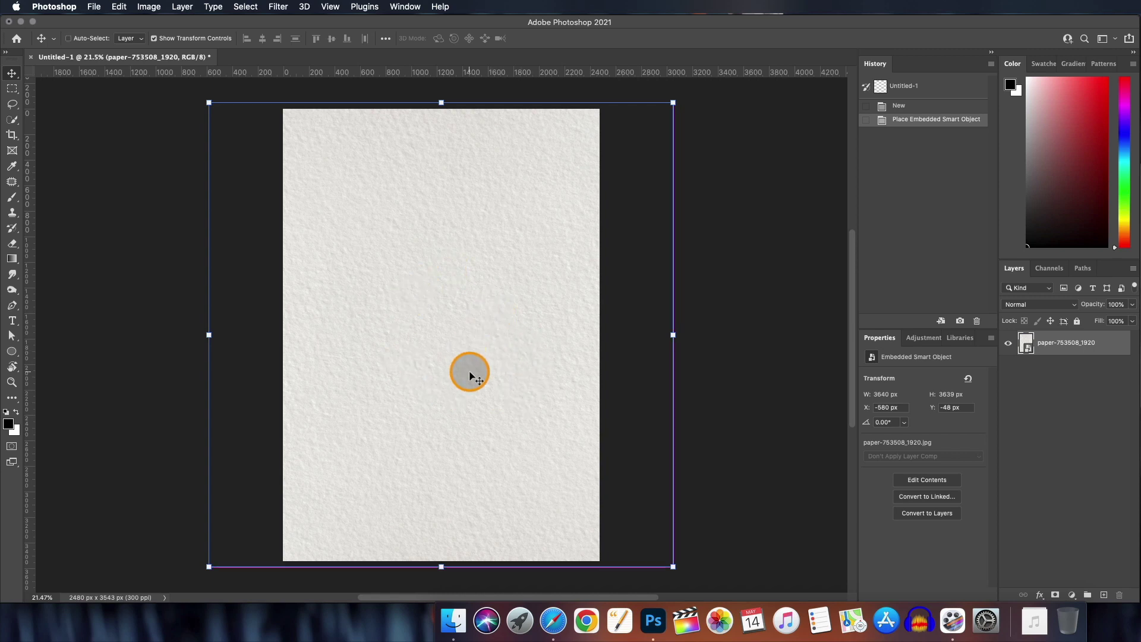
key(super+z)
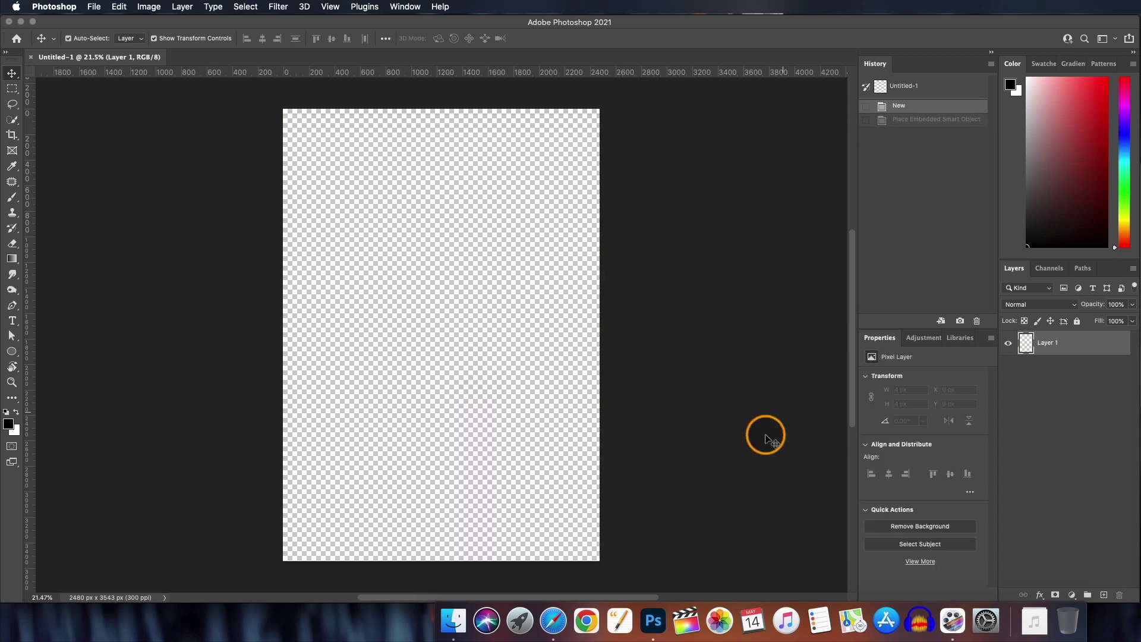
Place paper-753508_1920.jpg in the document and scale it to about 27.6% so it sits inside the canvas edges
click(1034, 621)
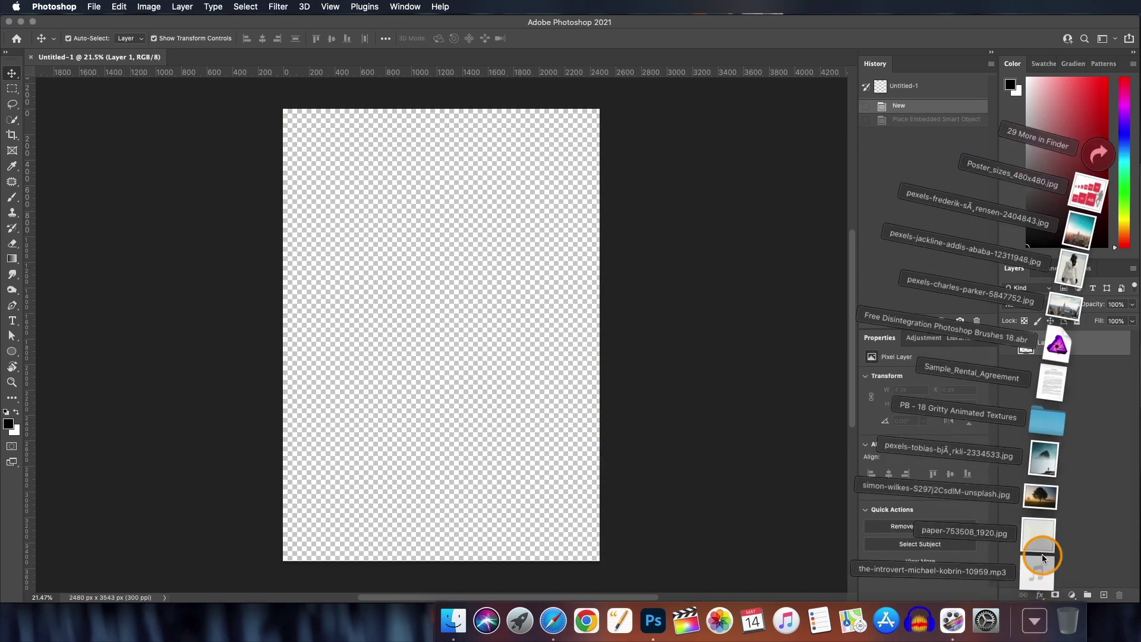
drag(1047, 538, 469, 320)
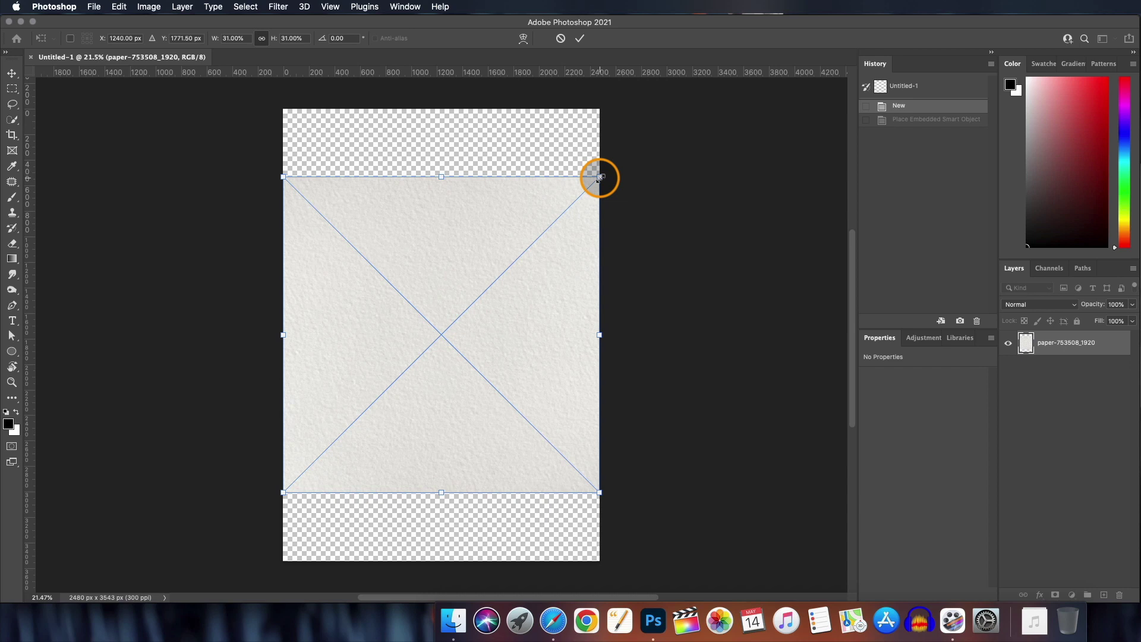
drag(599, 176, 582, 195)
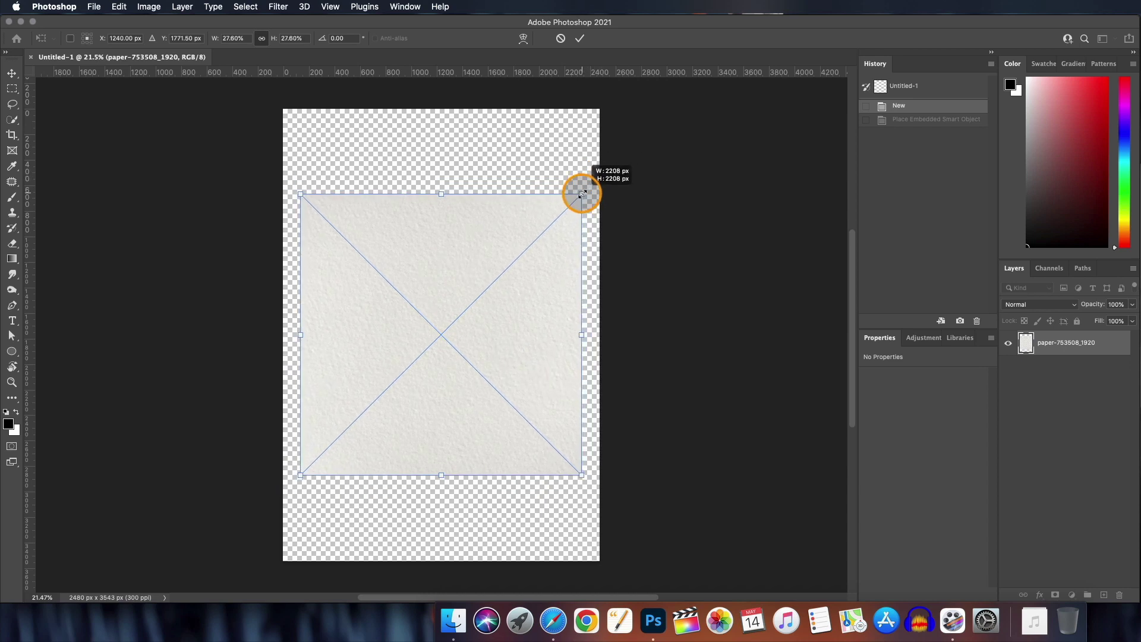
click(580, 39)
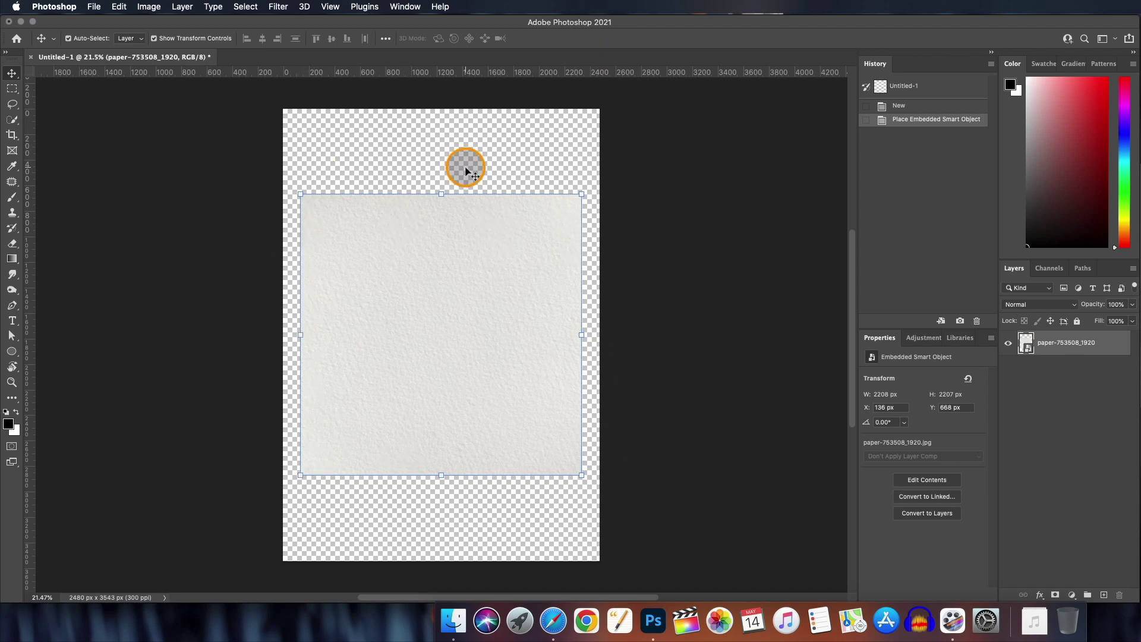
Rasterize the placed paper layer
scroll(466, 173, up, 2)
scroll(466, 173, down, 1)
scroll(466, 173, down, 1)
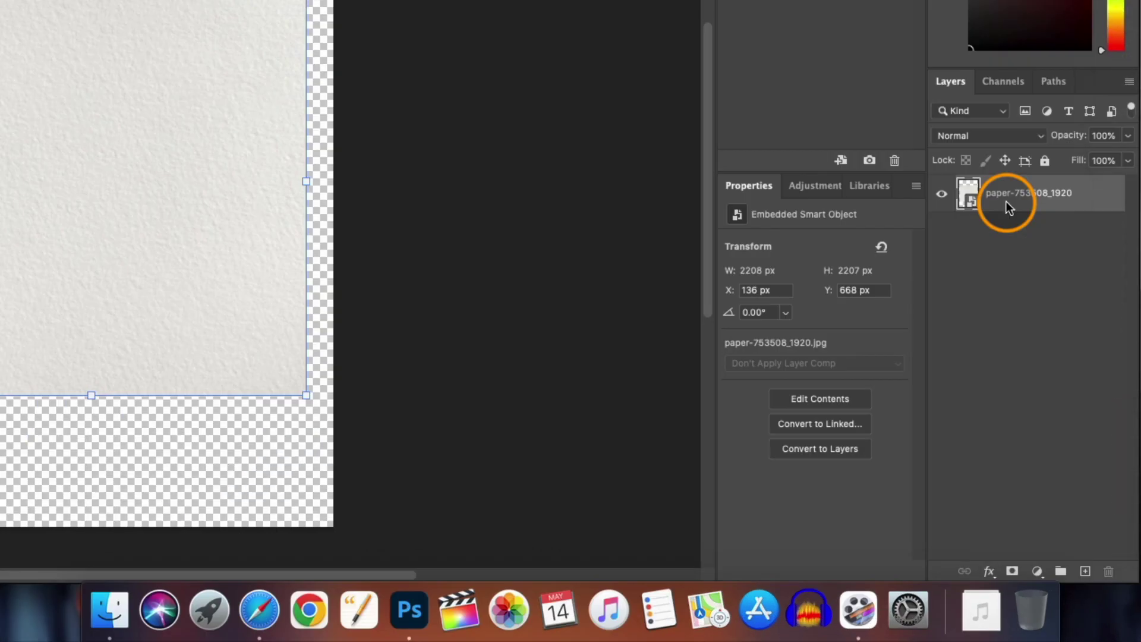
right_click(1050, 348)
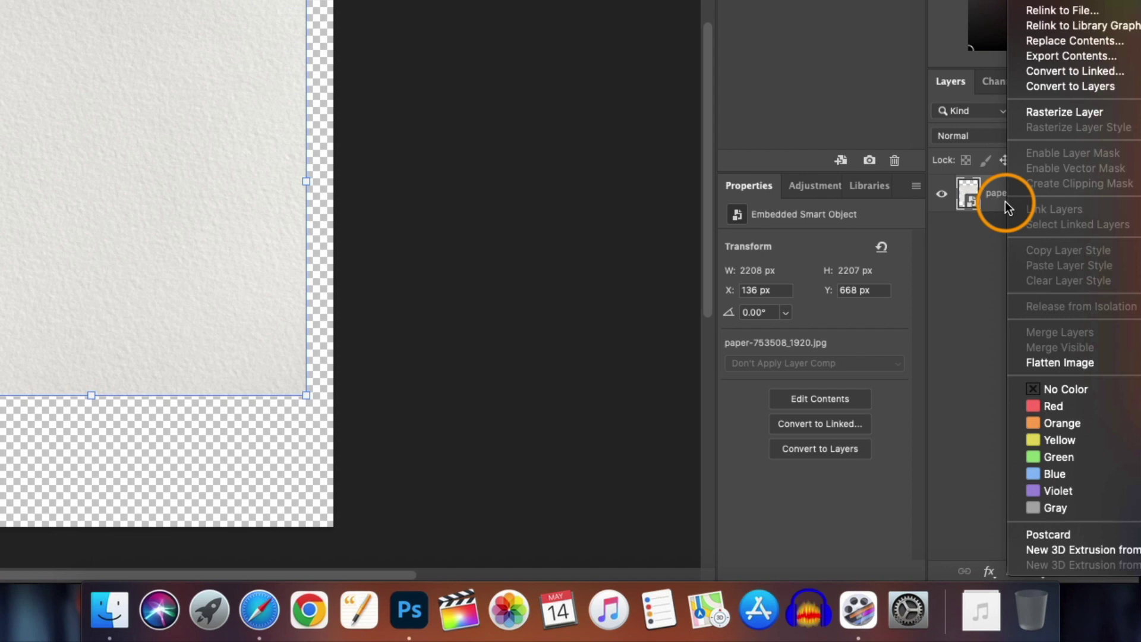
click(1061, 113)
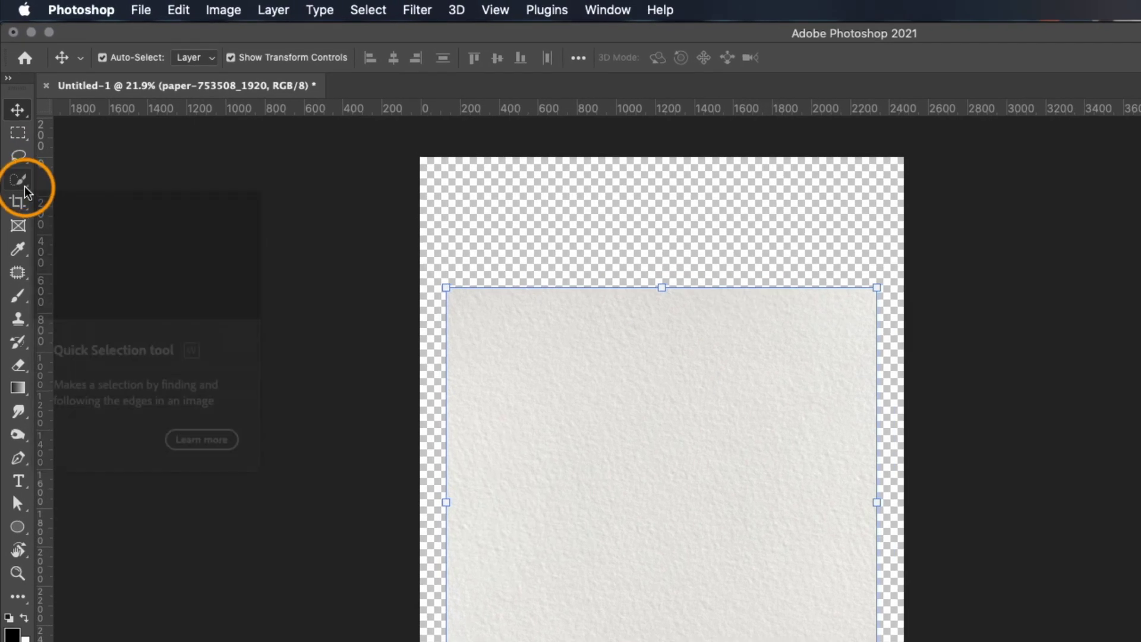
Select the transparent area around the paper with the Magic Wand and expand the selection by 40 pixels
drag(25, 188, 56, 186)
click(123, 209)
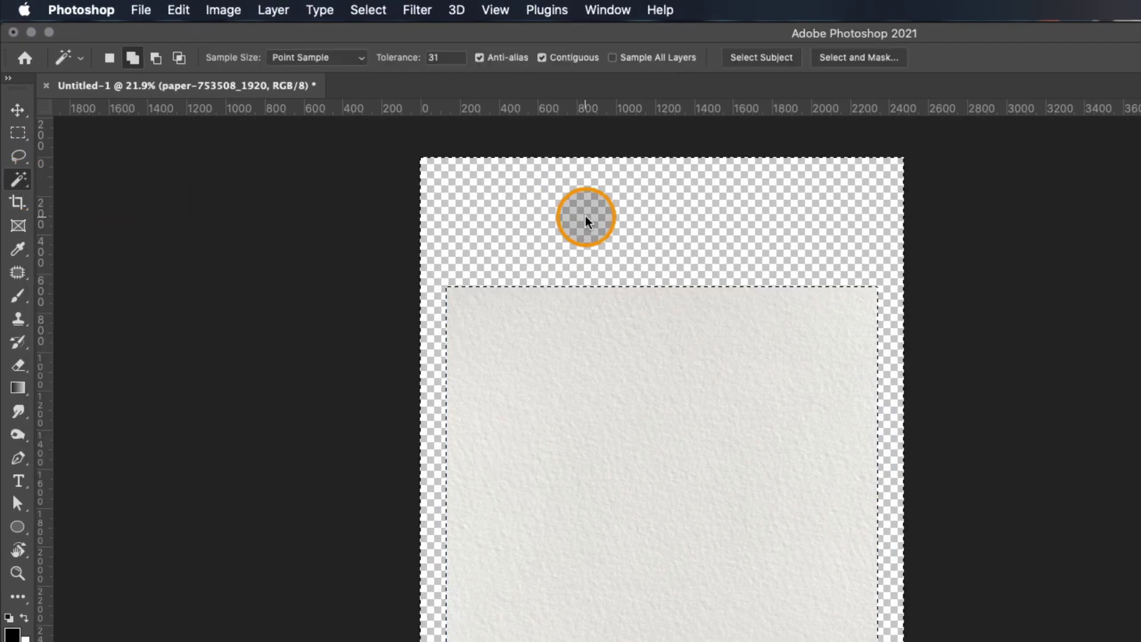
click(359, 12)
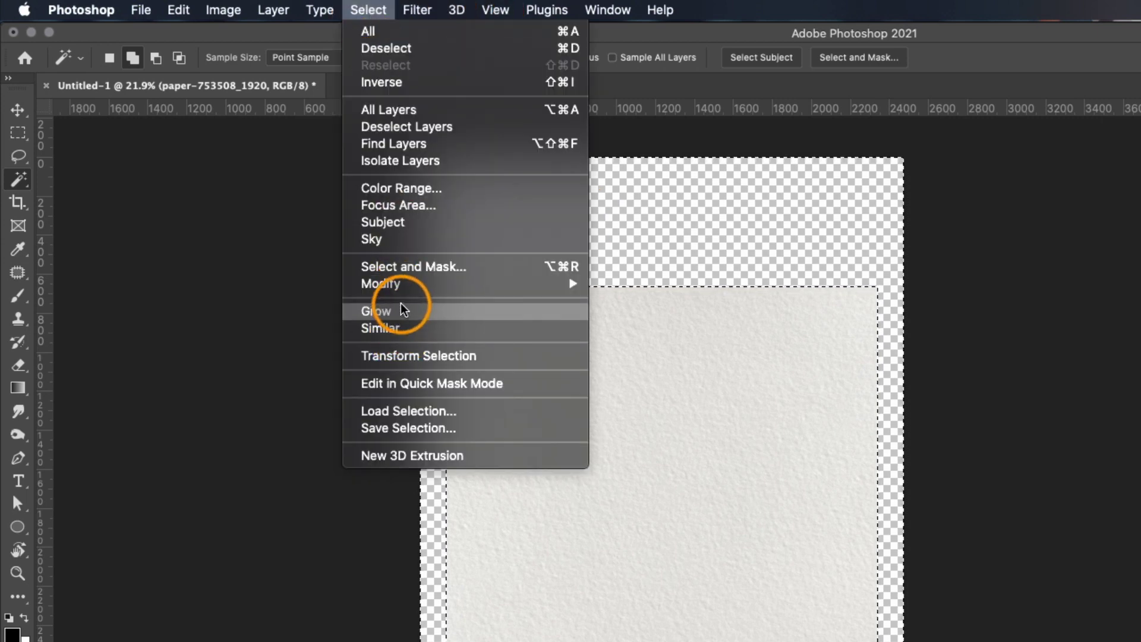
mouse_move(402, 291)
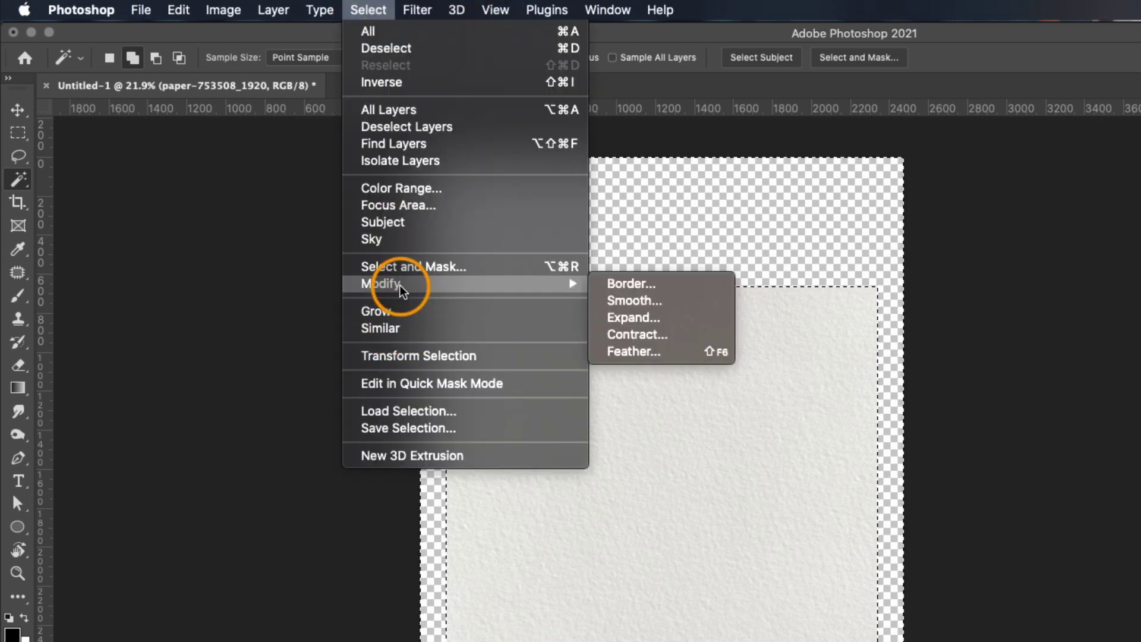
click(652, 324)
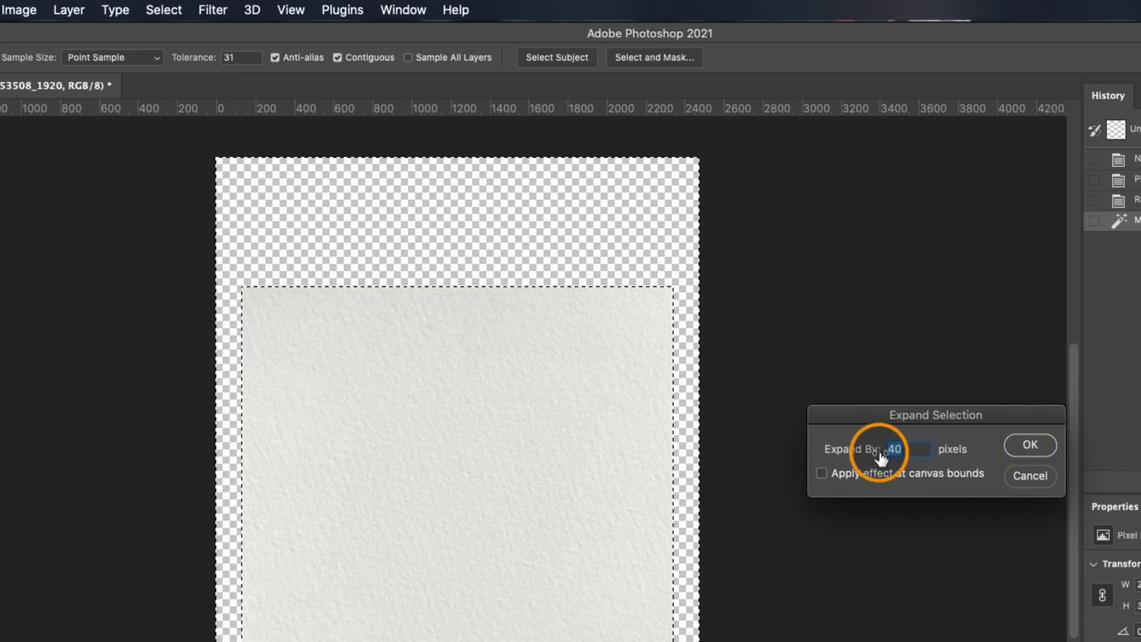
click(1023, 443)
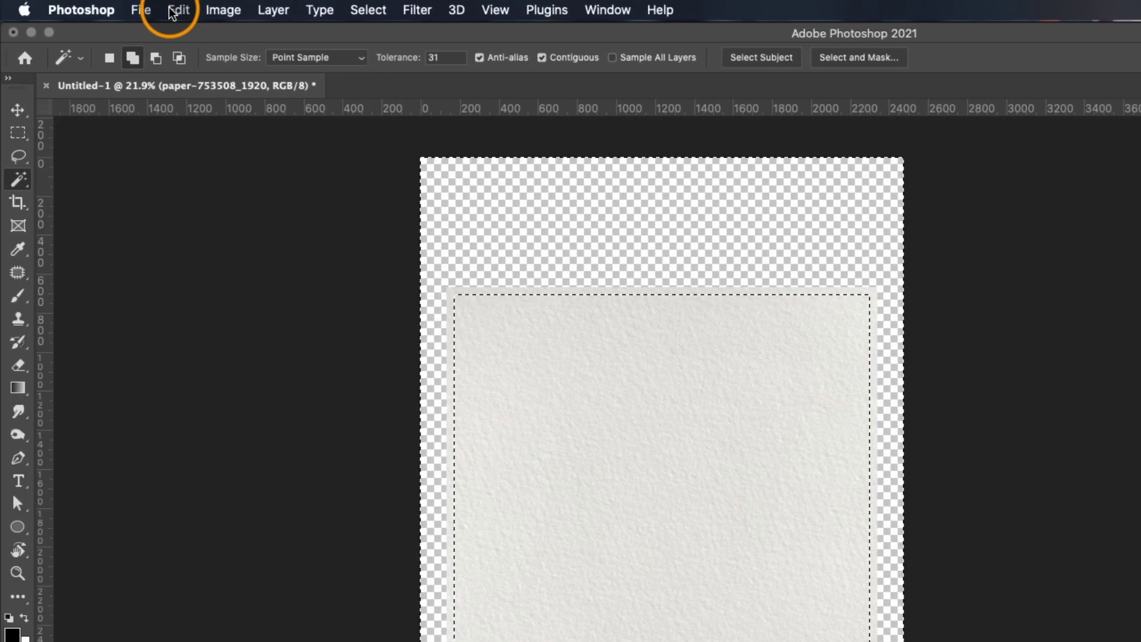
Fill the selected border area using Content-Aware contents with Color Adaptation, Normal mode and 100% opacity
click(56, 10)
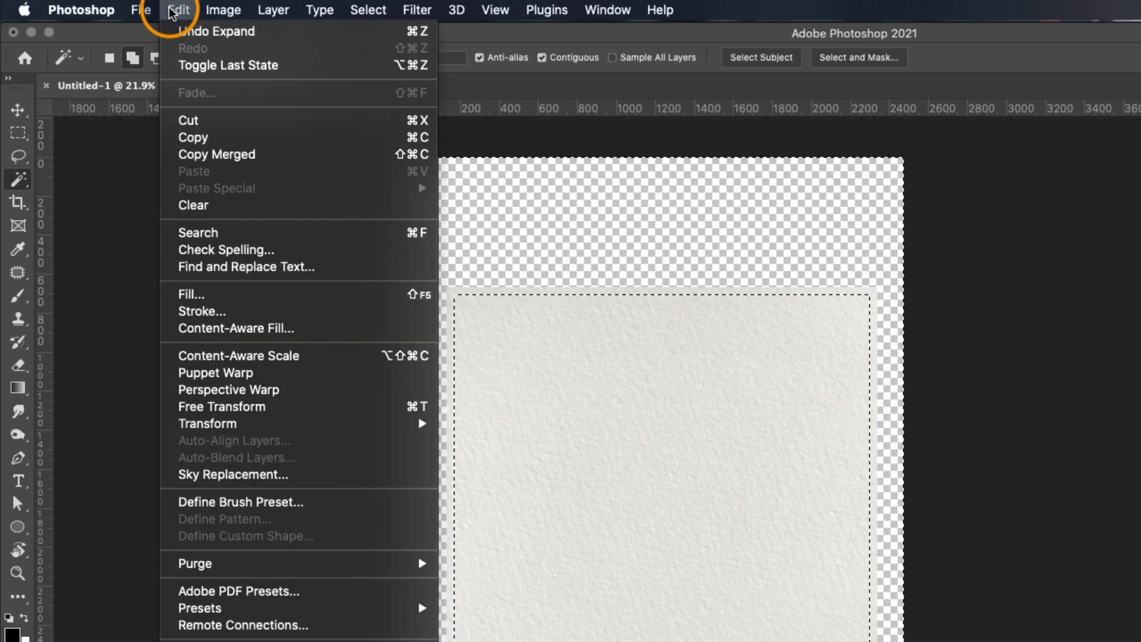
click(240, 296)
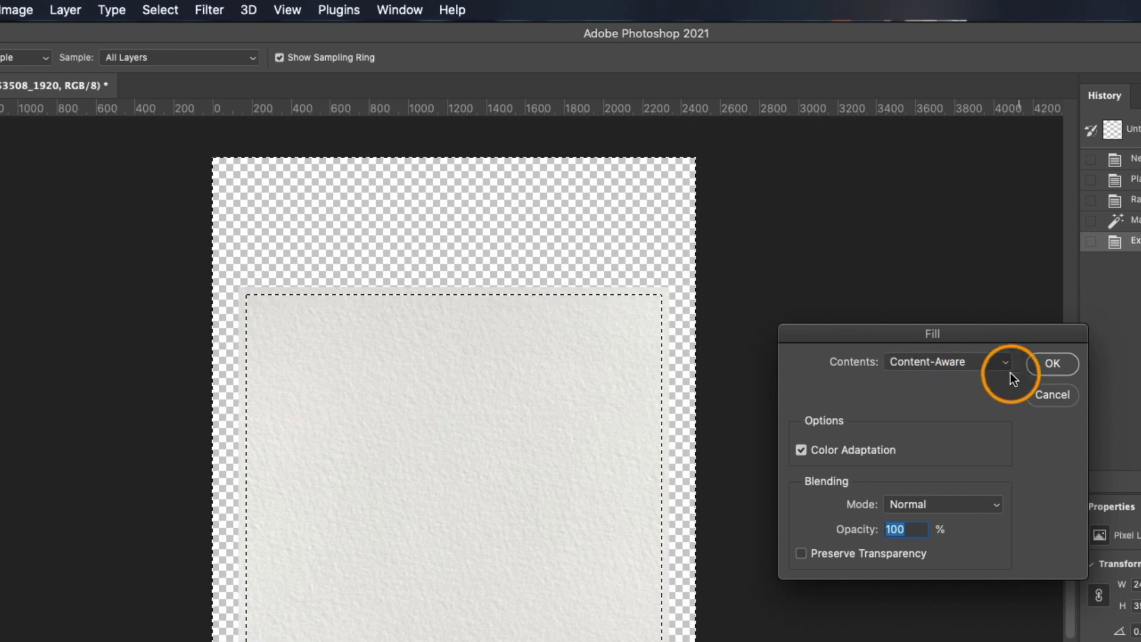
click(1049, 363)
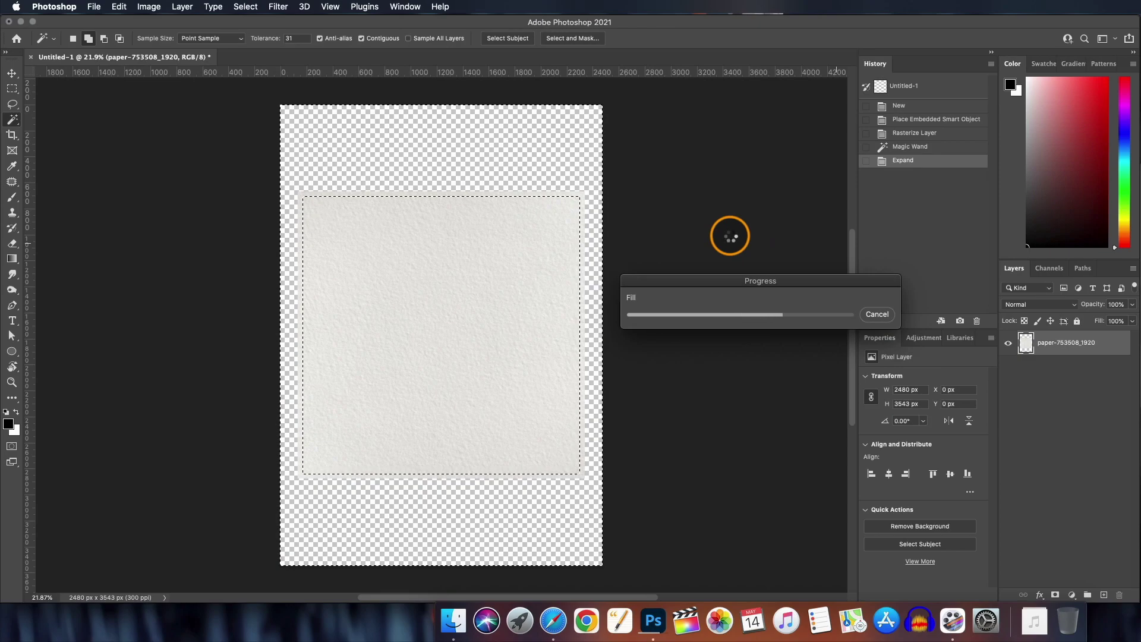
Deselect the filled area and lock the paper layer
key(super+d)
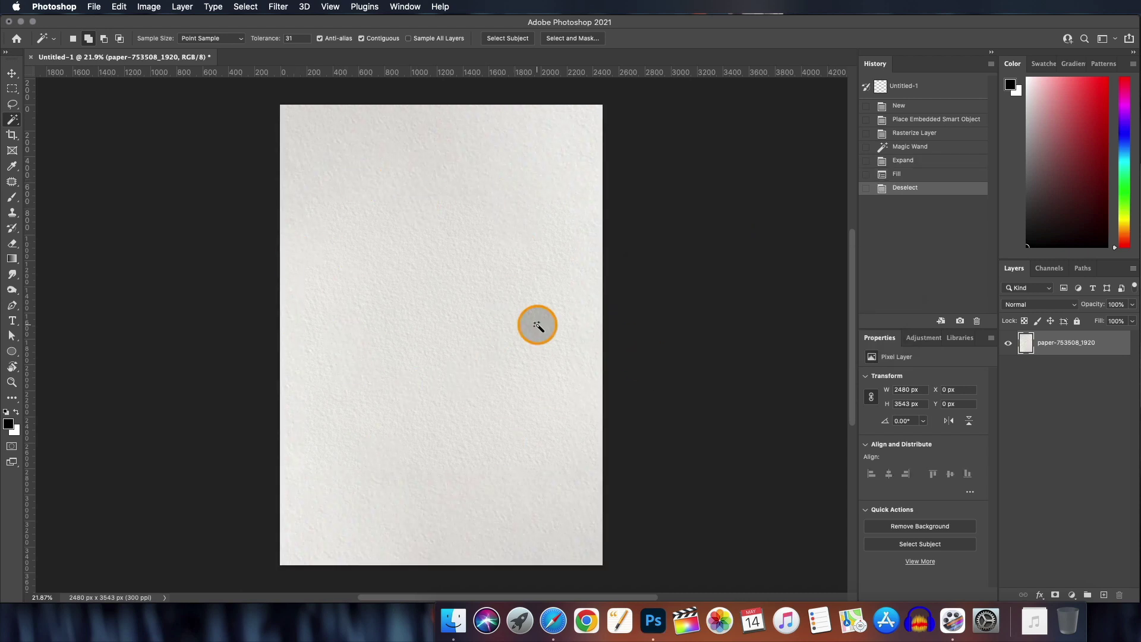
key(v)
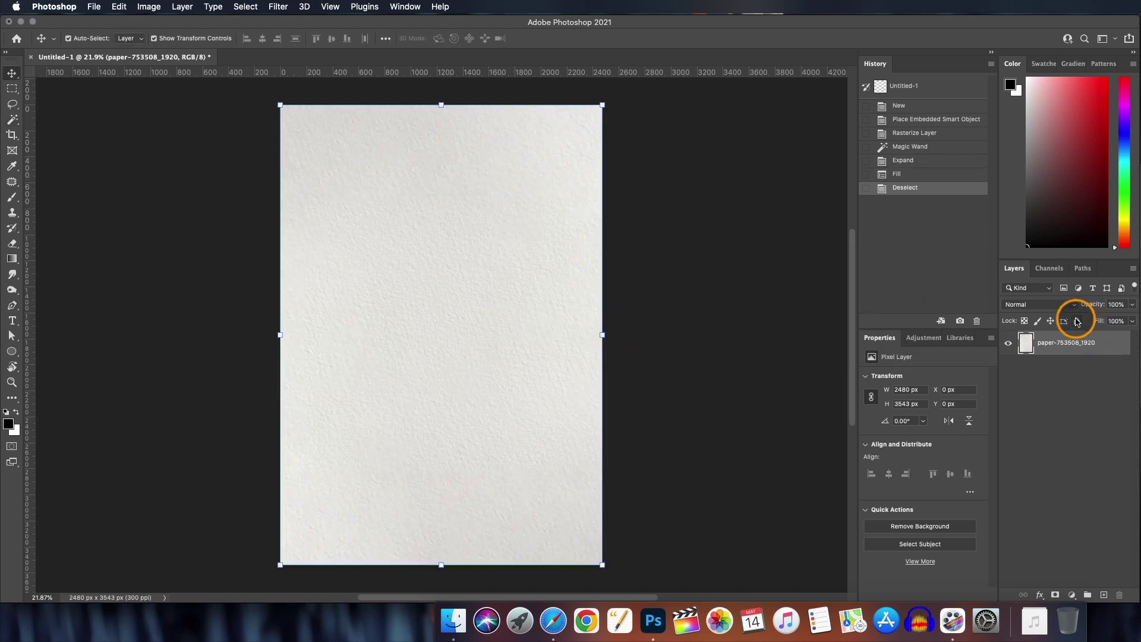
click(1077, 322)
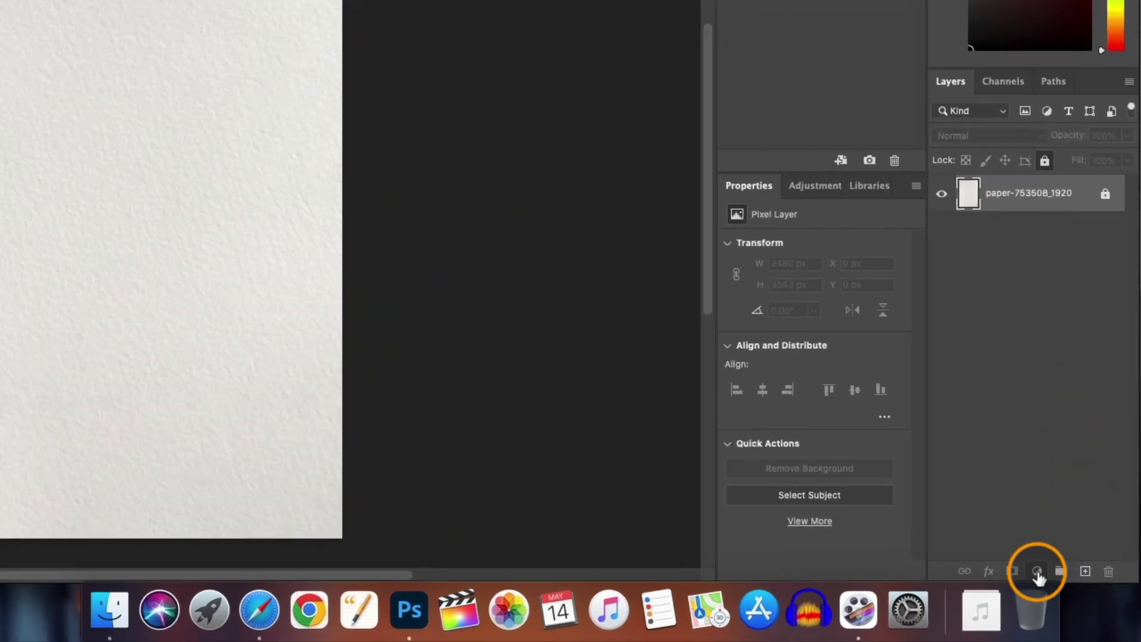
Add a Levels adjustment layer above the paper with black input 25 and white input 241
click(1037, 572)
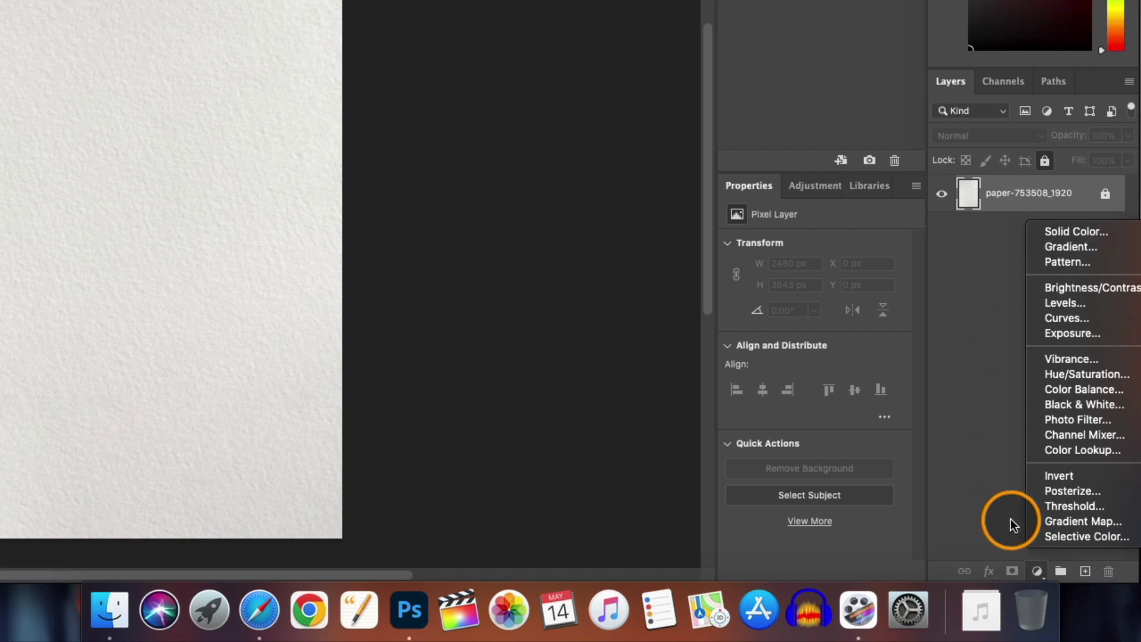
click(1074, 302)
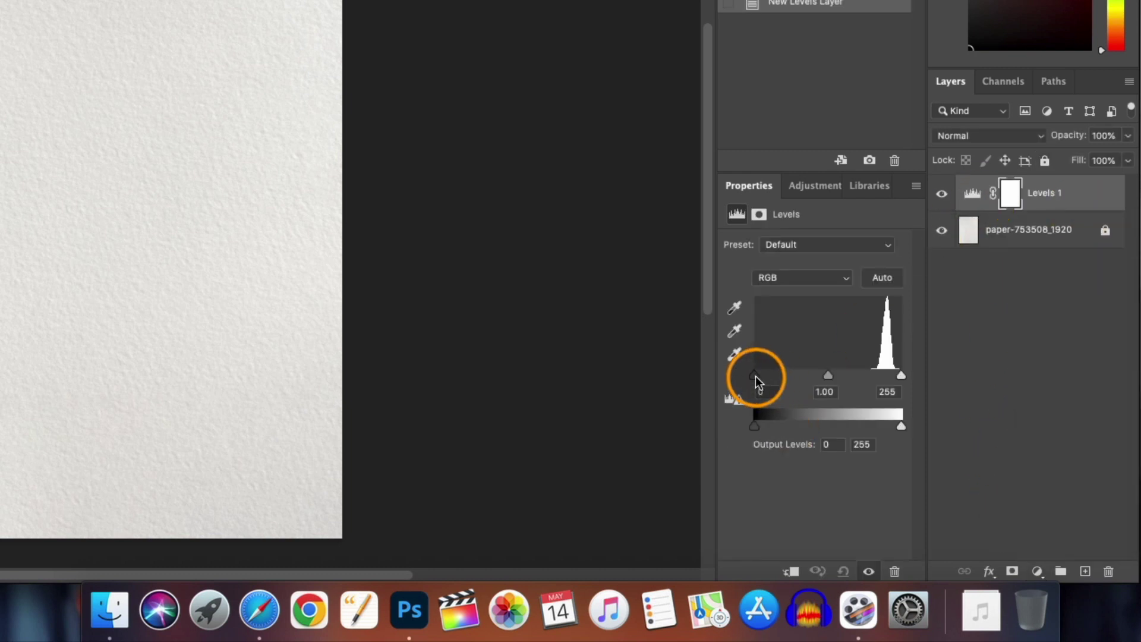
drag(754, 376, 768, 376)
drag(900, 376, 893, 379)
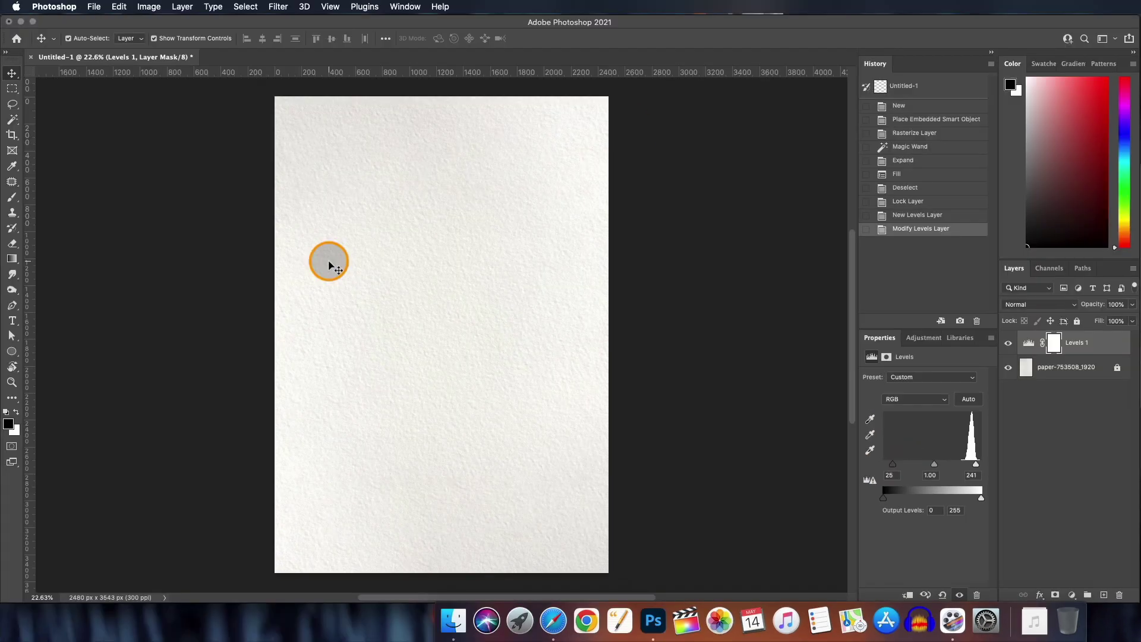
Place the tree photo as an embedded smart object across the middle of the canvas
click(1034, 621)
drag(1044, 501, 443, 337)
click(577, 42)
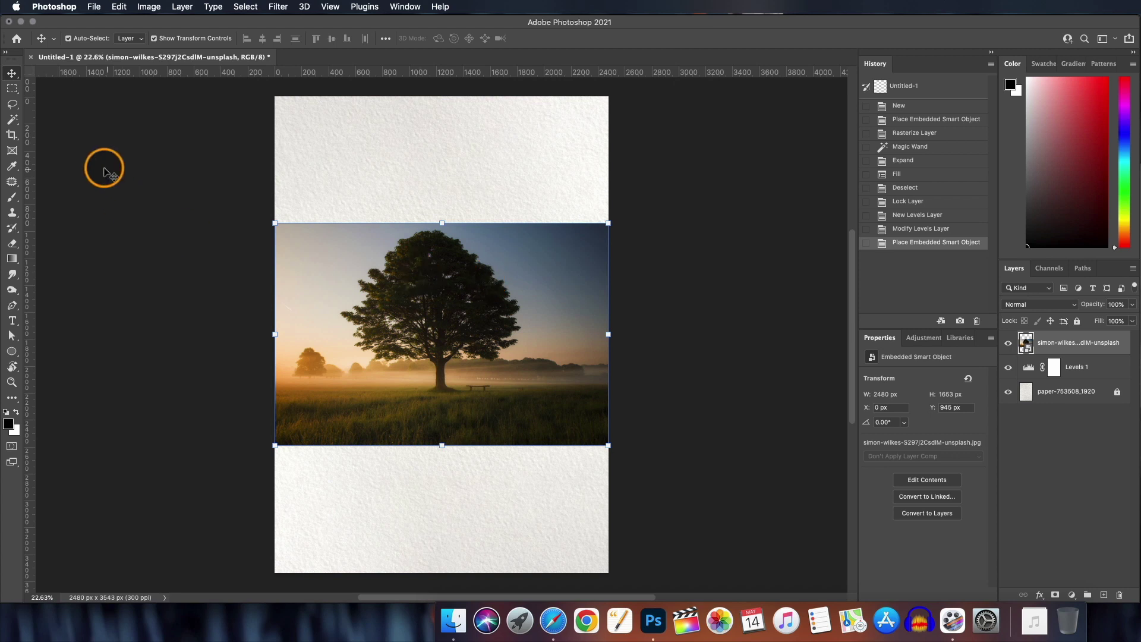
Try selecting the tree with the Quick Selection tool's Select Subject and drop the selection
click(13, 122)
click(44, 132)
key(super+plus)
key(super+plus)
key(super+plus)
key(super+plus)
scroll(480, 388, up, 1)
scroll(500, 373, down, 2)
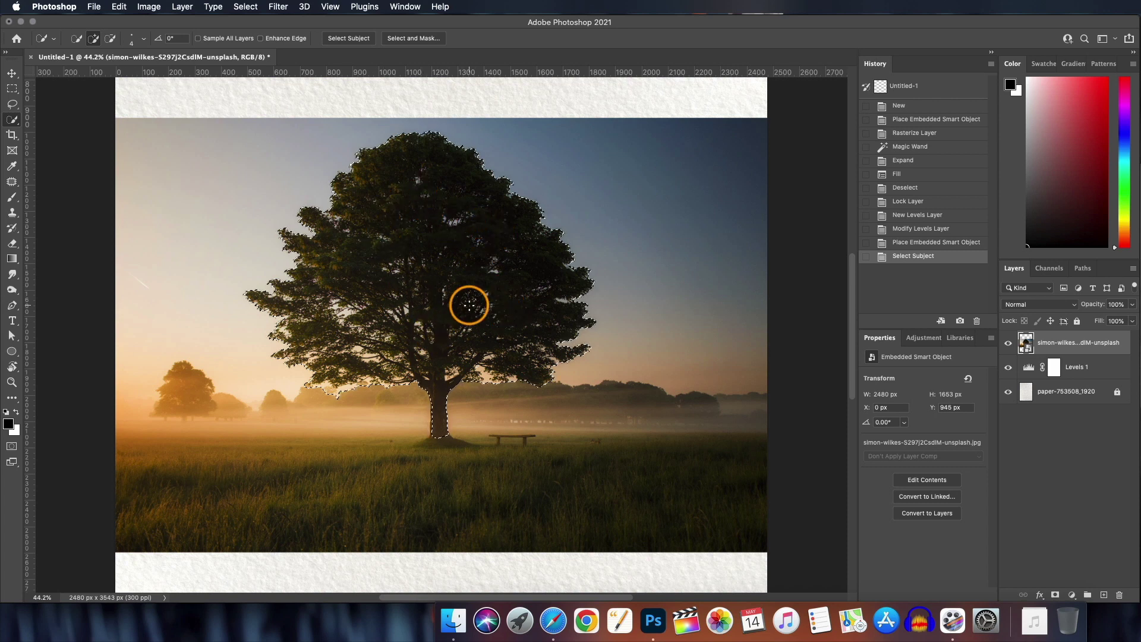
key(super+d)
click(12, 73)
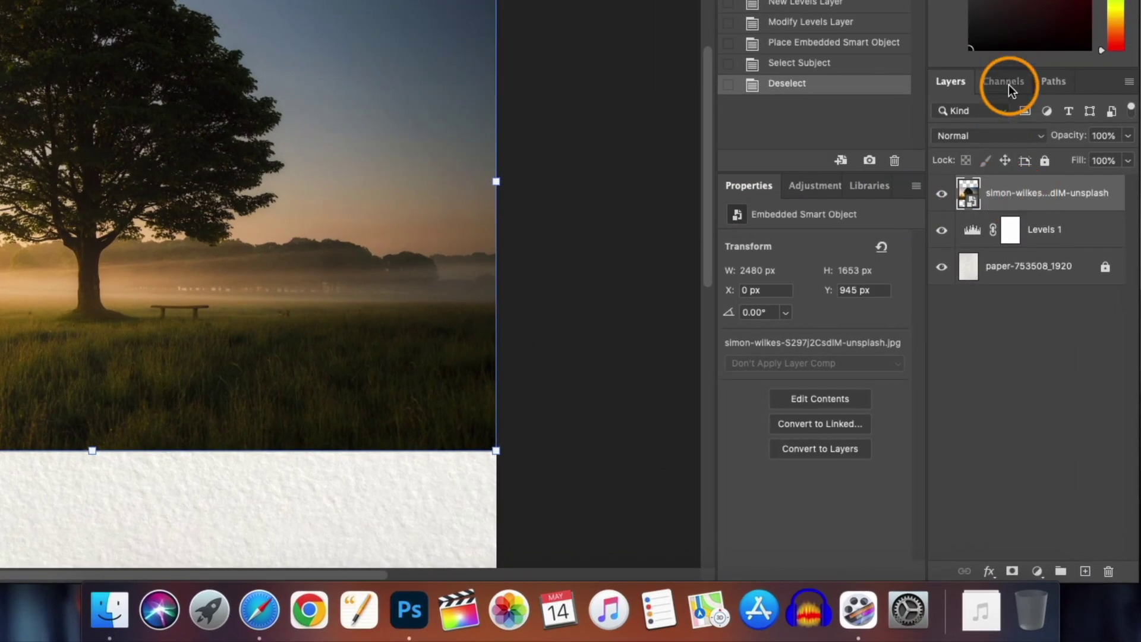
Compare the photo's Red, Green and Blue channels and duplicate the Blue channel
click(1007, 85)
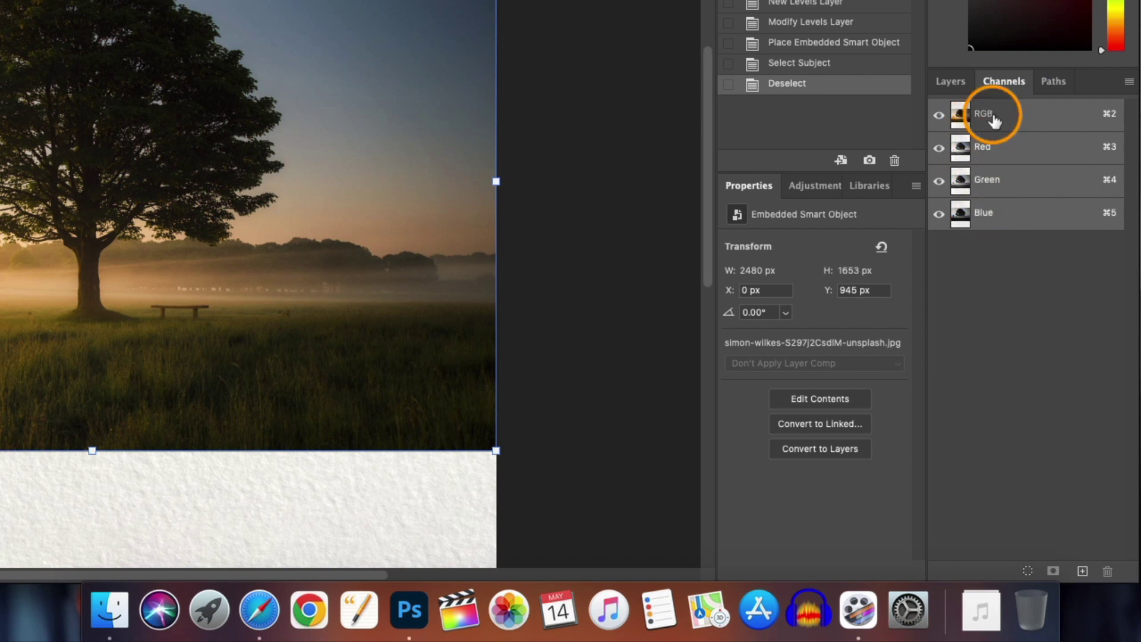
click(968, 146)
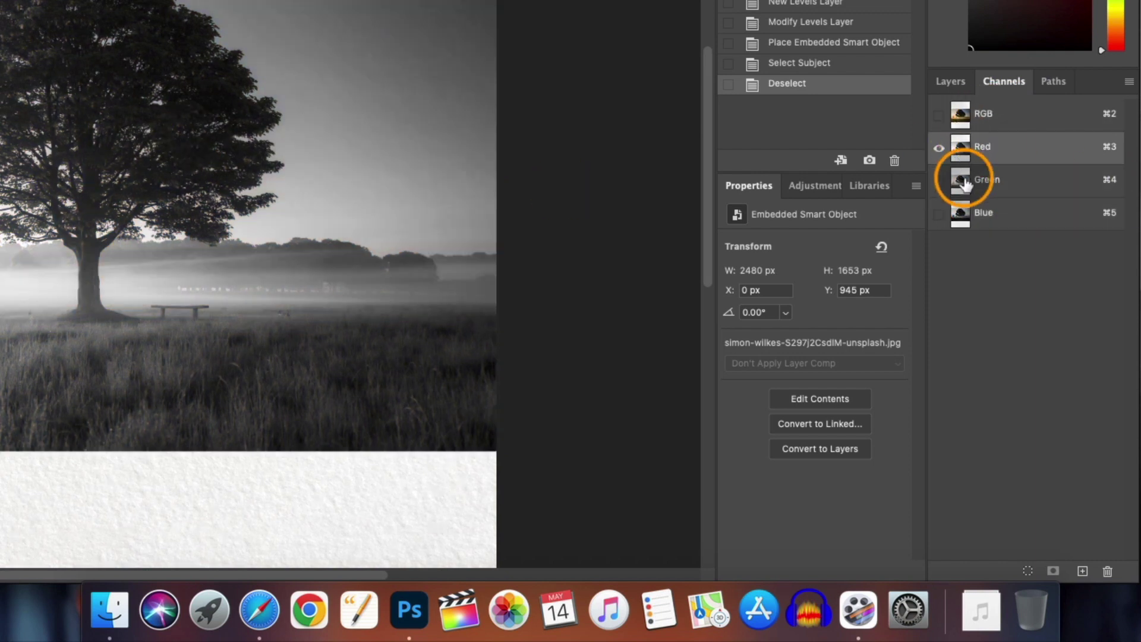
click(985, 179)
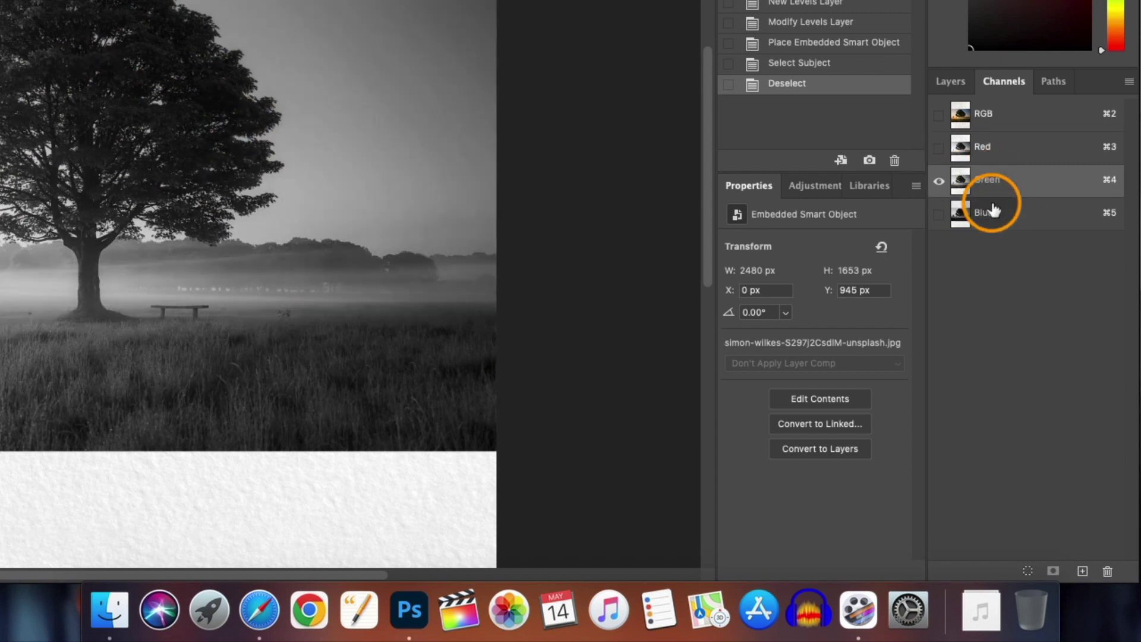
click(990, 214)
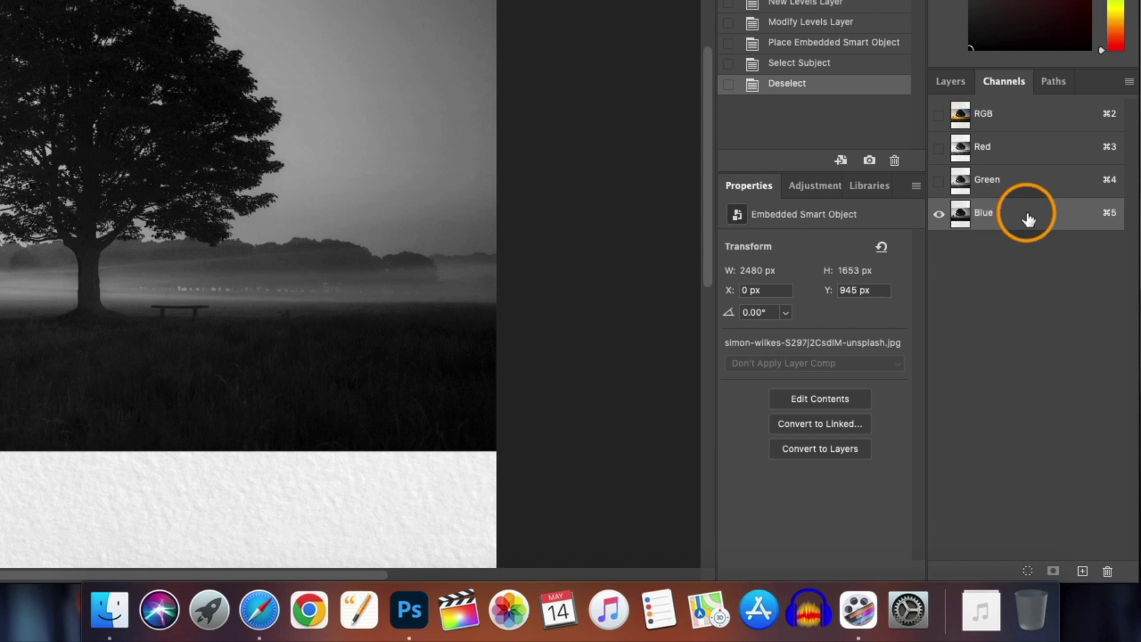
drag(1028, 219, 1081, 575)
Raise the contrast of the duplicated Blue channel with Levels, increasing the black input and lowering the white input to 71
key(super+l)
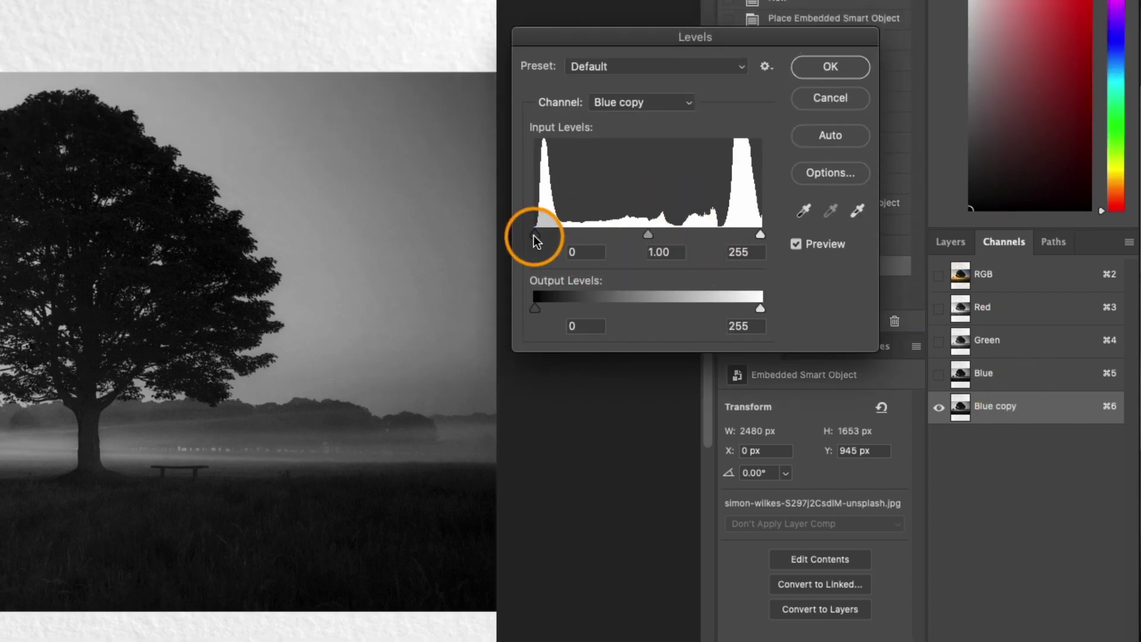
drag(535, 235, 558, 237)
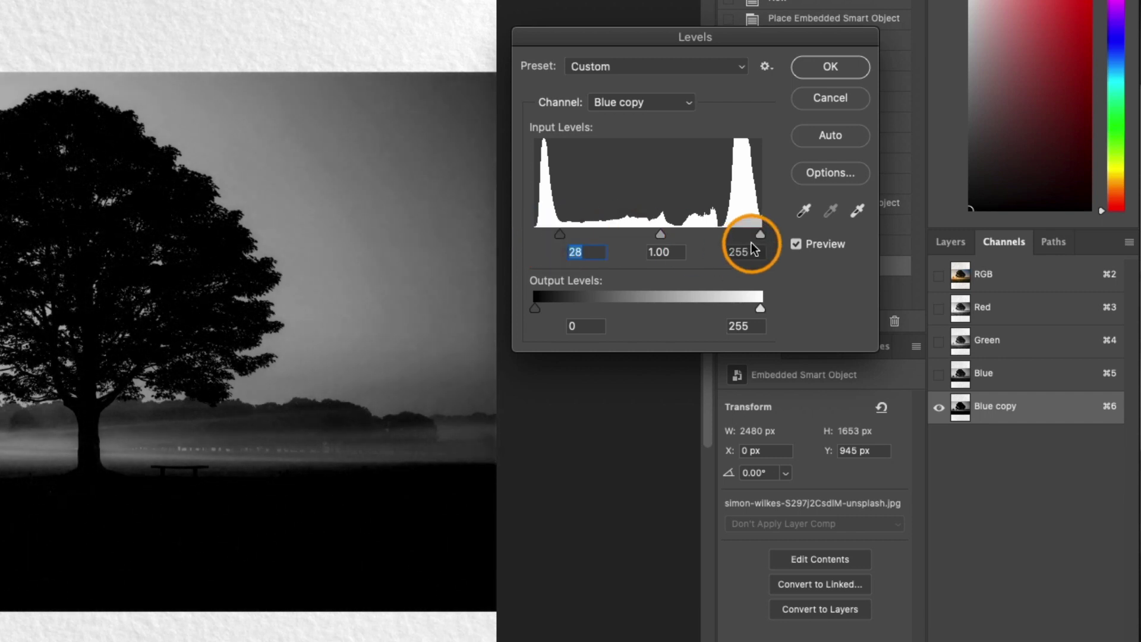
drag(754, 234, 599, 235)
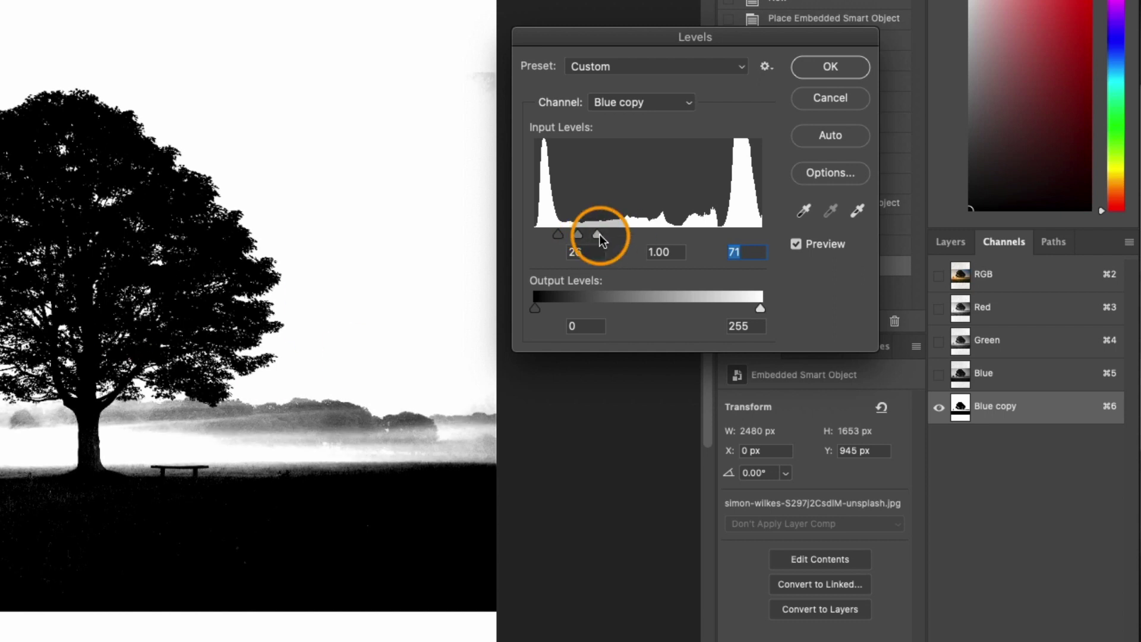
click(830, 67)
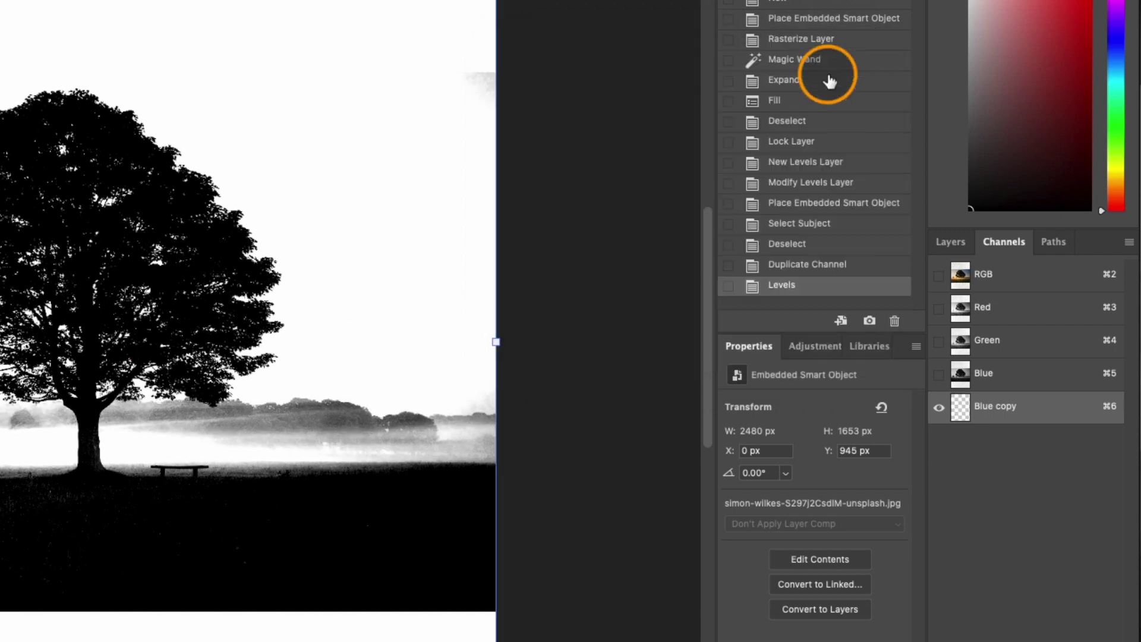
Load the Blue copy channel as a selection, add it as a mask to the tree layer and invert the mask
super+click(959, 410)
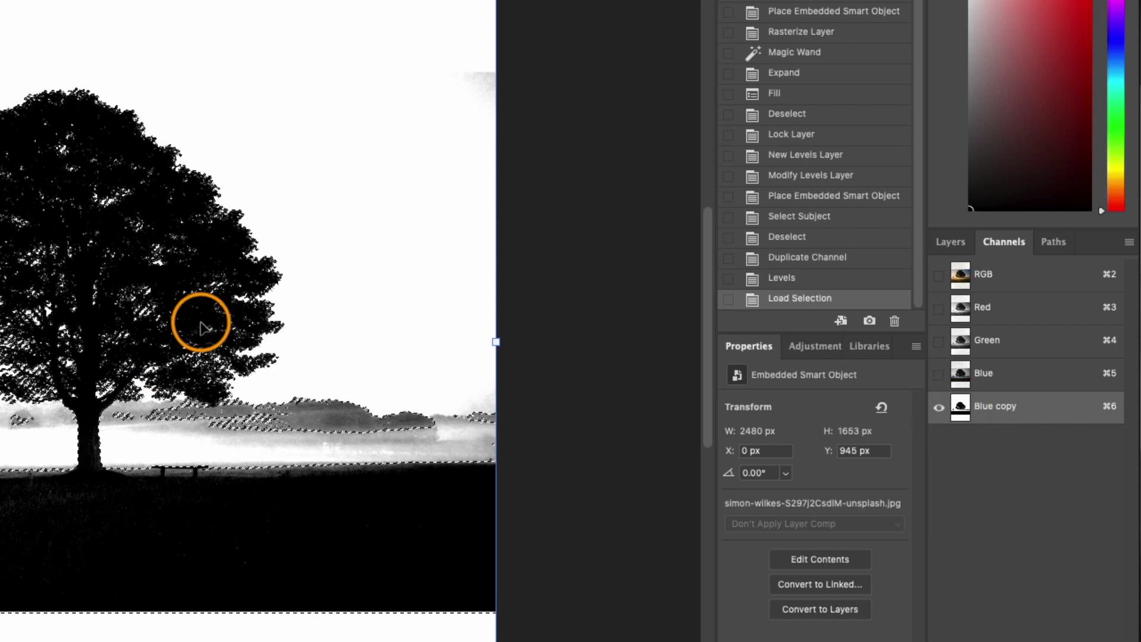
click(942, 240)
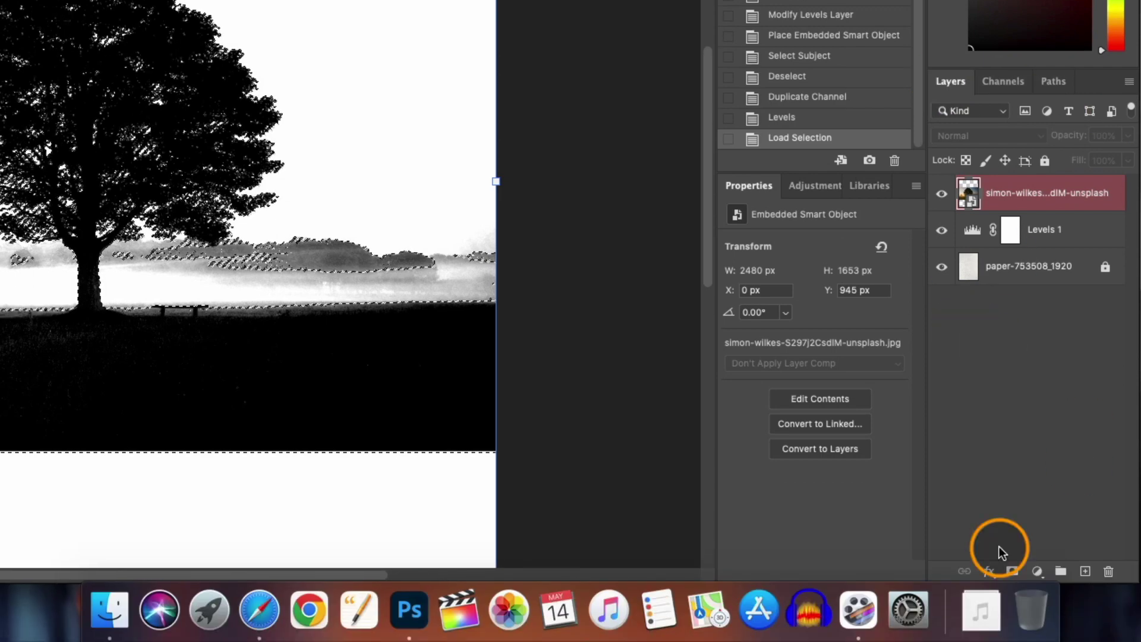
click(1010, 572)
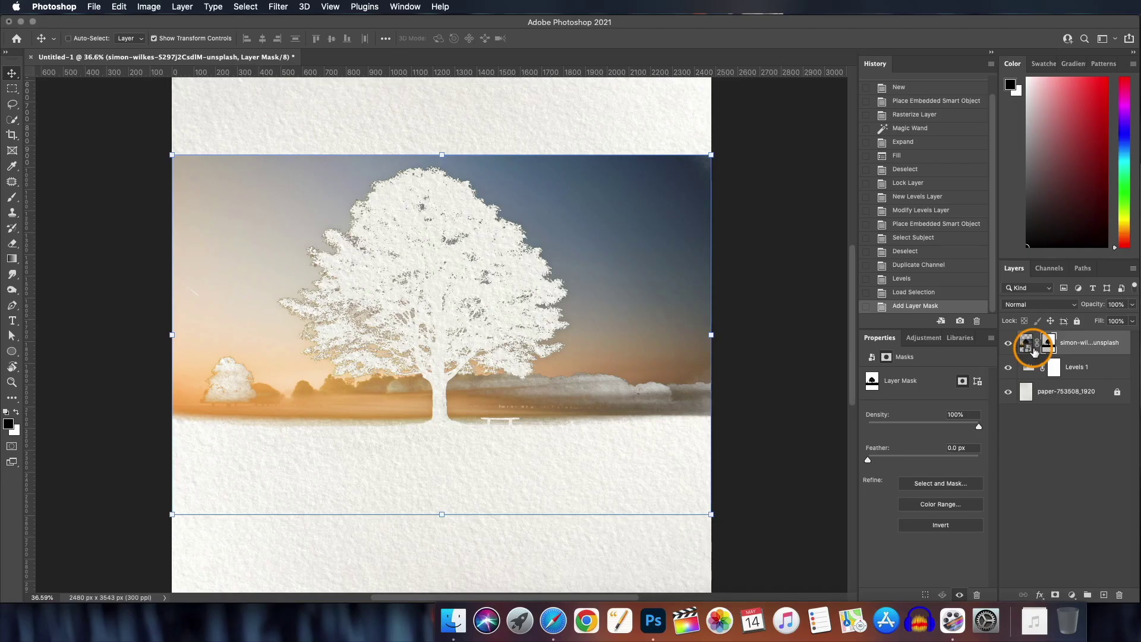
key(super+i)
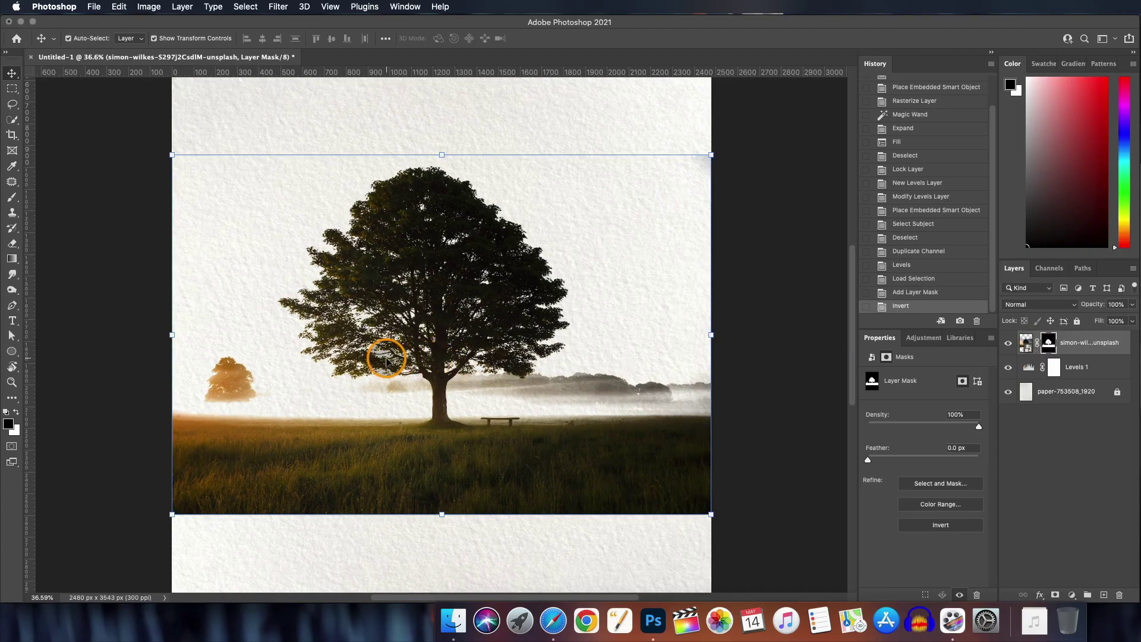
Paint black on the tree layer's mask with a large hard brush to hide the small background tree and outer scenery
scroll(386, 358, up, 5)
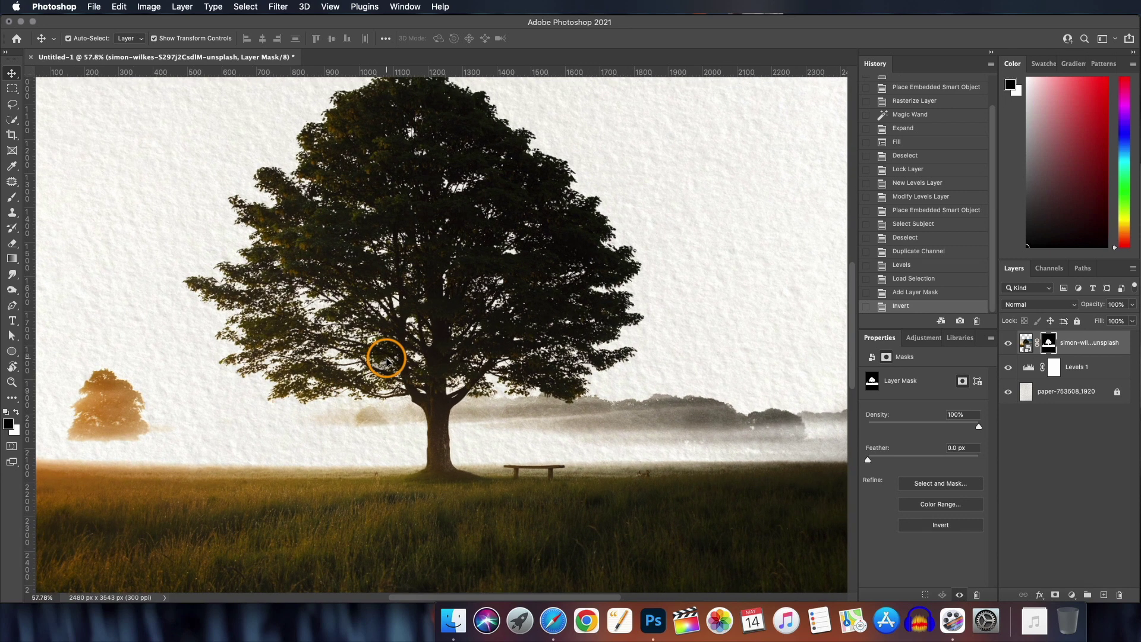
scroll(387, 359, down, 2)
scroll(386, 358, up, 1)
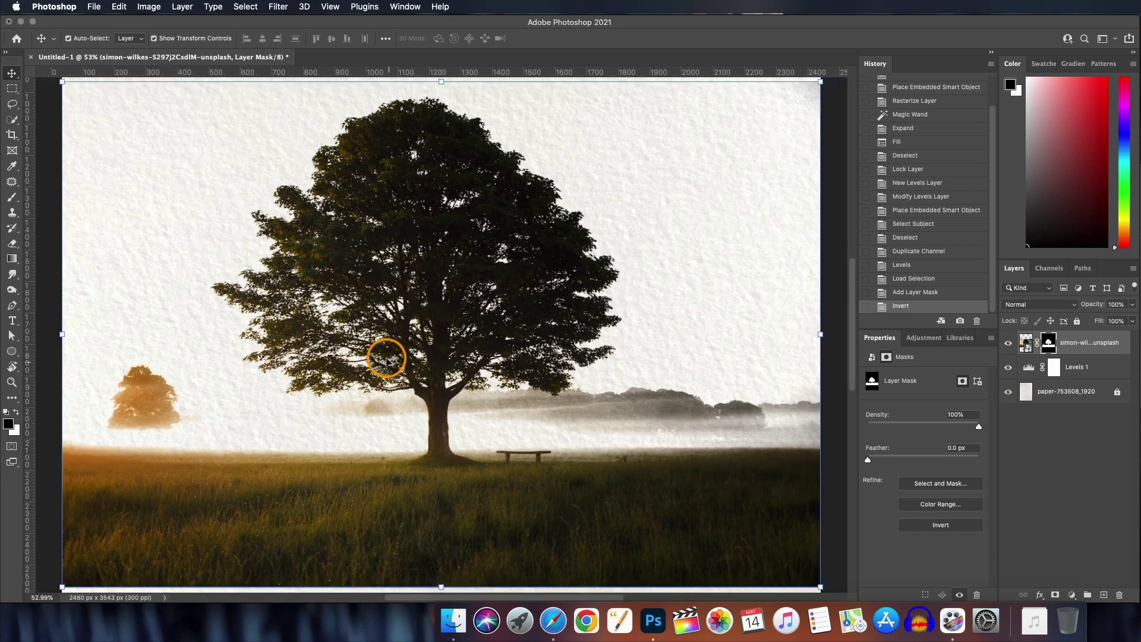
scroll(386, 358, down, 2)
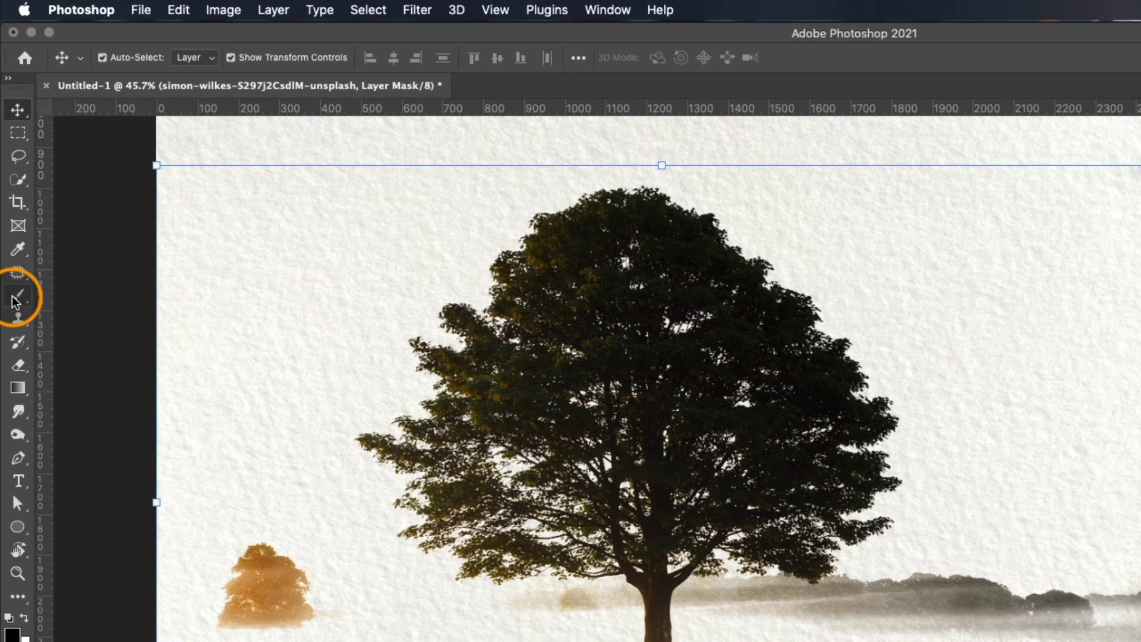
click(15, 262)
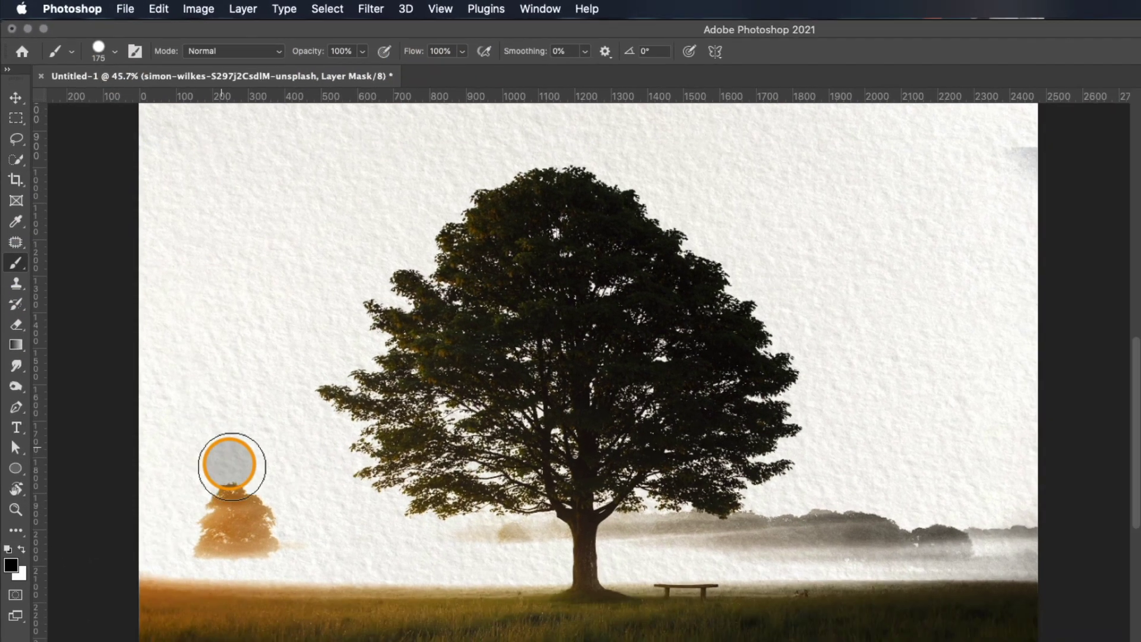
mouse_move(263, 530)
mouse_down()
mouse_move(276, 637)
mouse_move(233, 603)
mouse_up()
mouse_move(155, 402)
mouse_down()
mouse_move(211, 390)
mouse_move(219, 485)
mouse_move(373, 436)
mouse_move(169, 453)
mouse_up()
mouse_move(583, 455)
mouse_down()
mouse_move(718, 454)
mouse_move(657, 398)
mouse_move(718, 551)
mouse_move(565, 523)
mouse_move(567, 503)
mouse_move(499, 505)
mouse_up()
Paint white on the mask to restore the ground around the base of the trunk
key(x)
drag(388, 439, 336, 455)
mouse_move(404, 467)
mouse_down()
mouse_move(466, 489)
mouse_move(553, 478)
mouse_move(396, 491)
mouse_move(499, 504)
mouse_up()
Paint black on the mask with a smaller brush to hide the remaining haze around the trunk and below the branches
key(super+plus)
key(super+minus)
key(bracketleft)
key(bracketleft)
key(bracketleft)
key(bracketleft)
key(bracketleft)
key(bracketleft)
key(bracketleft)
key(x)
mouse_move(403, 449)
mouse_down()
mouse_move(255, 465)
mouse_move(341, 447)
mouse_move(280, 445)
mouse_up()
click(300, 439)
click(313, 437)
click(347, 442)
click(370, 451)
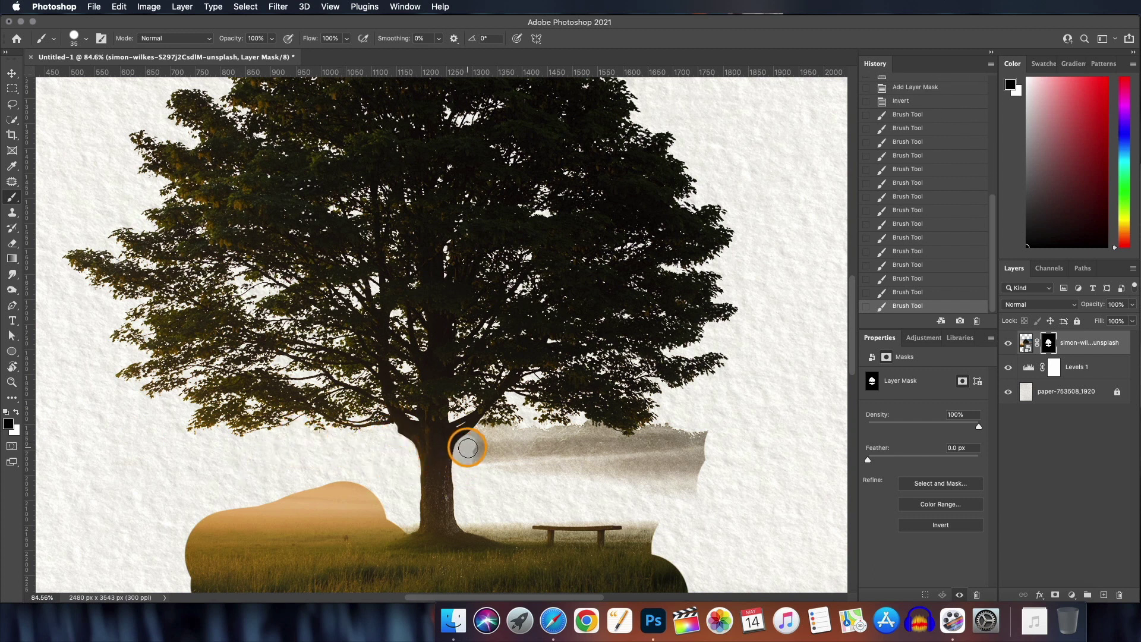
mouse_move(583, 428)
mouse_down()
mouse_move(579, 482)
mouse_move(690, 457)
mouse_move(599, 458)
mouse_move(599, 441)
mouse_move(714, 437)
mouse_move(600, 435)
mouse_up()
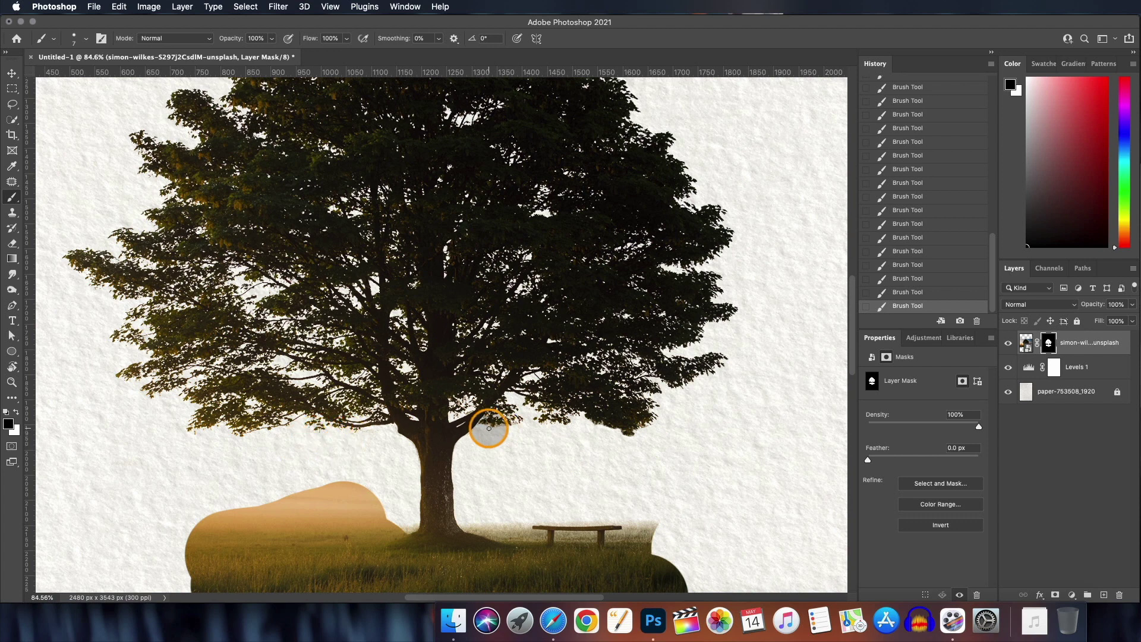
Use a soft round brush on the mask to reduce the ground to a soft-edged grass patch under the trunk
scroll(516, 424, down, 3)
click(80, 38)
click(55, 162)
key(Return)
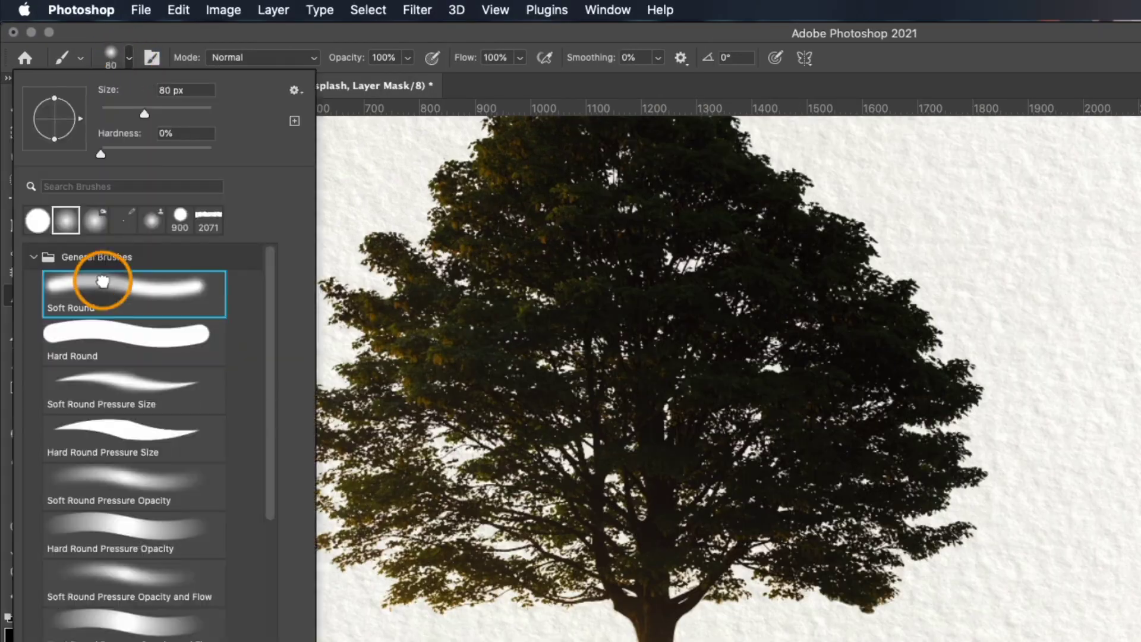
mouse_move(222, 482)
mouse_down()
mouse_move(402, 457)
mouse_move(328, 468)
mouse_move(320, 502)
mouse_move(436, 575)
mouse_move(477, 570)
mouse_move(419, 547)
mouse_move(602, 540)
mouse_move(563, 462)
mouse_move(479, 465)
mouse_move(516, 511)
mouse_move(354, 542)
mouse_move(330, 512)
mouse_move(492, 544)
mouse_up()
key(x)
mouse_move(545, 499)
mouse_down()
mouse_move(390, 507)
mouse_move(349, 527)
mouse_move(505, 467)
mouse_move(552, 481)
mouse_move(469, 489)
mouse_move(497, 458)
mouse_move(407, 531)
mouse_move(196, 532)
mouse_up()
key(x)
key(x)
key(x)
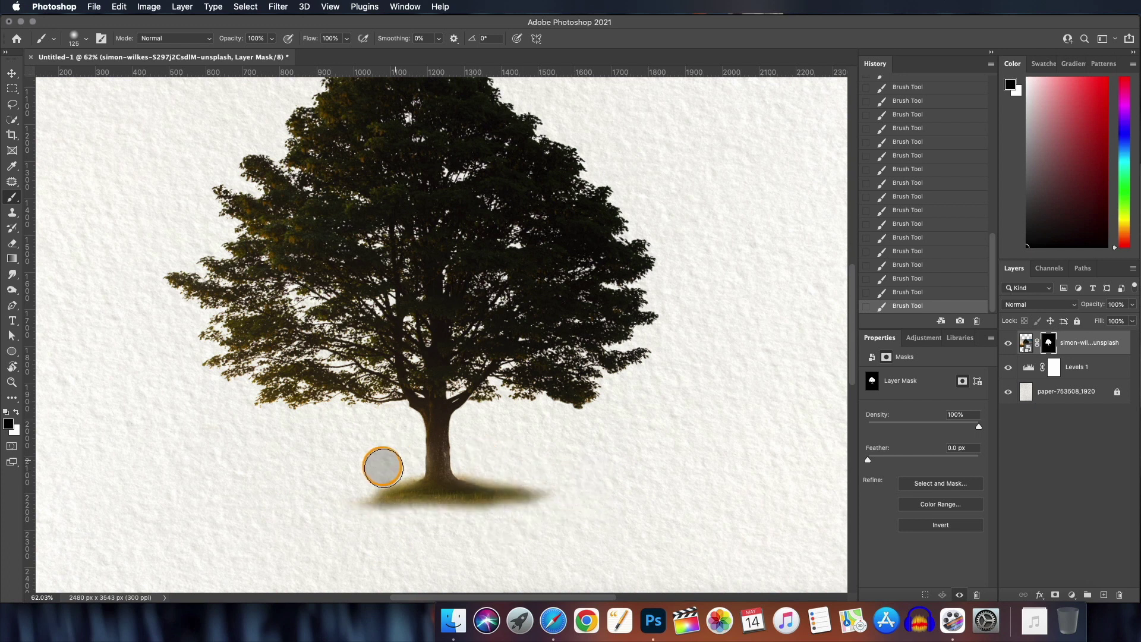
Rename the masked tree photo layer as Tree
scroll(525, 558, down, 5)
key(v)
scroll(544, 331, up, 2)
scroll(544, 331, down, 1)
click(1096, 341)
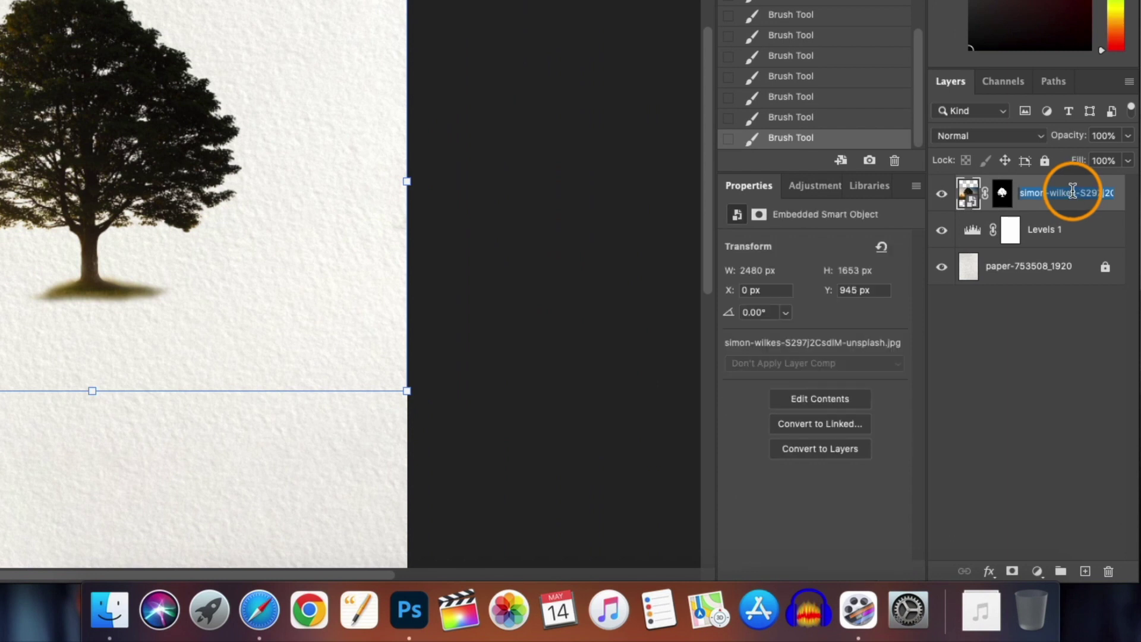
text(Tree)
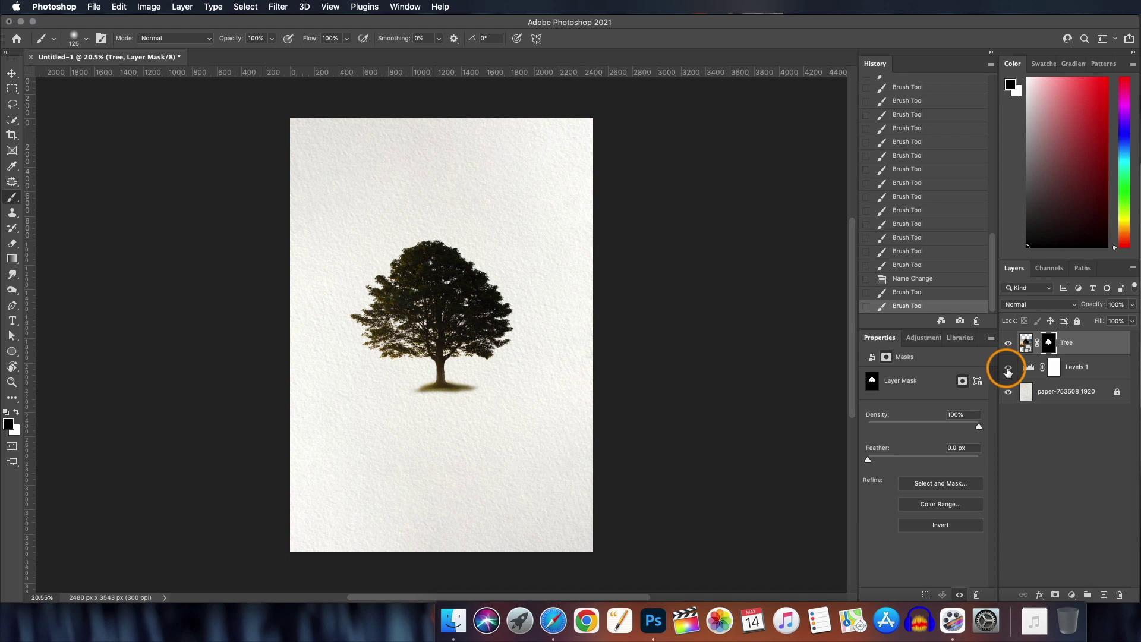
Hide the Levels 1 adjustment layer and the paper layer
click(1007, 368)
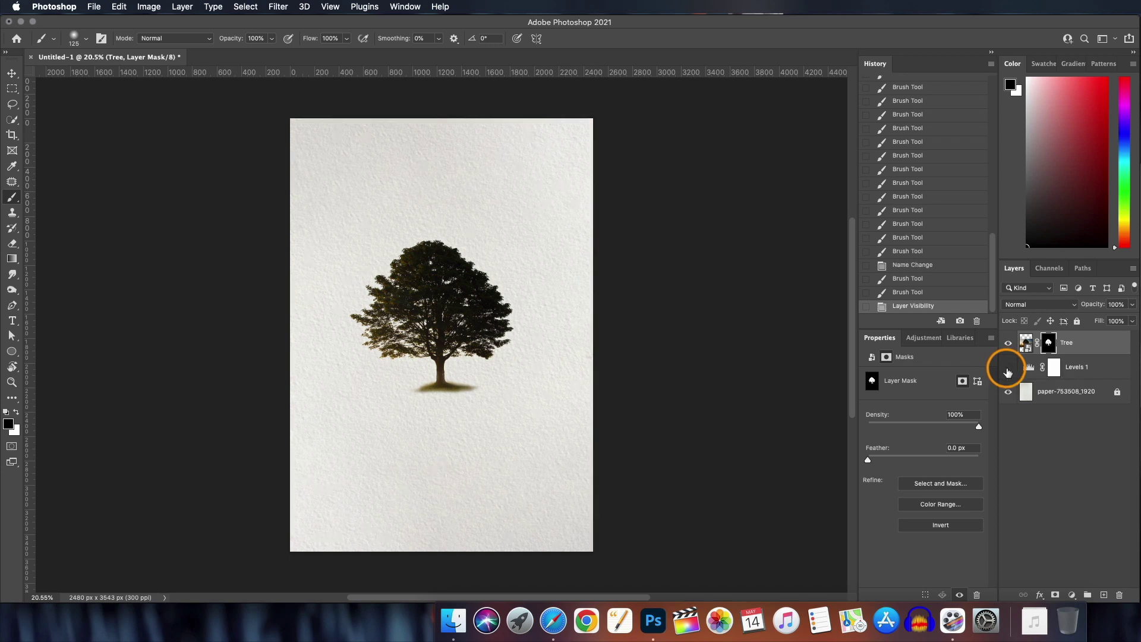
click(1007, 394)
Check the tree cutout against a black Solid Color fill layer (000000) placed beneath it, and delete the fill layer
click(1072, 596)
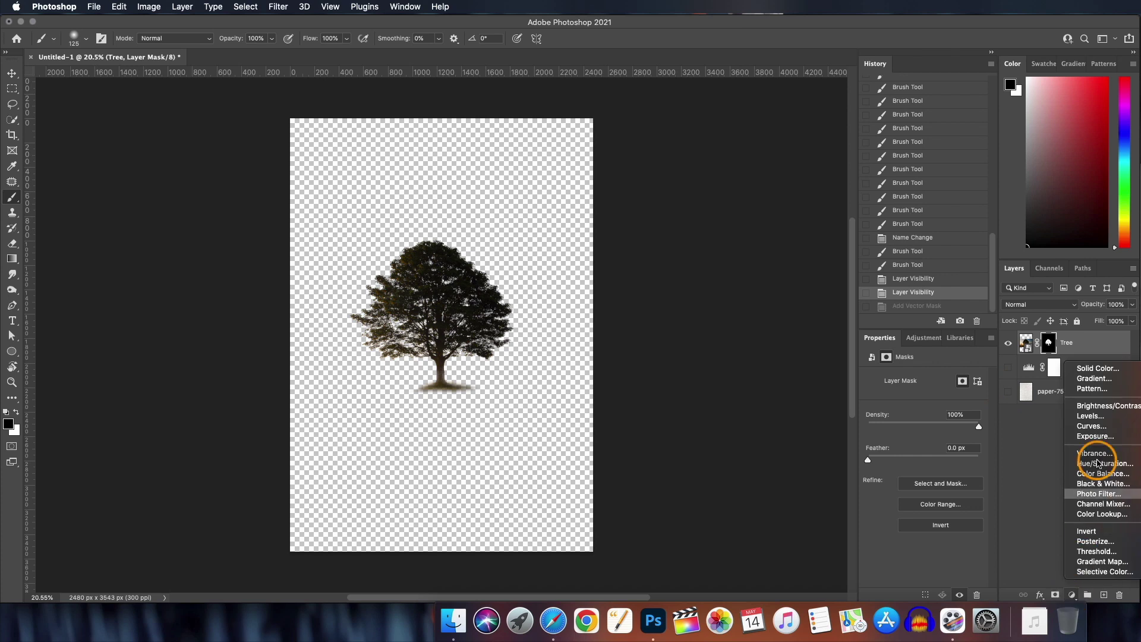
click(1104, 364)
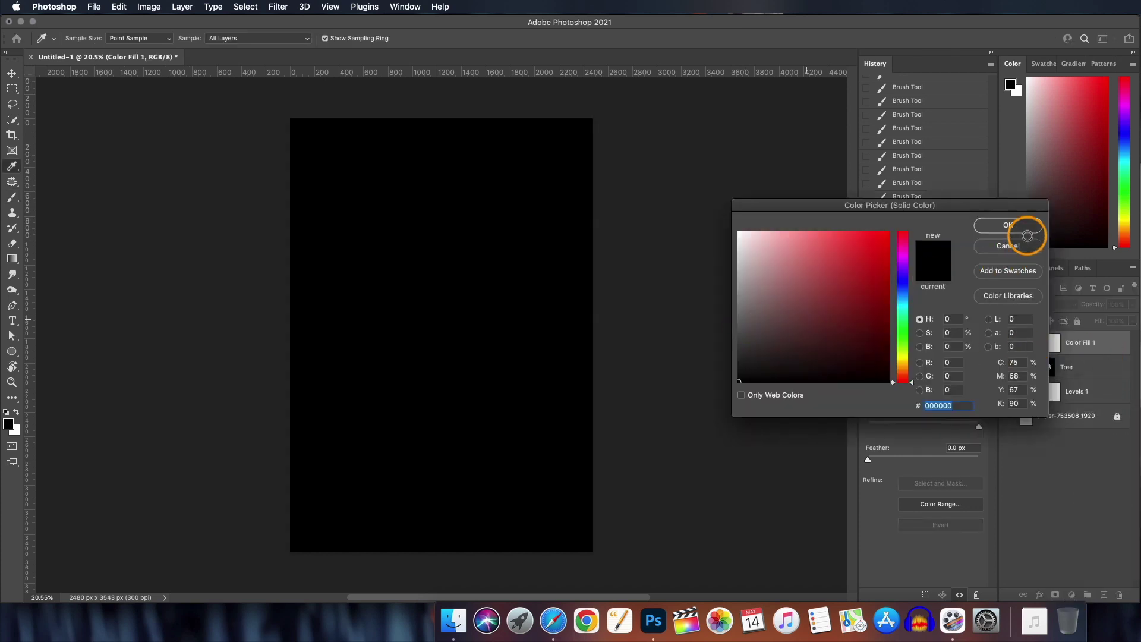
click(1027, 233)
drag(1099, 340, 1096, 378)
scroll(336, 368, up, 1)
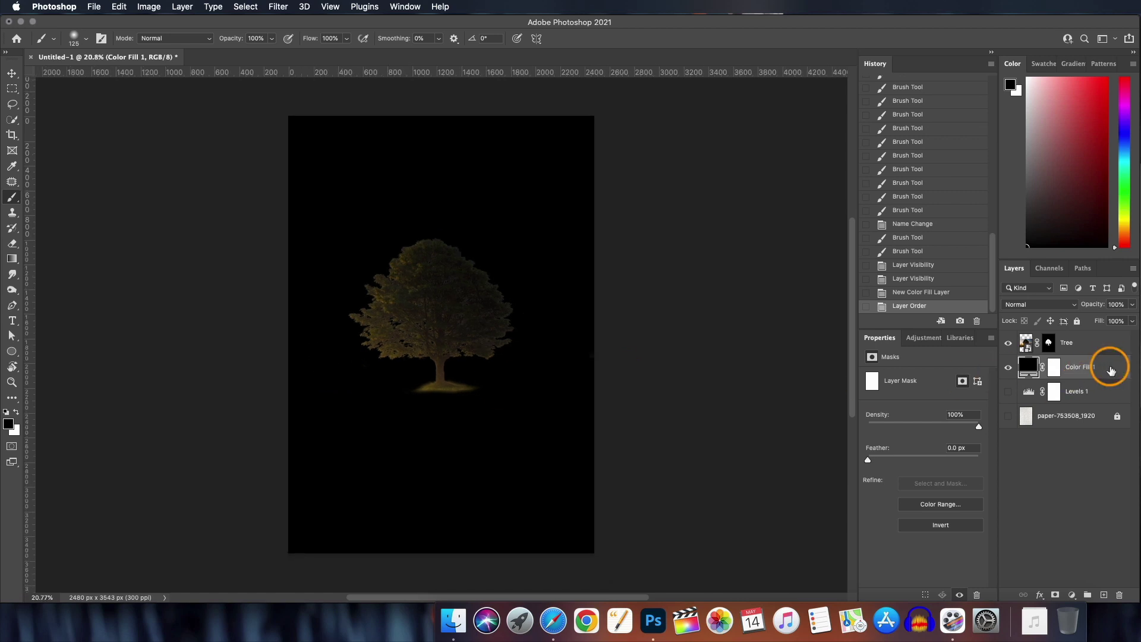
key(Delete)
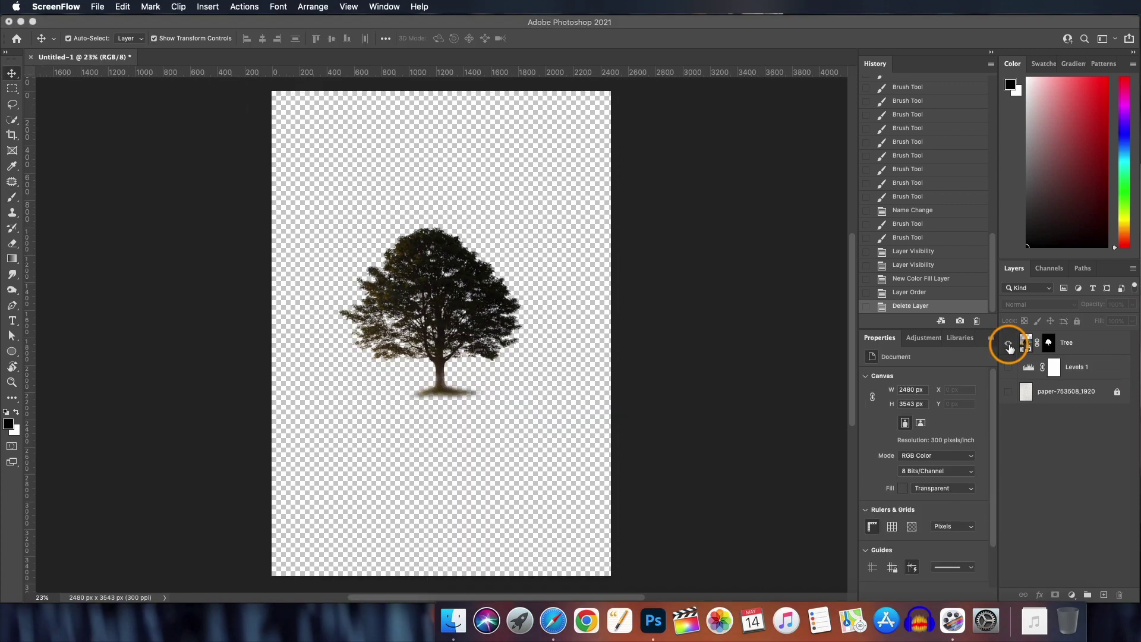
Hide the Tree layer and place the teal-sky New York skyline photo across the full canvas width
click(1008, 343)
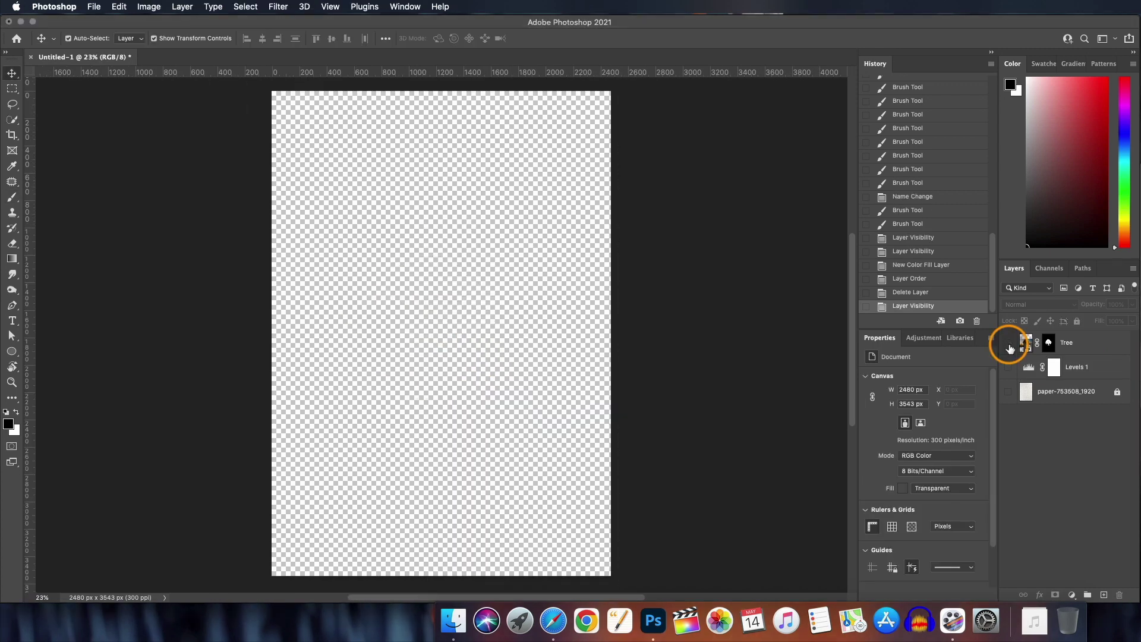
click(1034, 618)
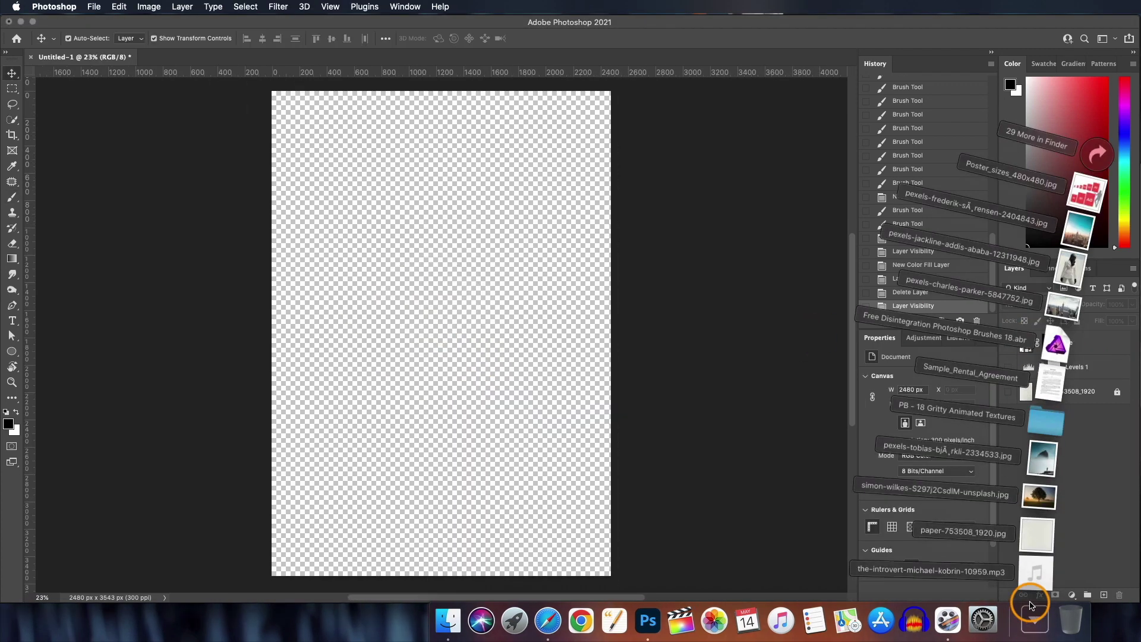
drag(1081, 244, 447, 331)
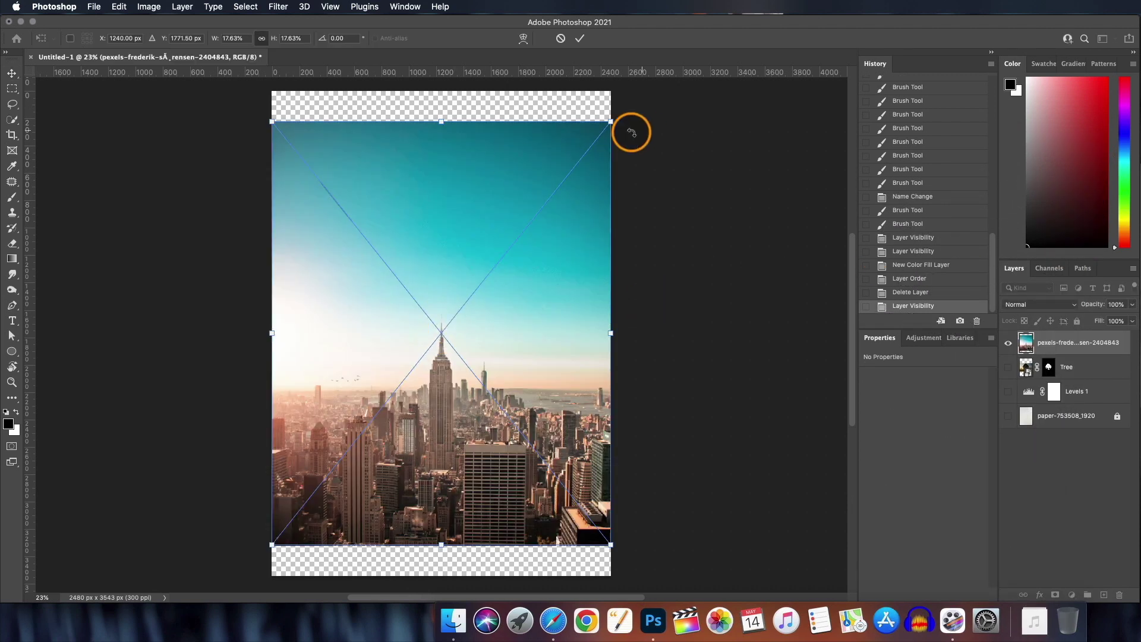
click(579, 41)
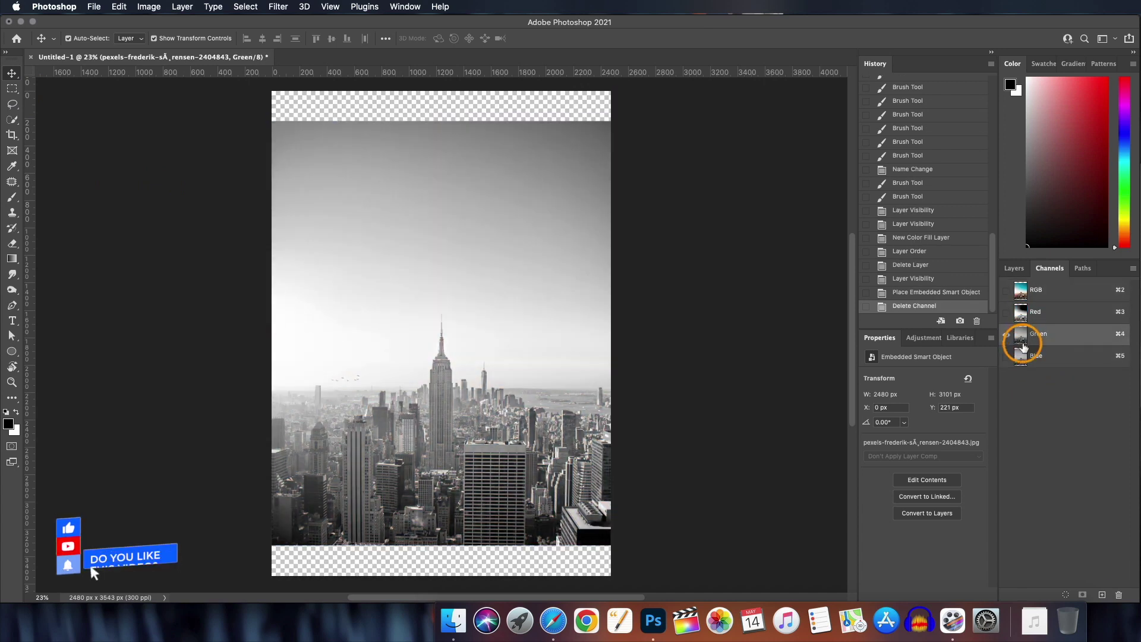
Mask the skyline photo from a Levels-darkened copy of the Blue channel, and invert the mask to keep the buildings
key(ctrl+l)
drag(736, 263, 856, 260)
key(Return)
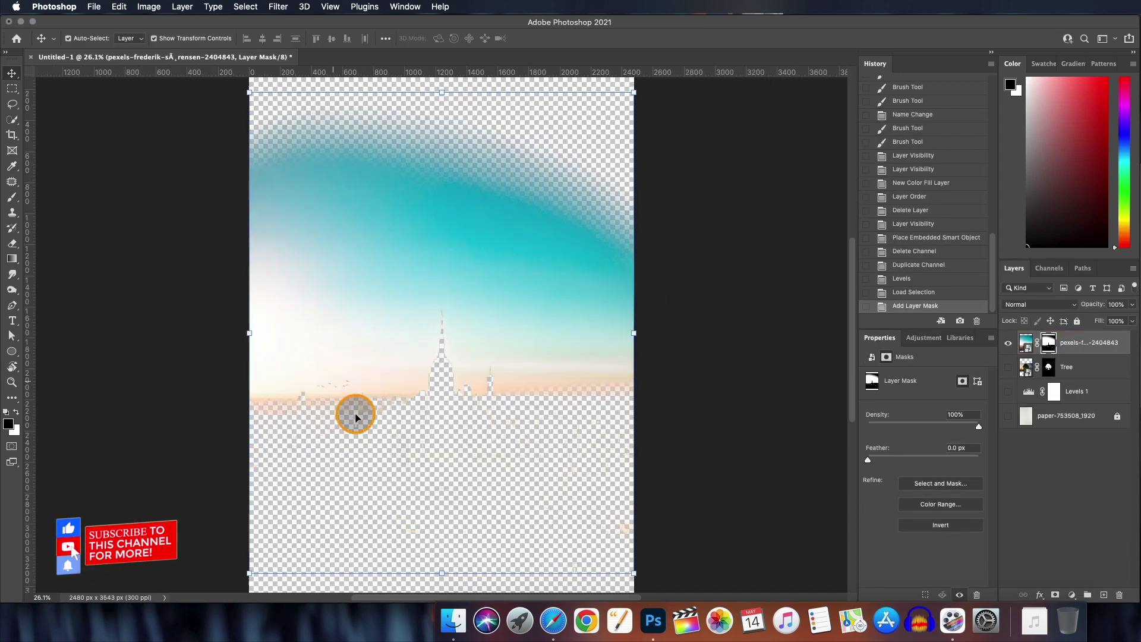
key(super+i)
Paint black on the skyline mask with a 700 px brush to remove the remaining sky above the buildings
key(b)
click(74, 38)
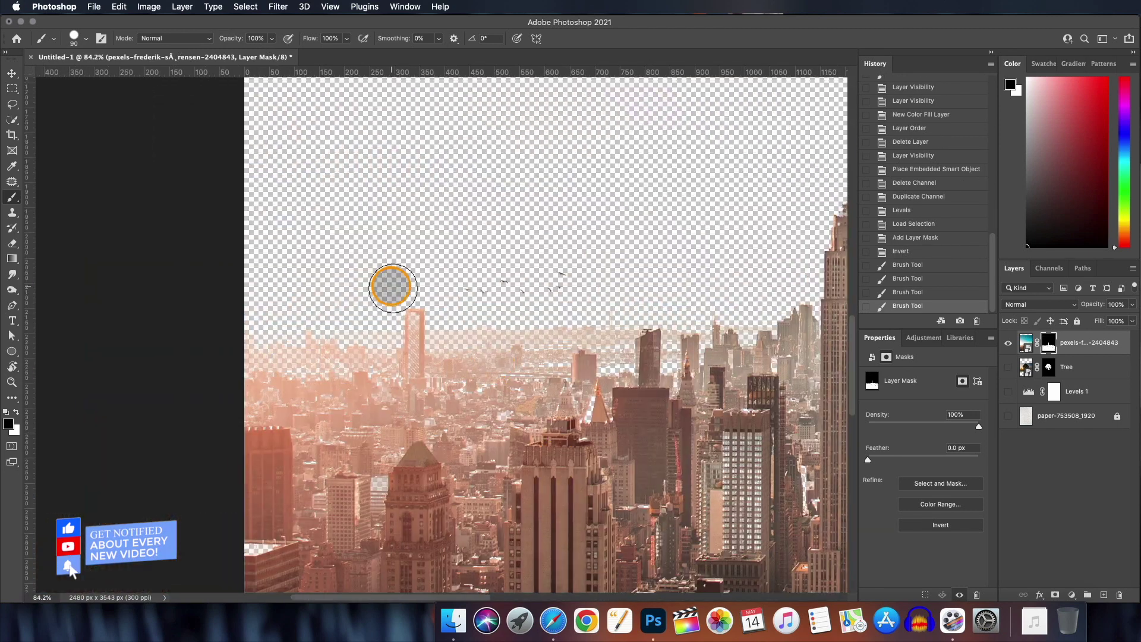
mouse_move(393, 288)
mouse_down()
mouse_move(318, 363)
mouse_move(376, 388)
mouse_move(296, 401)
mouse_move(358, 405)
mouse_move(350, 392)
mouse_move(607, 322)
mouse_up()
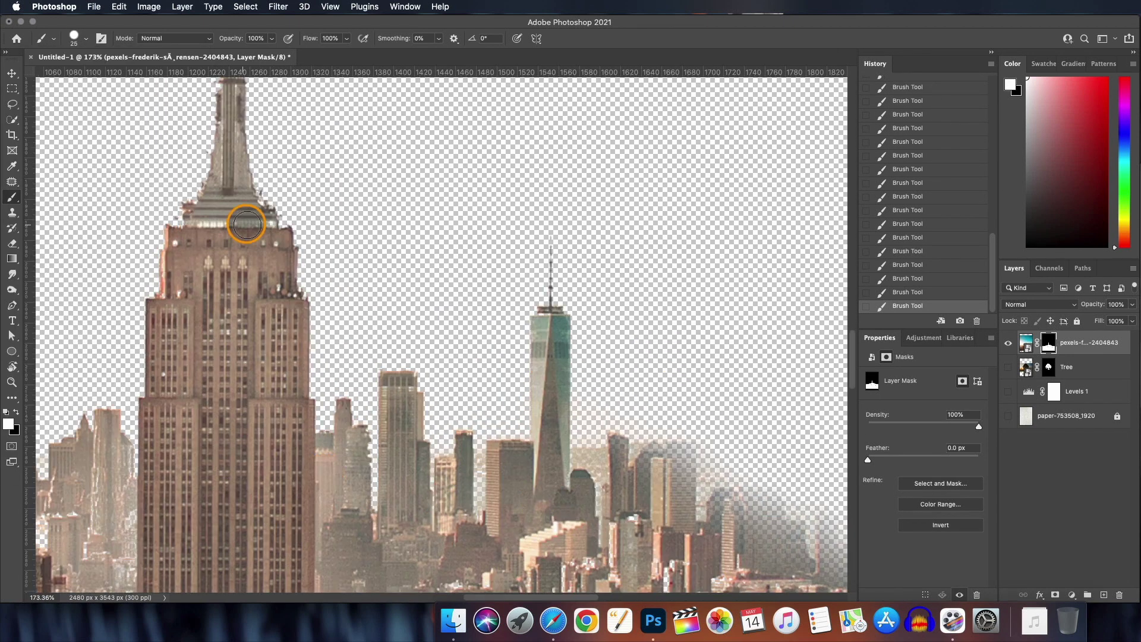
Paint white on the mask with small brushes to restore the faded buildings and rooftops in the right half of the city
drag(189, 547, 196, 402)
drag(639, 527, 388, 280)
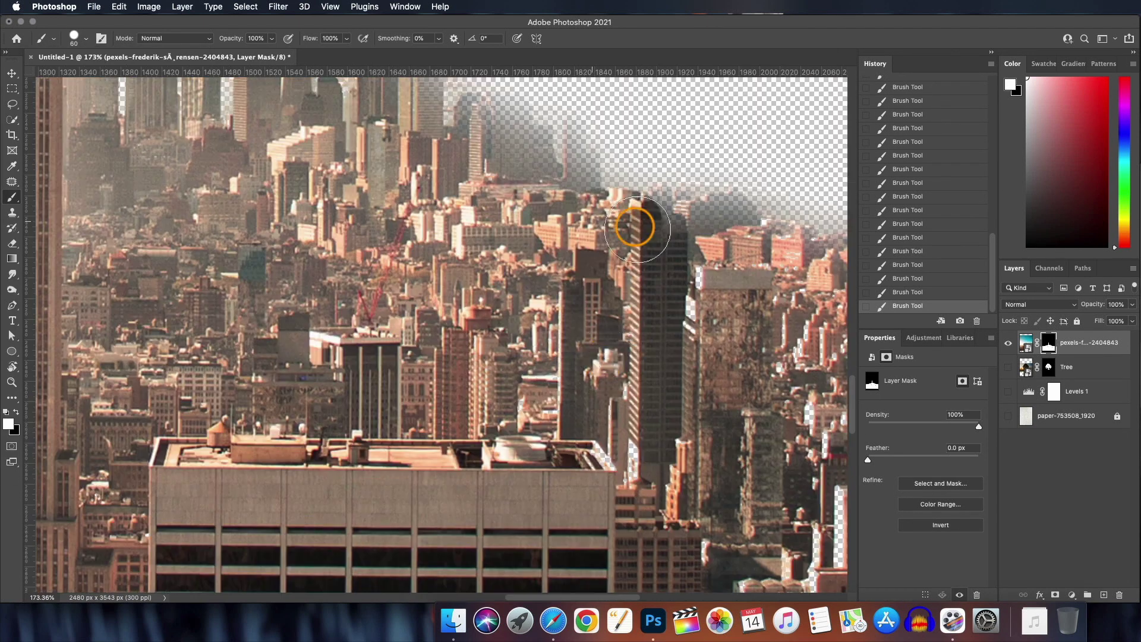
key(bracketleft)
key(bracketleft)
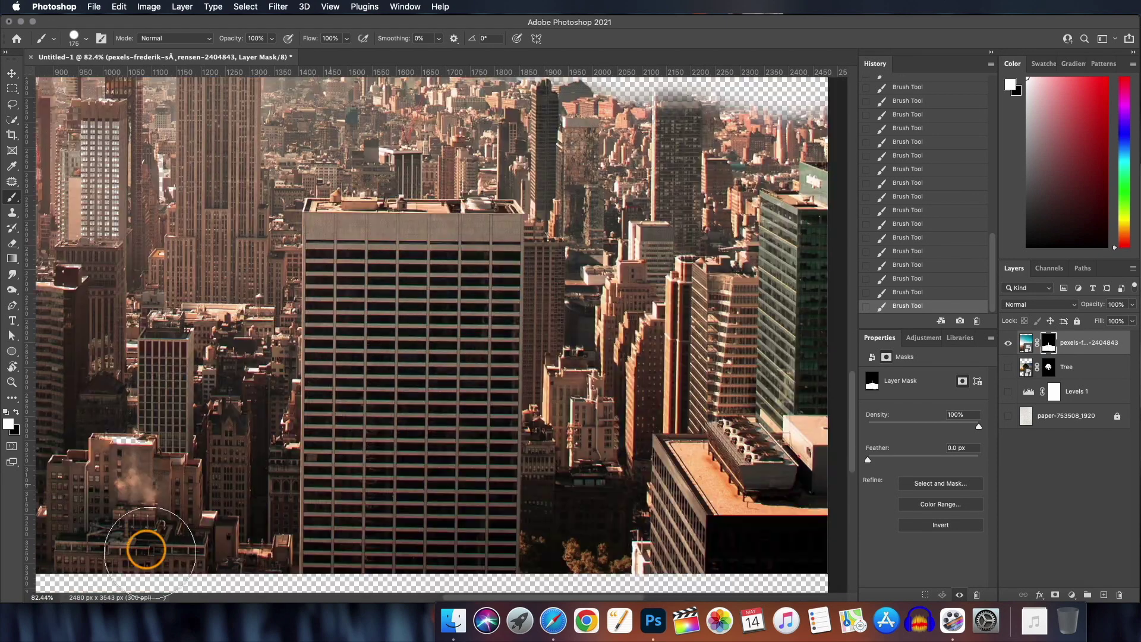
drag(290, 325, 527, 438)
drag(153, 462, 341, 259)
drag(379, 311, 339, 402)
drag(533, 80, 670, 314)
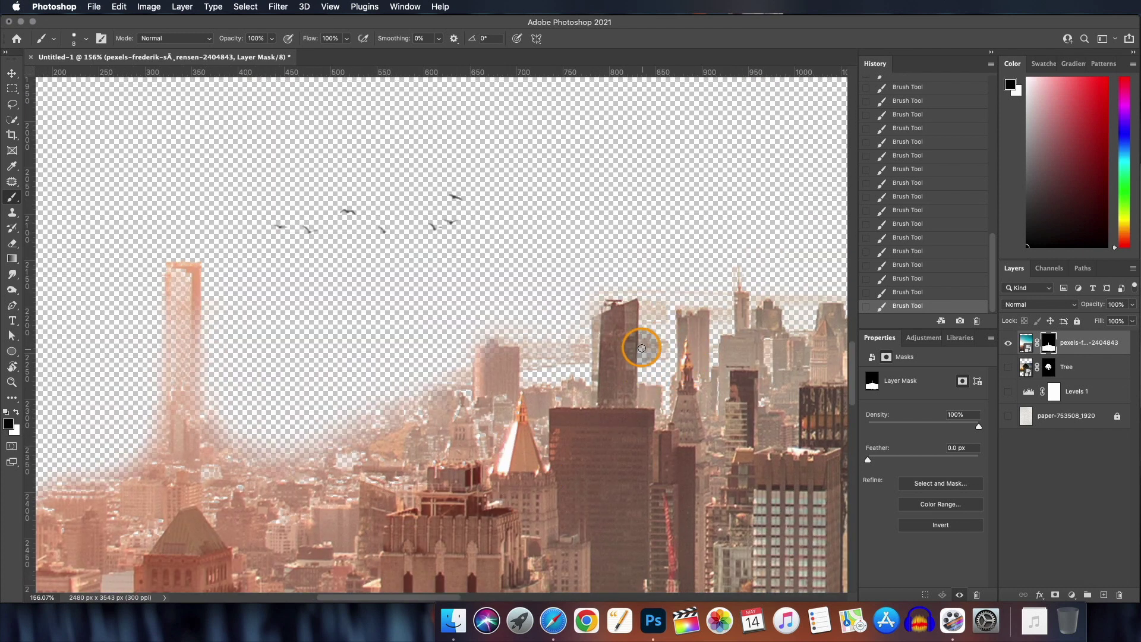
Clean up the mask edge along the distant towers and hillside left of the Empire State Building
key(])
key(])
key(])
drag(650, 310, 808, 296)
key(])
mouse_move(571, 350)
mouse_down()
mouse_move(500, 313)
mouse_move(357, 410)
mouse_up()
scroll(262, 387, down, 1)
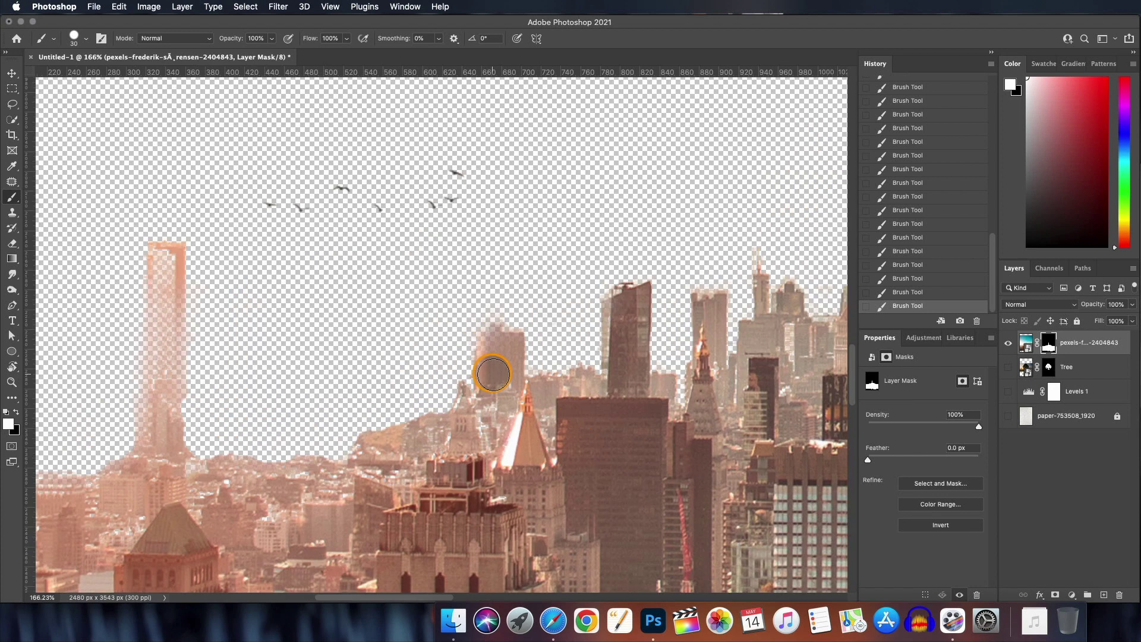
Restore the tall slim tower and the rooftops at the photo's left edge on the mask with a 20–30 px brush
key(bracketleft)
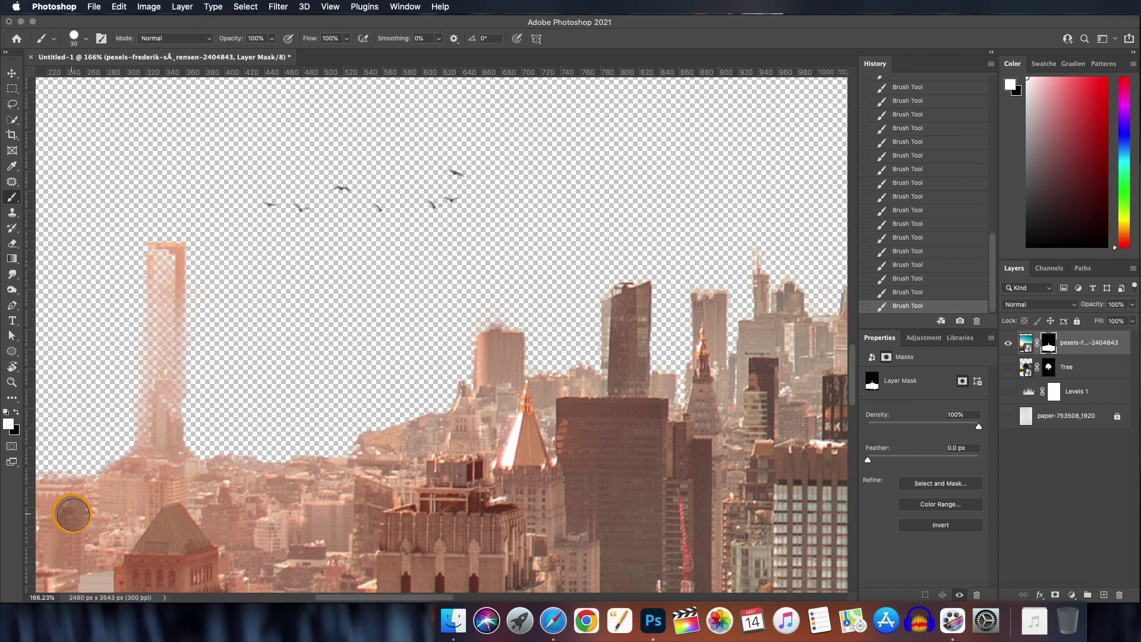
mouse_move(153, 479)
mouse_down()
mouse_move(176, 324)
mouse_move(165, 259)
mouse_move(161, 369)
mouse_move(166, 306)
mouse_up()
key(x)
scroll(248, 483, left, 10)
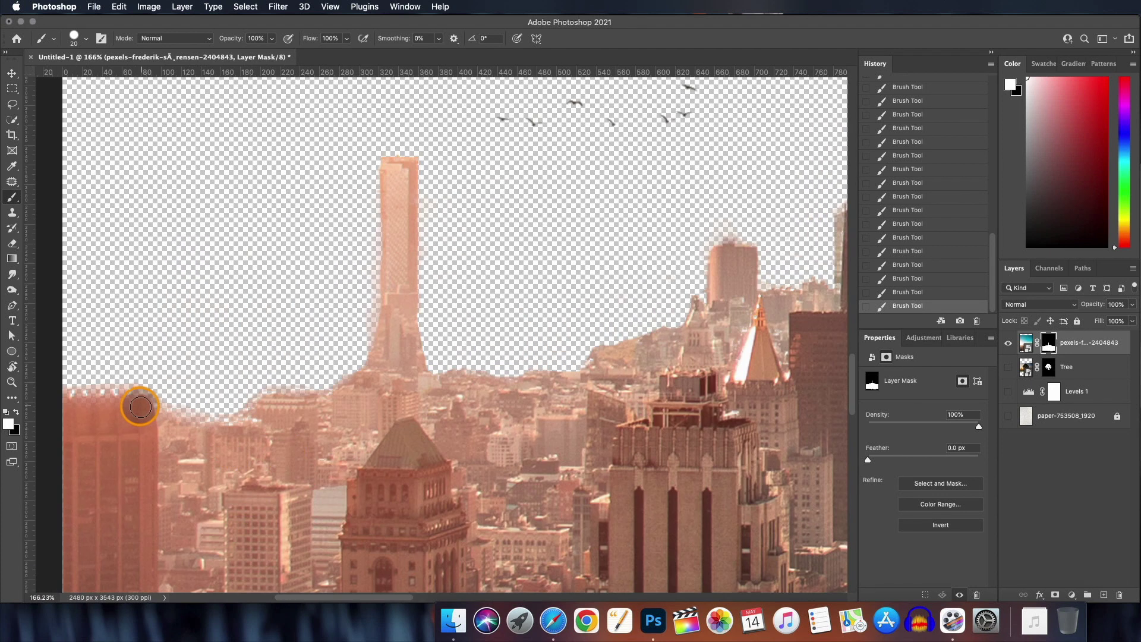
mouse_move(402, 412)
mouse_down()
mouse_move(505, 383)
mouse_move(537, 328)
mouse_up()
scroll(537, 329, right, 10)
key(x)
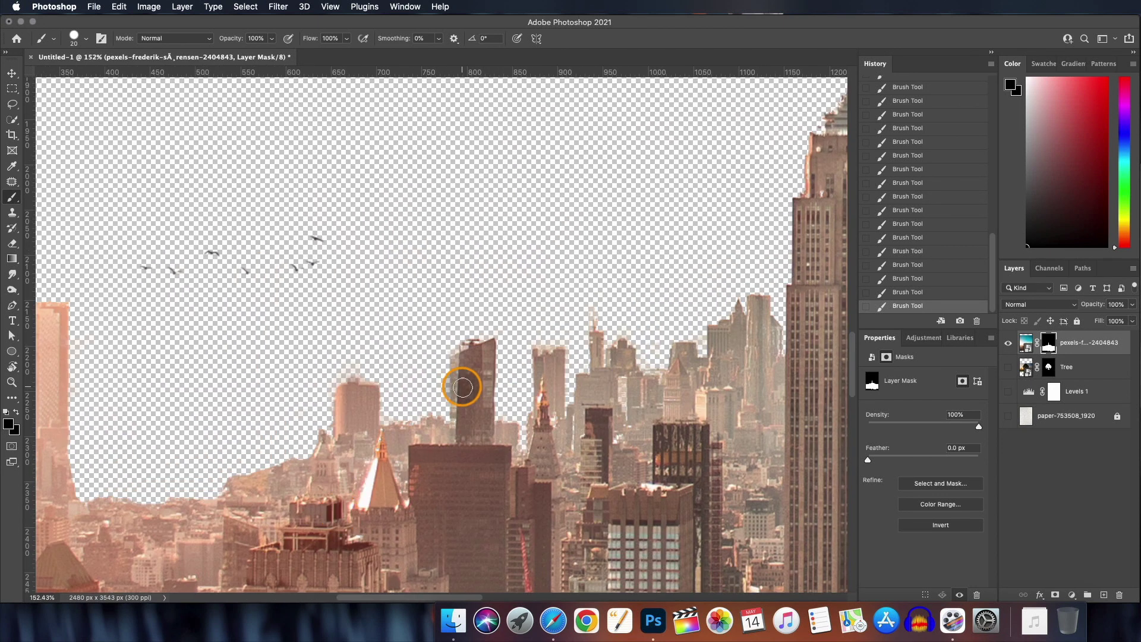
Refine the mask around the downtown towers just right of One World Trade Center with a small brush
scroll(558, 344, right, 4)
key(x)
key(bracketleft)
key(bracketleft)
key(bracketleft)
key(bracketleft)
key(bracketleft)
key(bracketleft)
scroll(594, 392, right, 10)
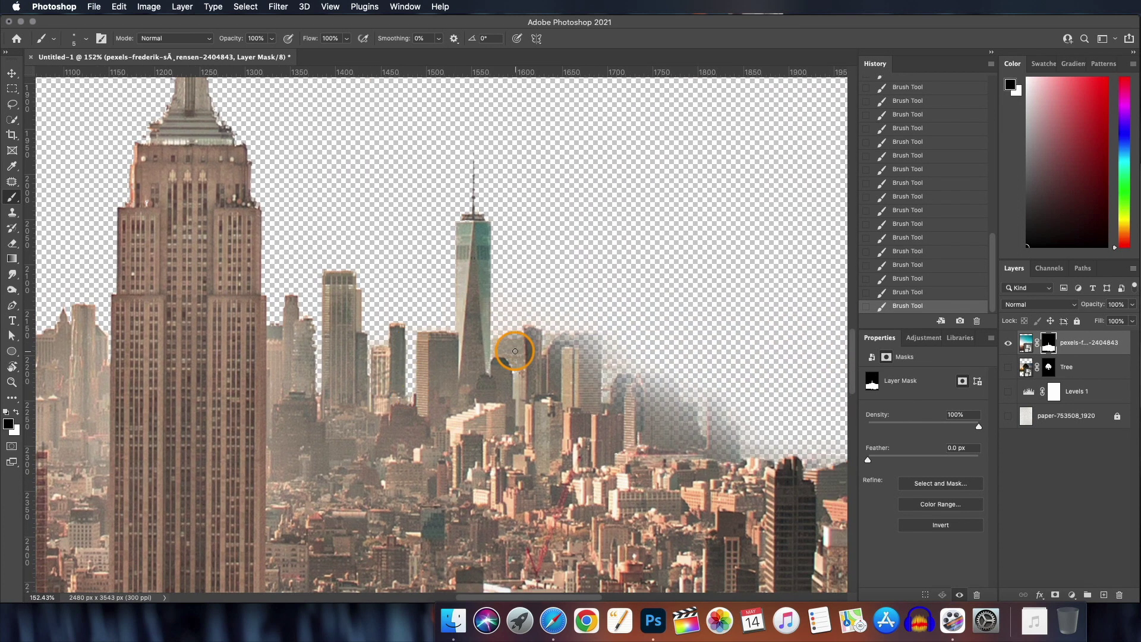
key(bracketright)
key(bracketright)
key(bracketright)
key(bracketright)
key(bracketright)
mouse_move(548, 331)
mouse_down()
mouse_move(607, 386)
mouse_move(636, 357)
mouse_up()
key(x)
mouse_move(569, 338)
mouse_down()
mouse_move(596, 337)
mouse_move(532, 332)
mouse_up()
Restore the faded buildings farther right of One World Trade Center on the mask and erase the excess sky above them
key(bracketright)
mouse_move(616, 404)
mouse_down()
mouse_move(657, 378)
mouse_move(726, 405)
mouse_move(747, 447)
mouse_up()
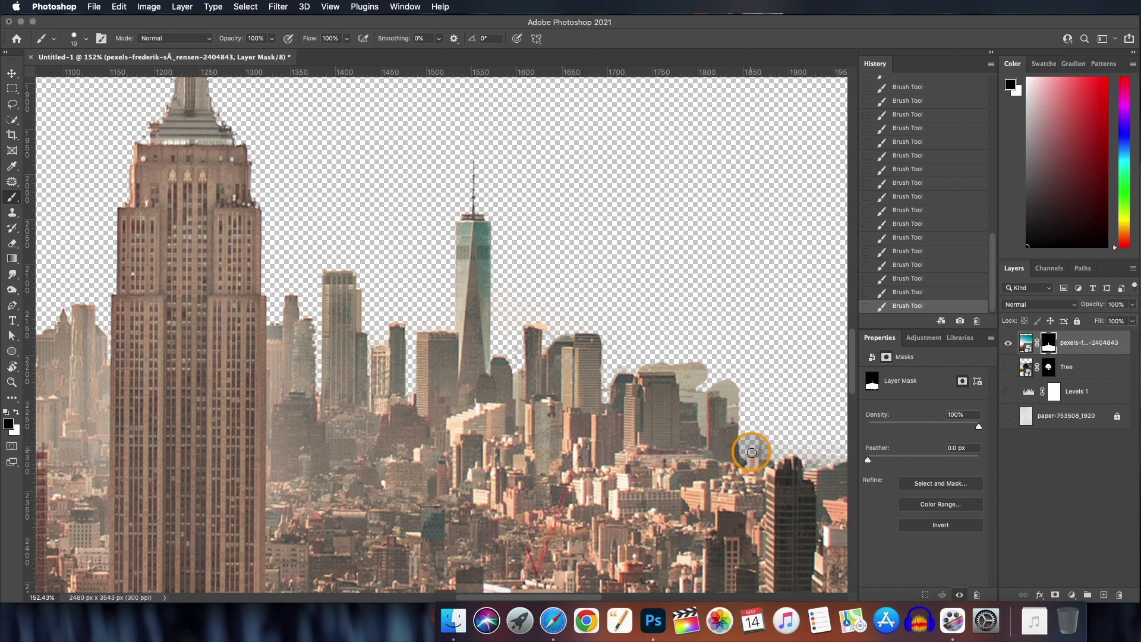
drag(636, 364, 694, 391)
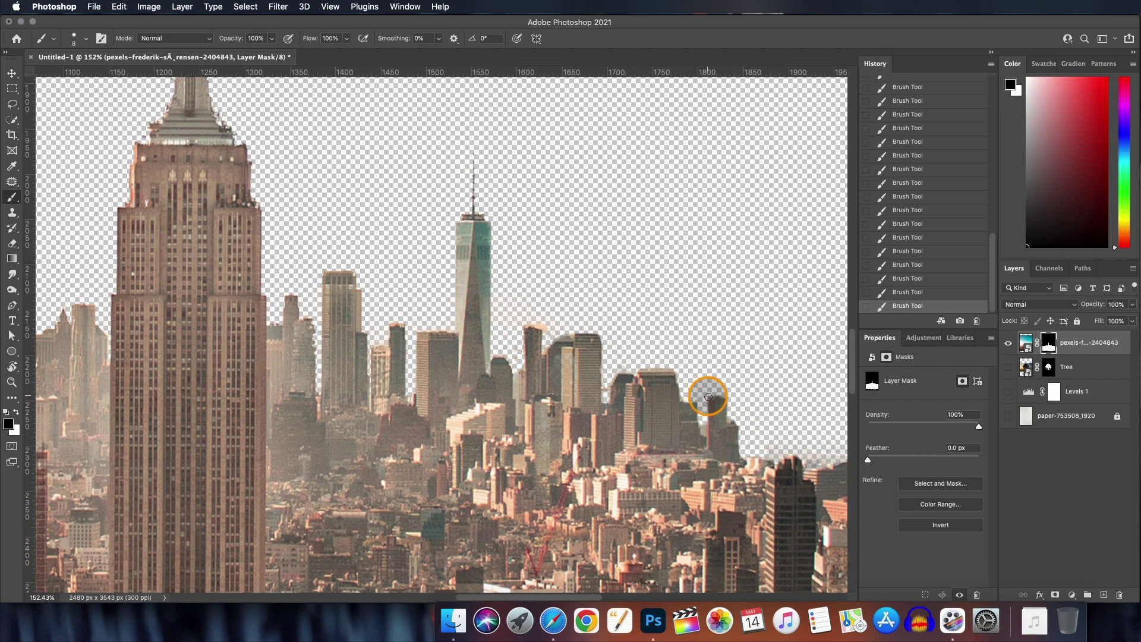
Touch up the Empire State Building's spire on the mask with a 4 px brush and check the whole skyline edge
scroll(488, 372, up, 5)
scroll(445, 297, left, 4)
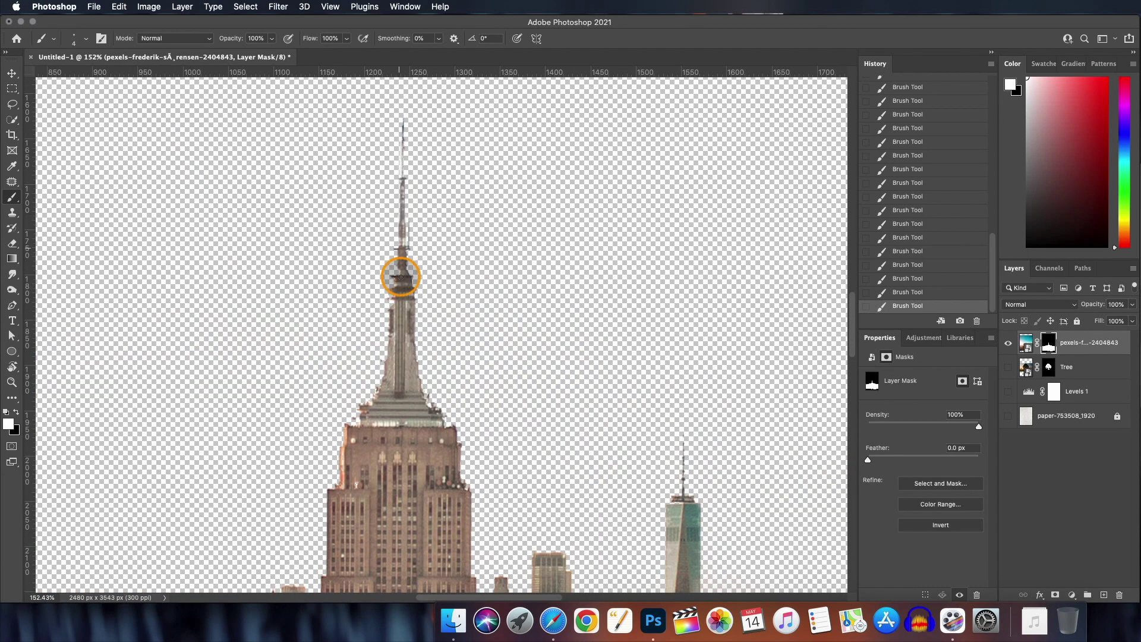
scroll(371, 399, down, 5)
scroll(192, 409, up, 4)
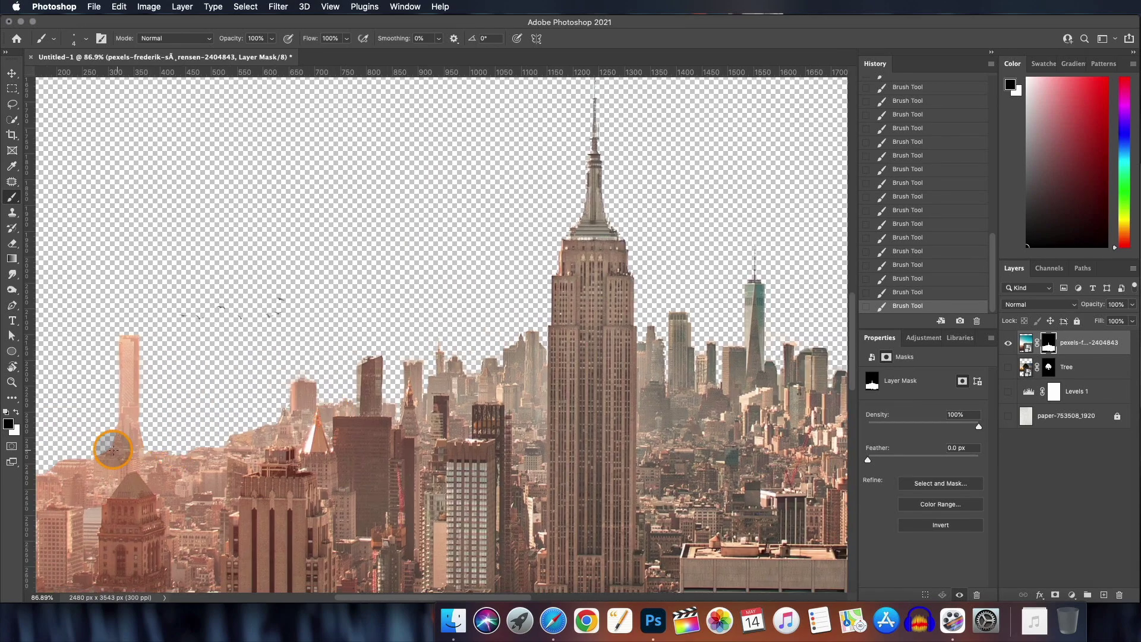
scroll(142, 441, down, 6)
Scale the skyline down to about 1540 px wide, center it over the upper canvas, and show the Tree layer again
key(v)
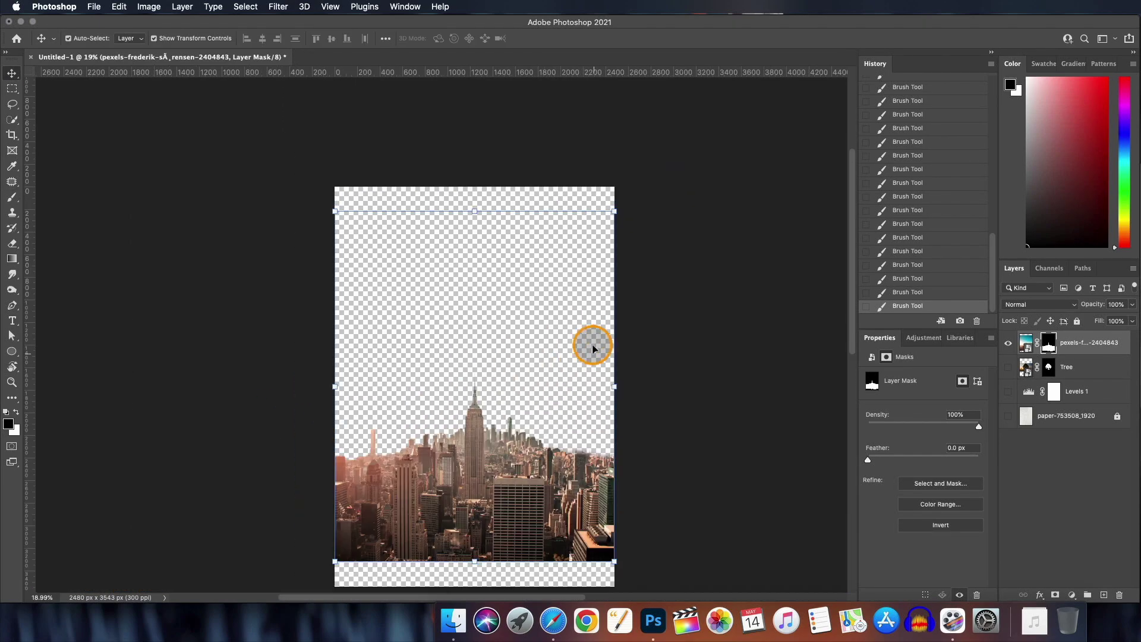
scroll(648, 322, up, 1)
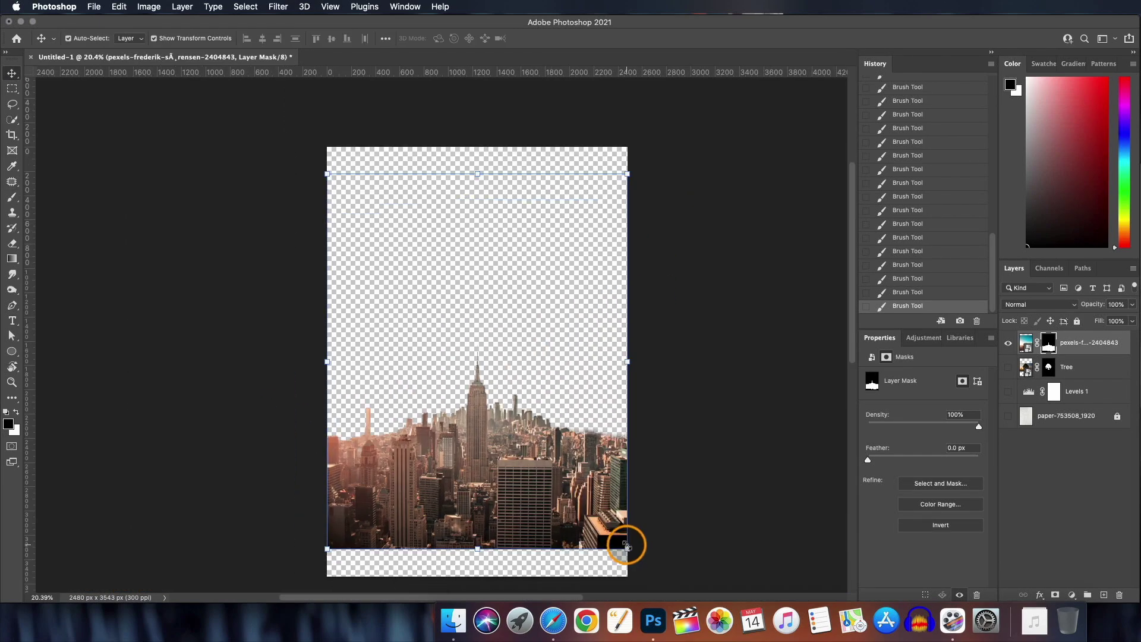
drag(626, 548, 532, 430)
drag(487, 387, 535, 395)
drag(580, 438, 561, 414)
drag(468, 370, 477, 336)
click(597, 38)
click(1008, 368)
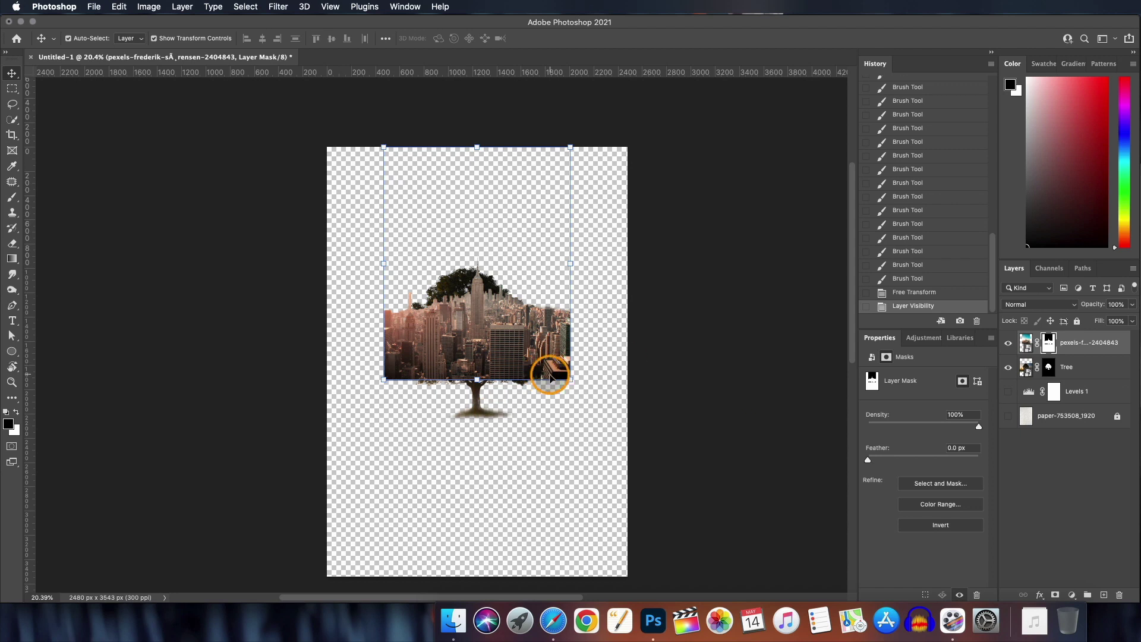
Rename the skyline layer as Cityscape and shrink it to about 1152 px wide over the top of the tree crown
double_click(1080, 344)
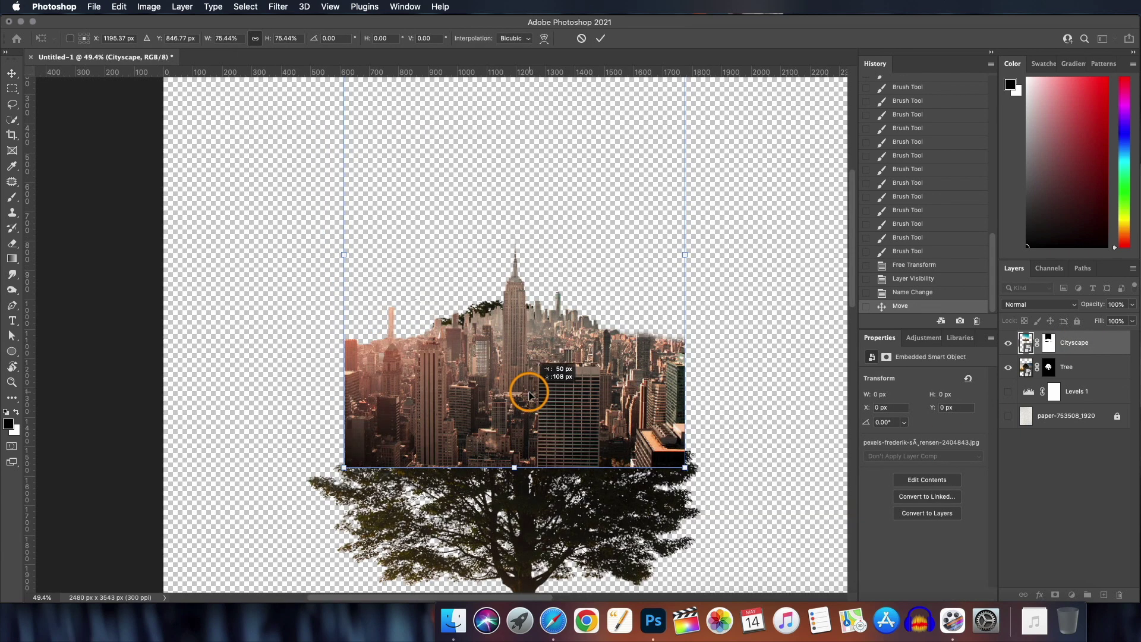
drag(529, 392, 525, 394)
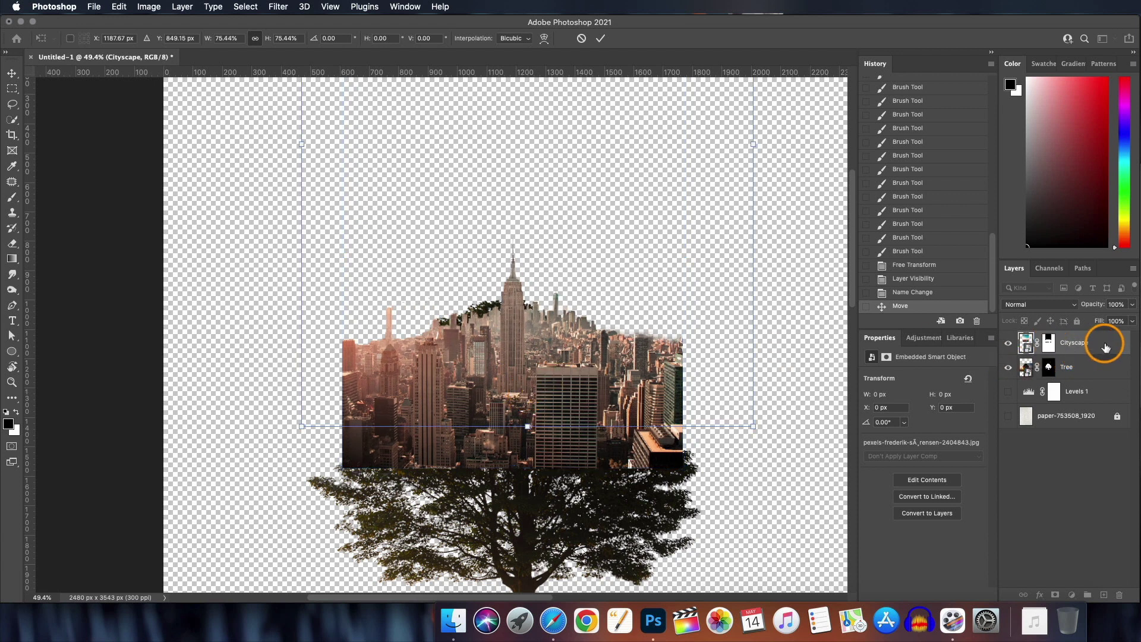
key(Return)
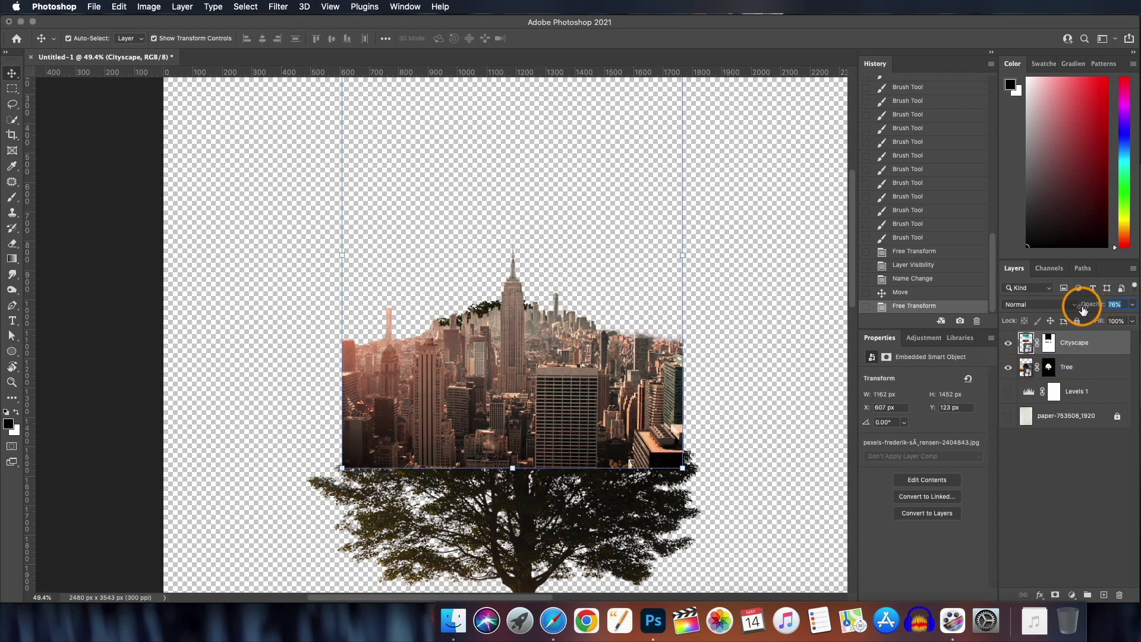
Lower the Cityscape opacity to 76% and enlarge it to about 1382 px wide to match the width of the tree crown
drag(1081, 309, 1095, 306)
drag(537, 422, 534, 451)
drag(672, 283, 682, 281)
drag(545, 416, 552, 394)
drag(690, 259, 704, 258)
drag(556, 405, 555, 387)
drag(703, 243, 711, 242)
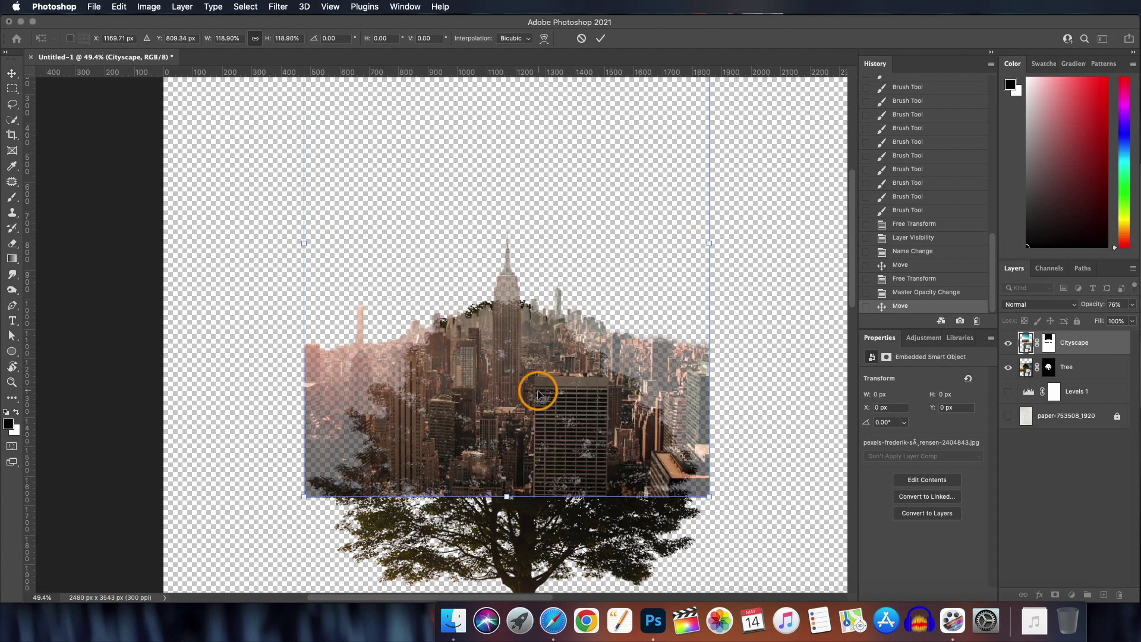
drag(604, 431, 603, 424)
key(Return)
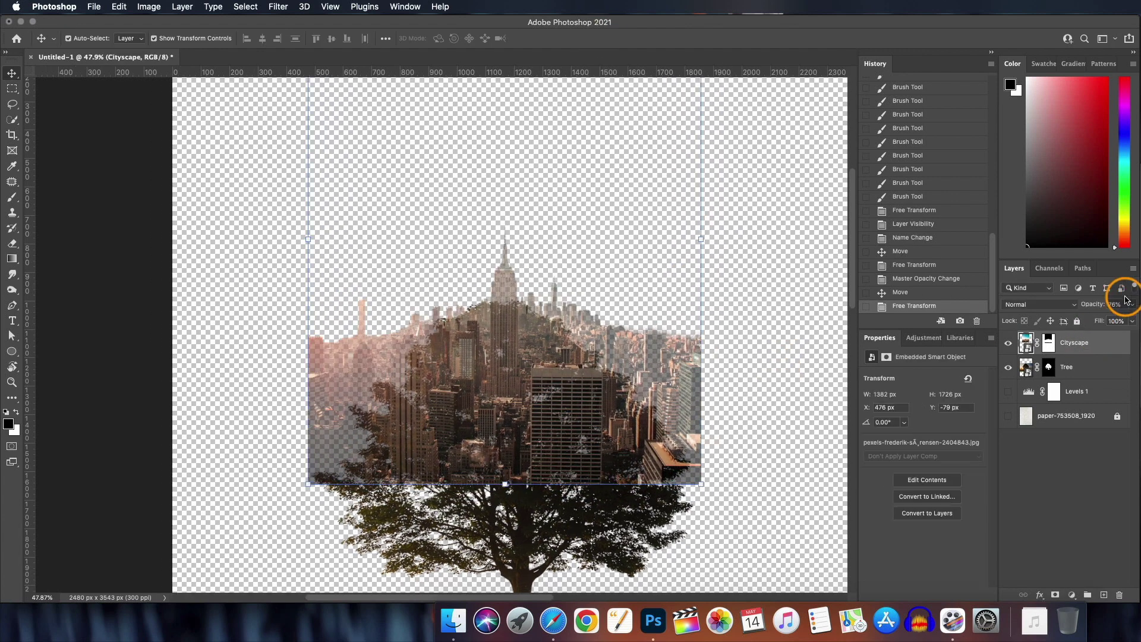
Set the Cityscape layer's opacity to 100% and duplicate the layer
click(905, 424)
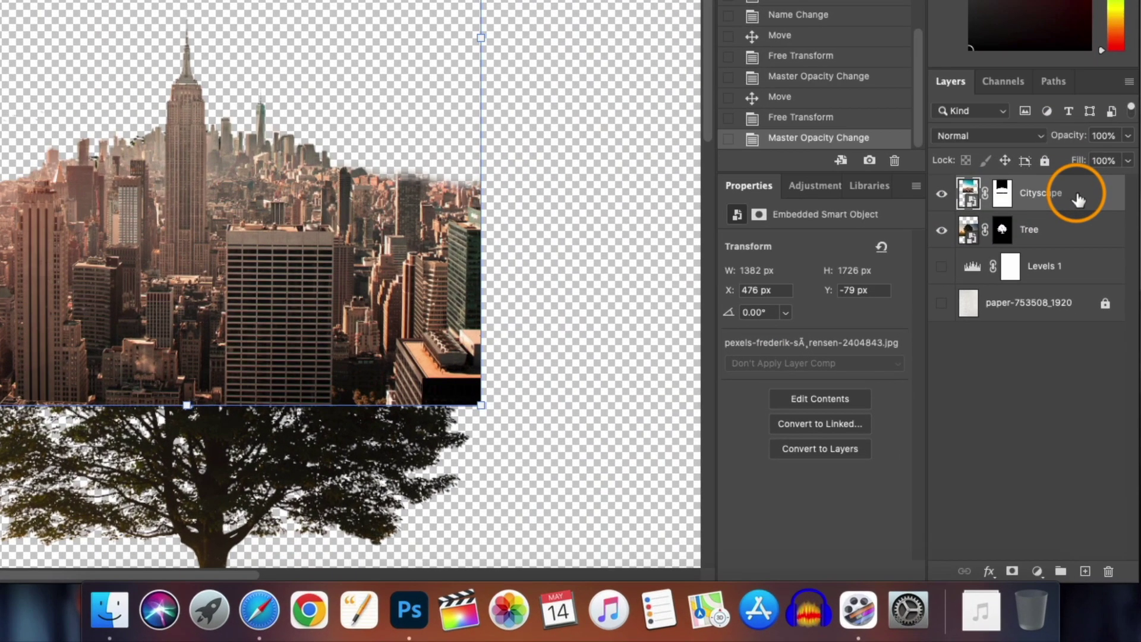
key(super+j)
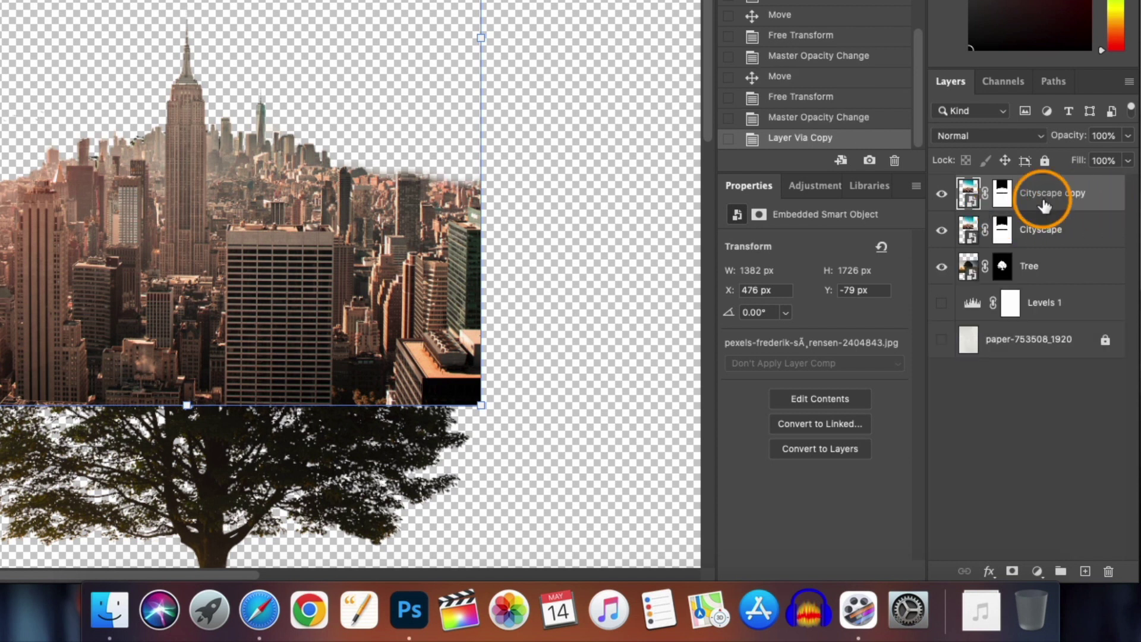
Convert the masked Tree layer to a smart object
click(1069, 266)
key(super+minus)
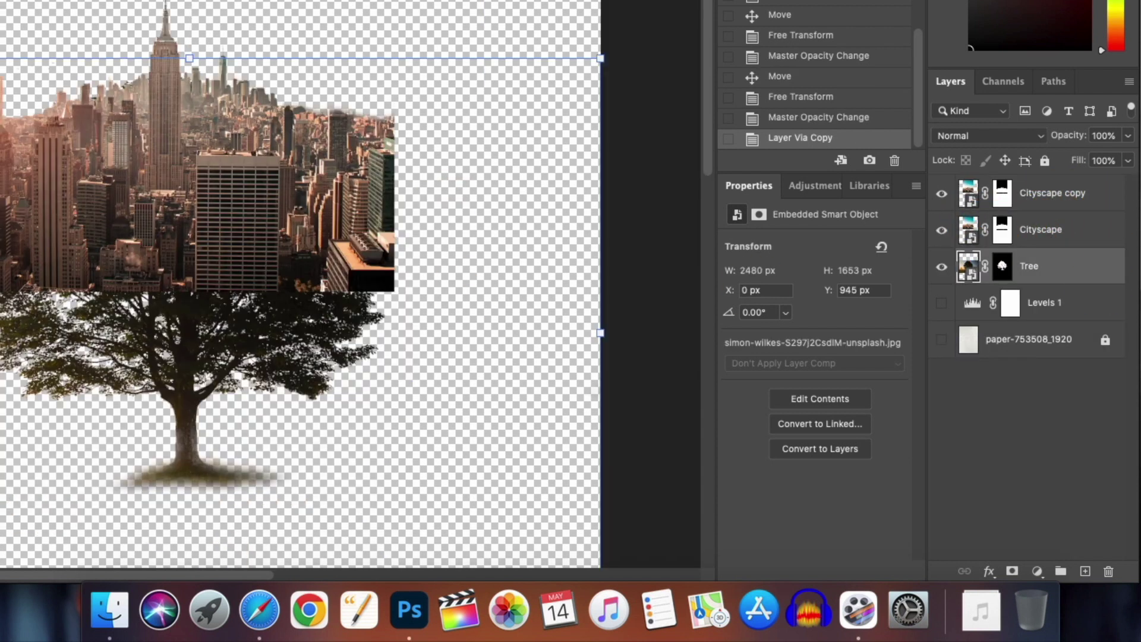
right_click(1069, 266)
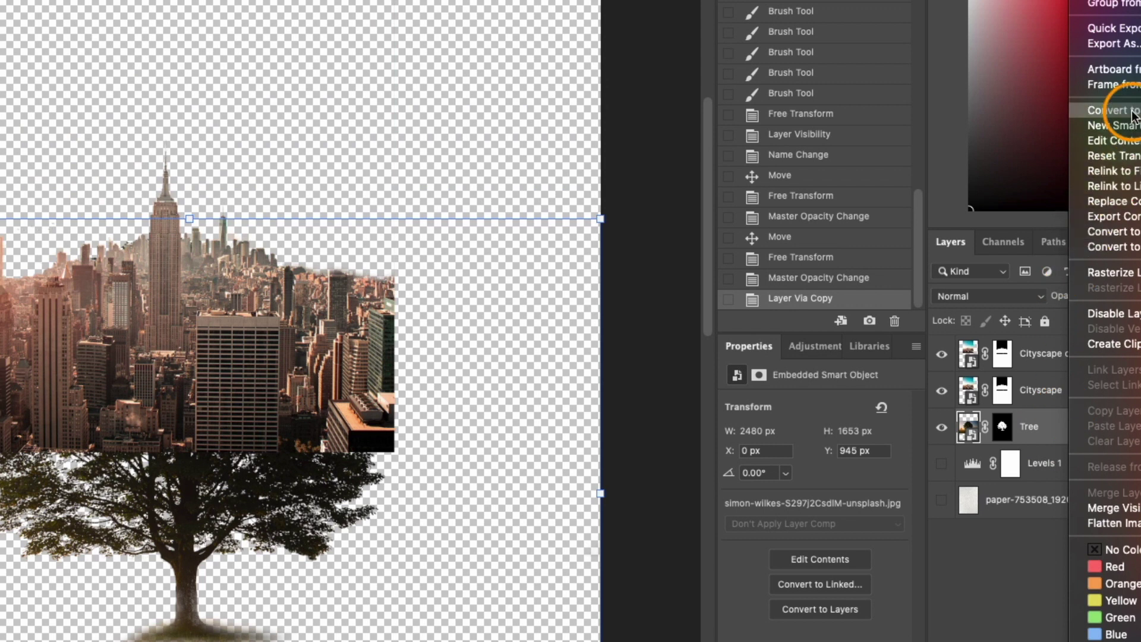
click(1132, 113)
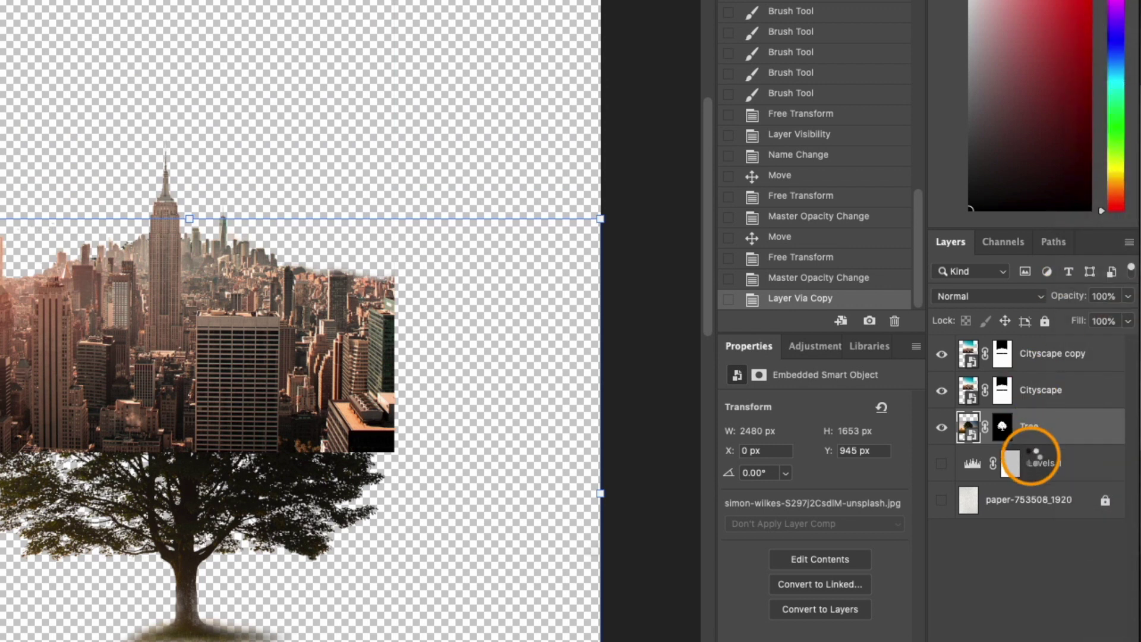
Convert the Cityscape and Cityscape copy layers to smart objects, and hide the copy
click(1076, 394)
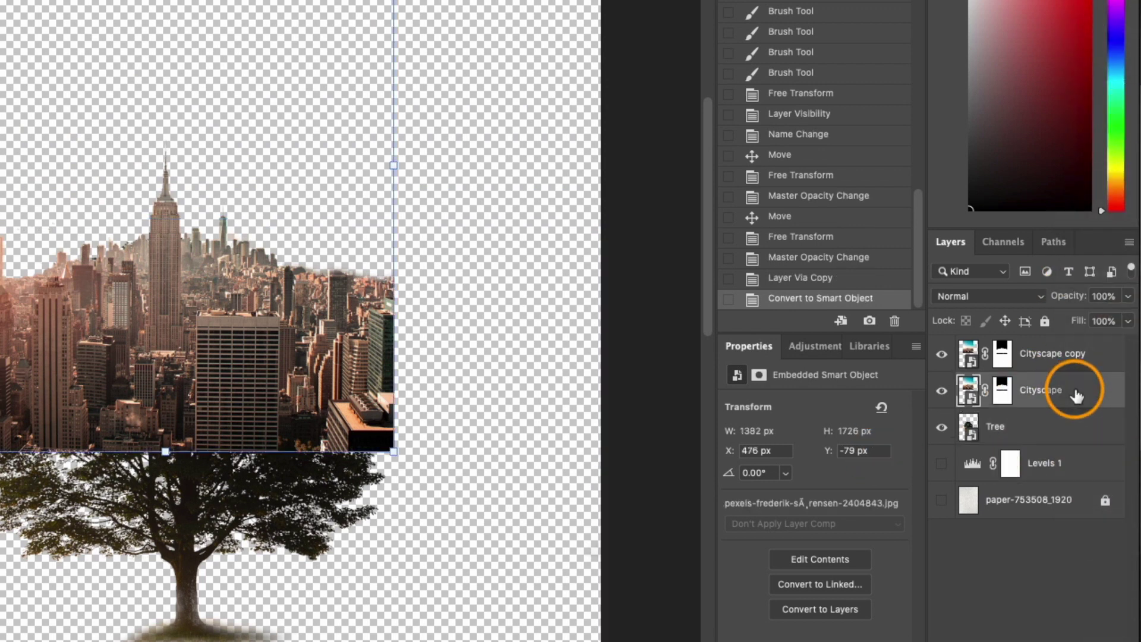
right_click(1075, 393)
click(1112, 116)
right_click(1095, 357)
click(1113, 116)
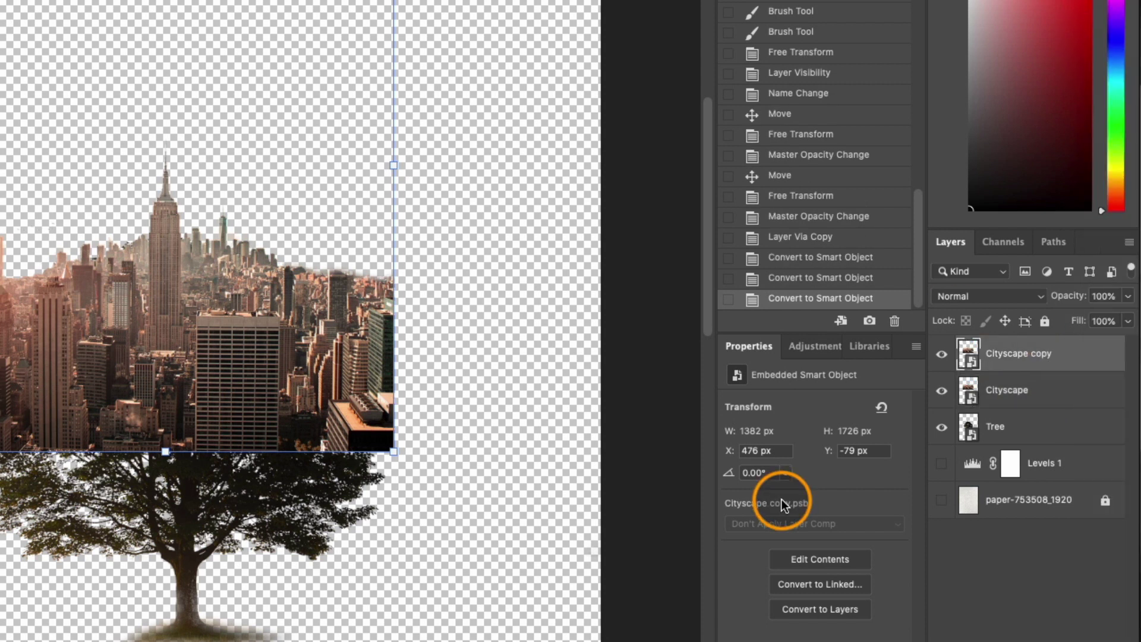
click(943, 356)
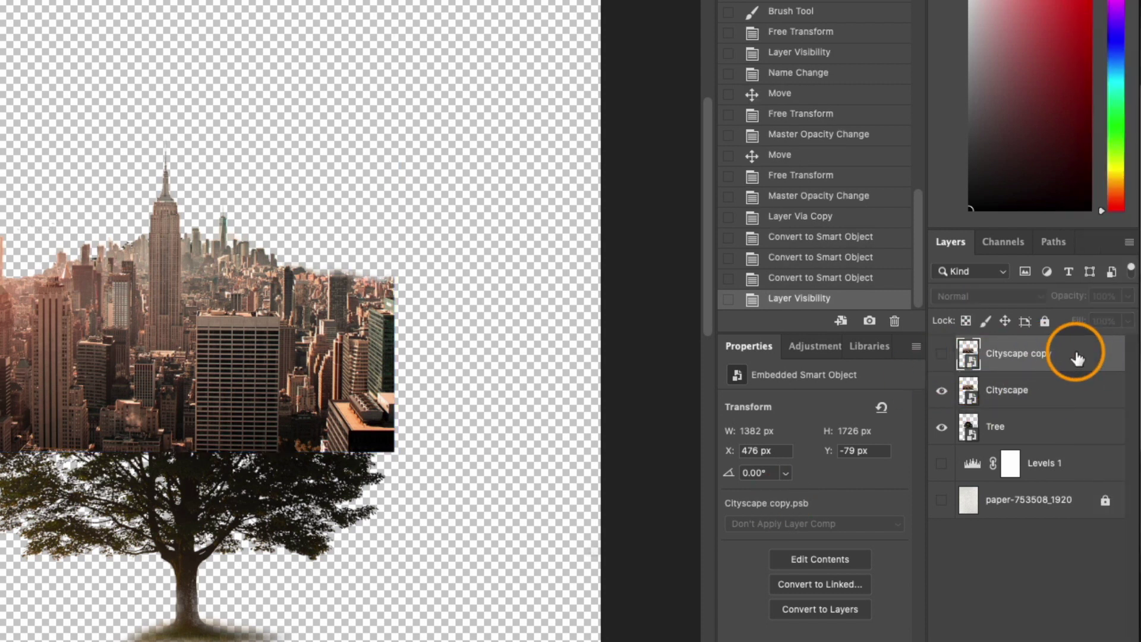
Clip the Cityscape layer to the Tree layer and add a layer mask to Cityscape
alt+click(967, 407)
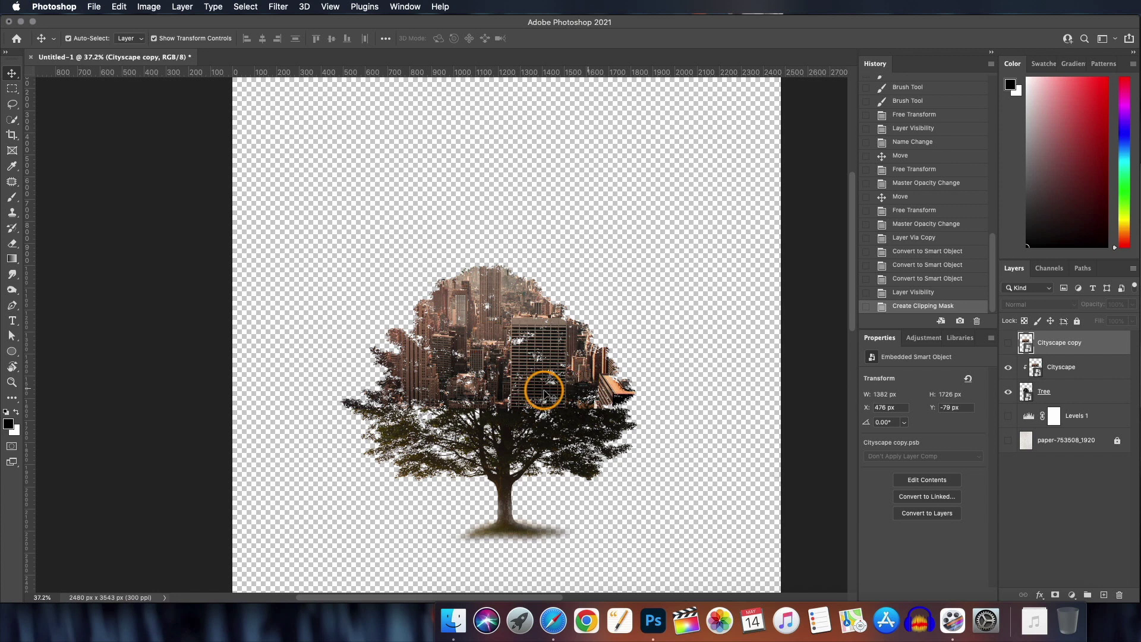
scroll(544, 393, up, 2)
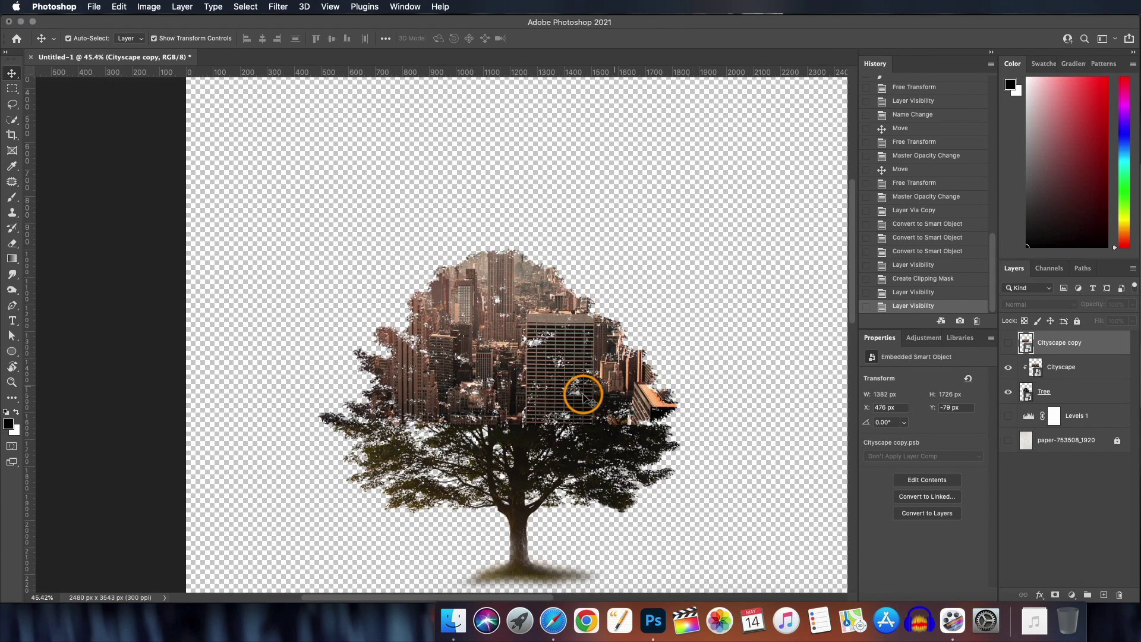
click(1034, 371)
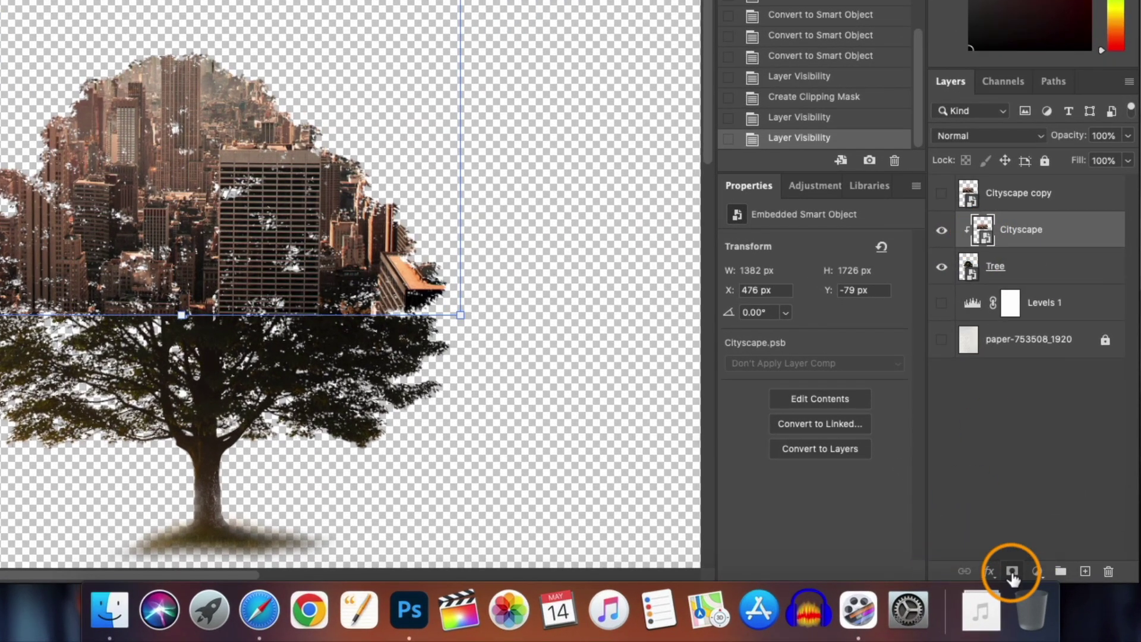
click(1012, 572)
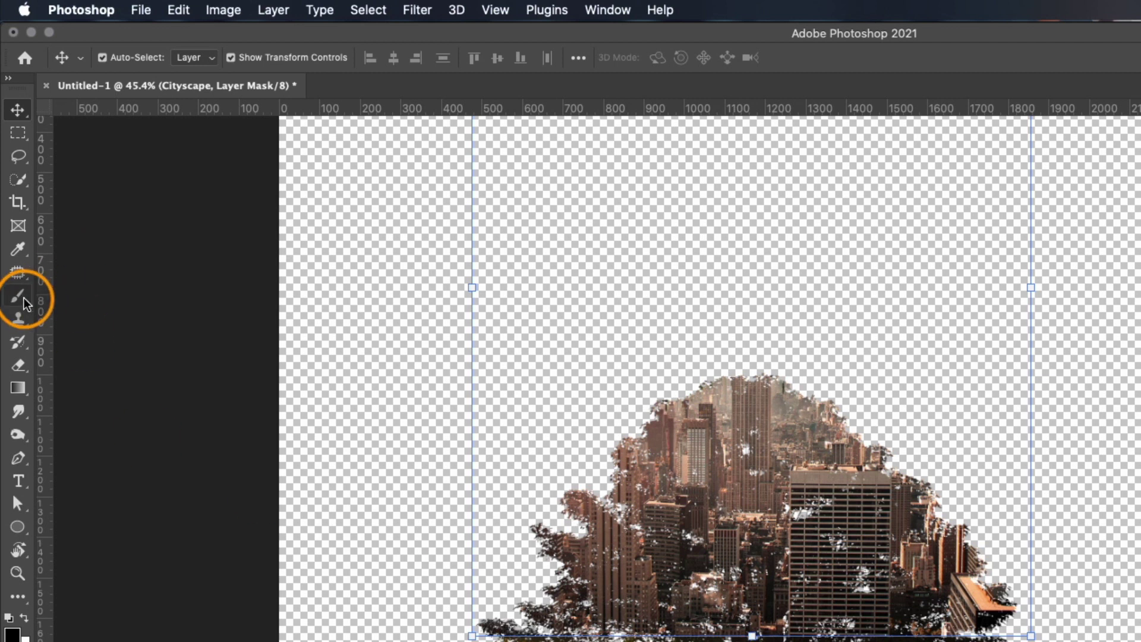
Set up a Soft Round brush at 250 px with 0% hardness
click(23, 298)
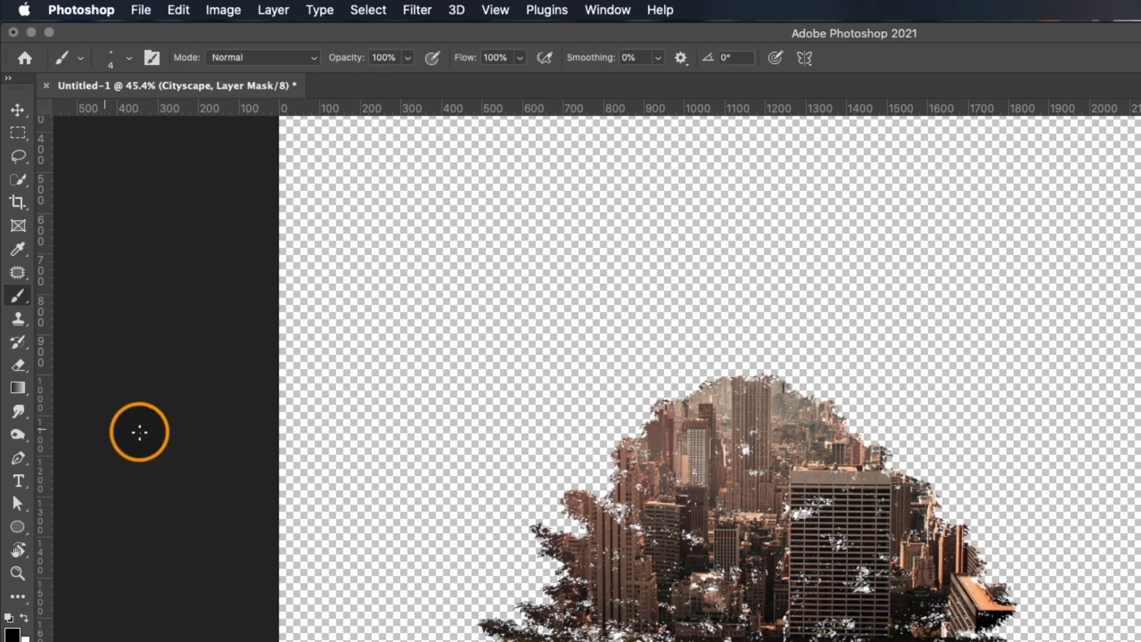
click(125, 56)
click(143, 291)
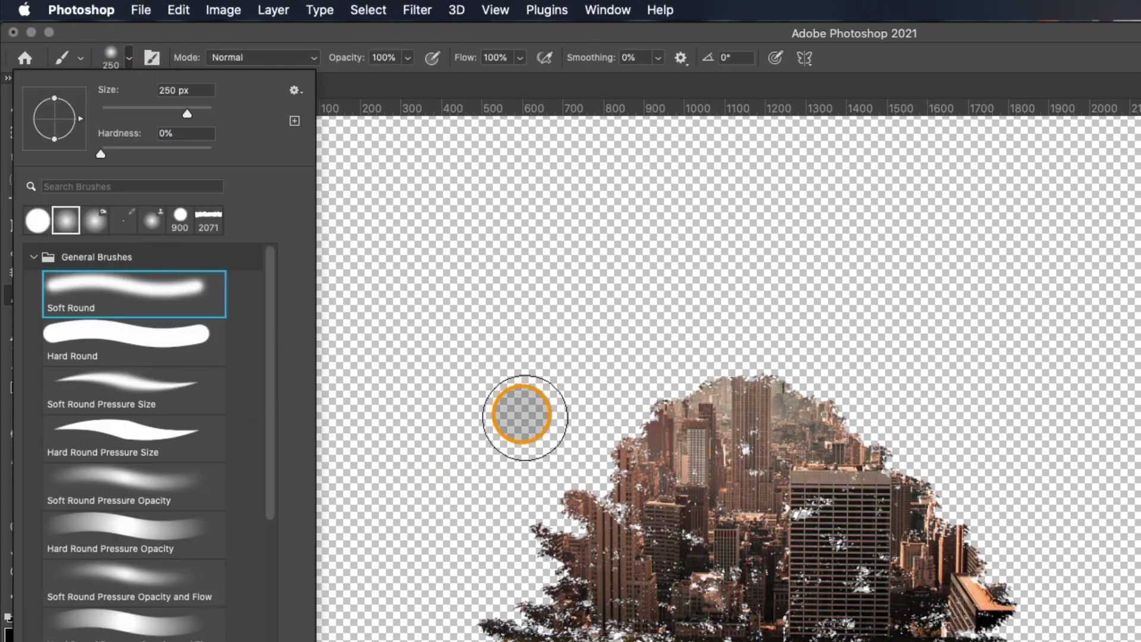
click(545, 332)
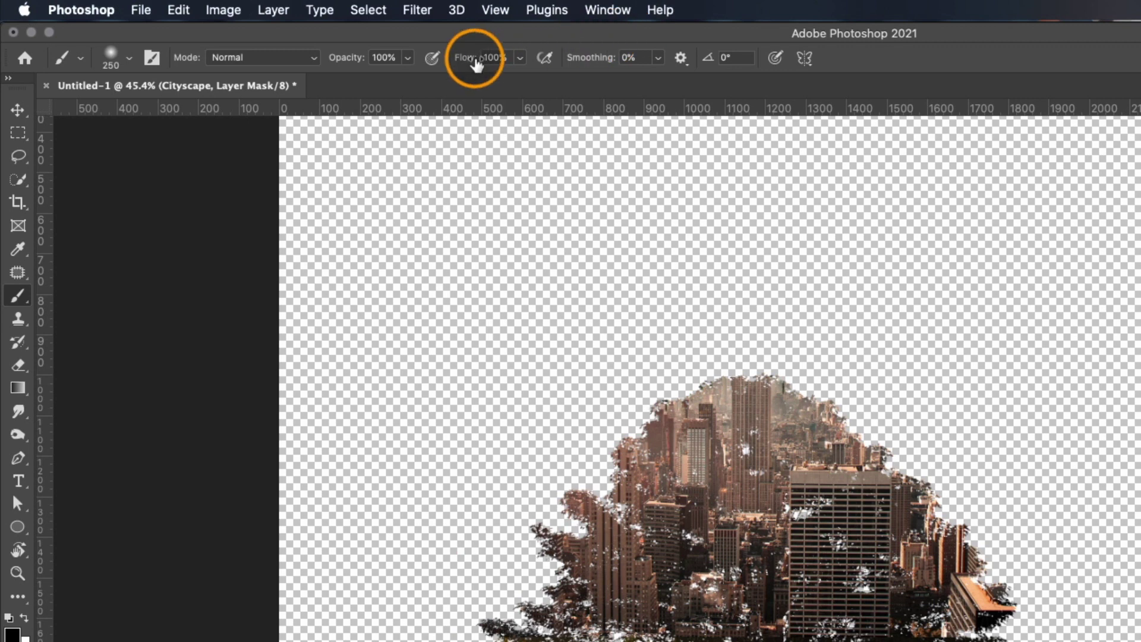
Paint black across the lower part of the Cityscape mask, reducing flow to 40%, to blend the buildings into the tree branches
drag(465, 64, 428, 61)
mouse_move(448, 533)
mouse_down()
mouse_move(429, 477)
mouse_move(267, 397)
mouse_move(461, 488)
mouse_up()
mouse_move(645, 409)
mouse_down()
mouse_move(503, 538)
mouse_move(639, 395)
mouse_up()
drag(660, 380, 601, 469)
mouse_move(450, 383)
mouse_down()
mouse_move(493, 416)
mouse_move(543, 399)
mouse_up()
drag(511, 399, 510, 385)
drag(312, 39, 305, 39)
click(419, 424)
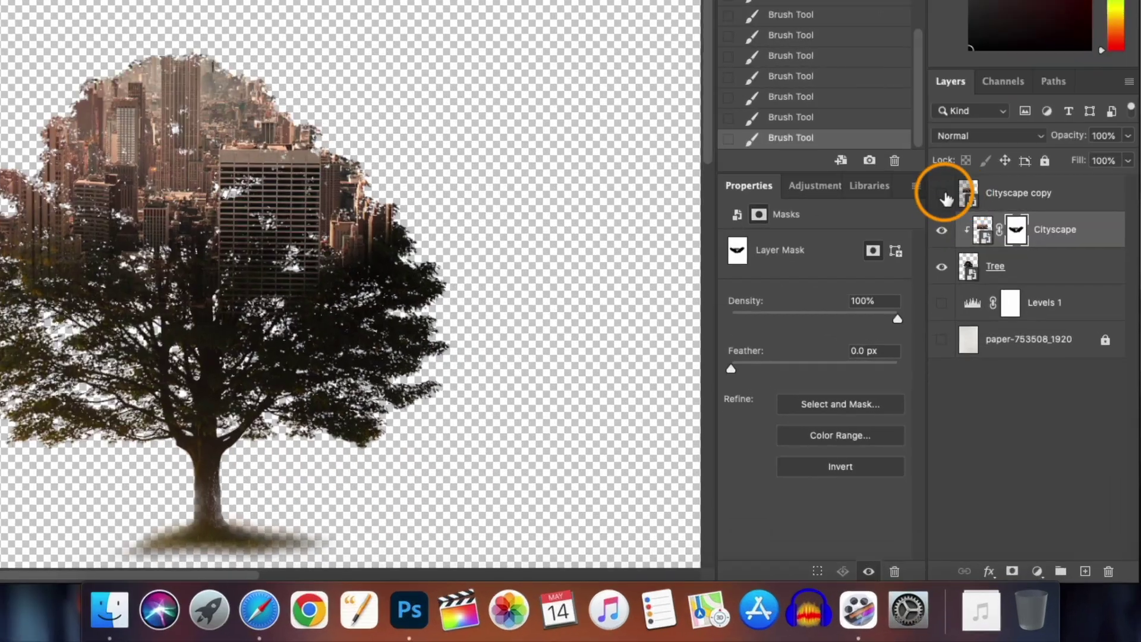
Show the Cityscape copy layer and add a layer mask to it
click(1008, 342)
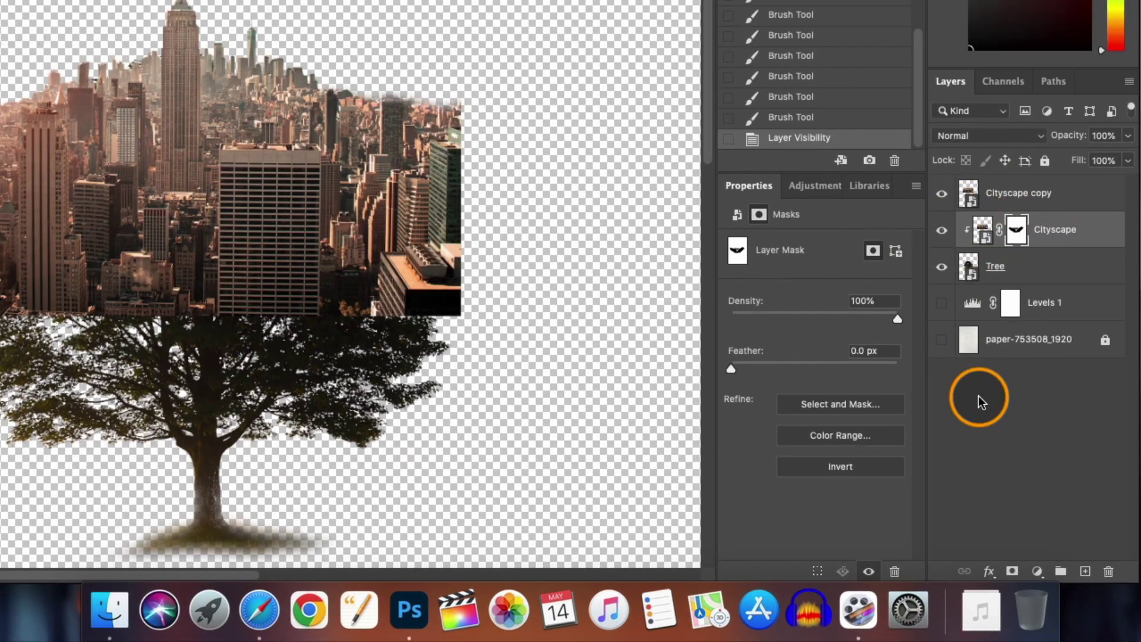
click(1011, 571)
key(super+z)
click(1085, 202)
click(1012, 571)
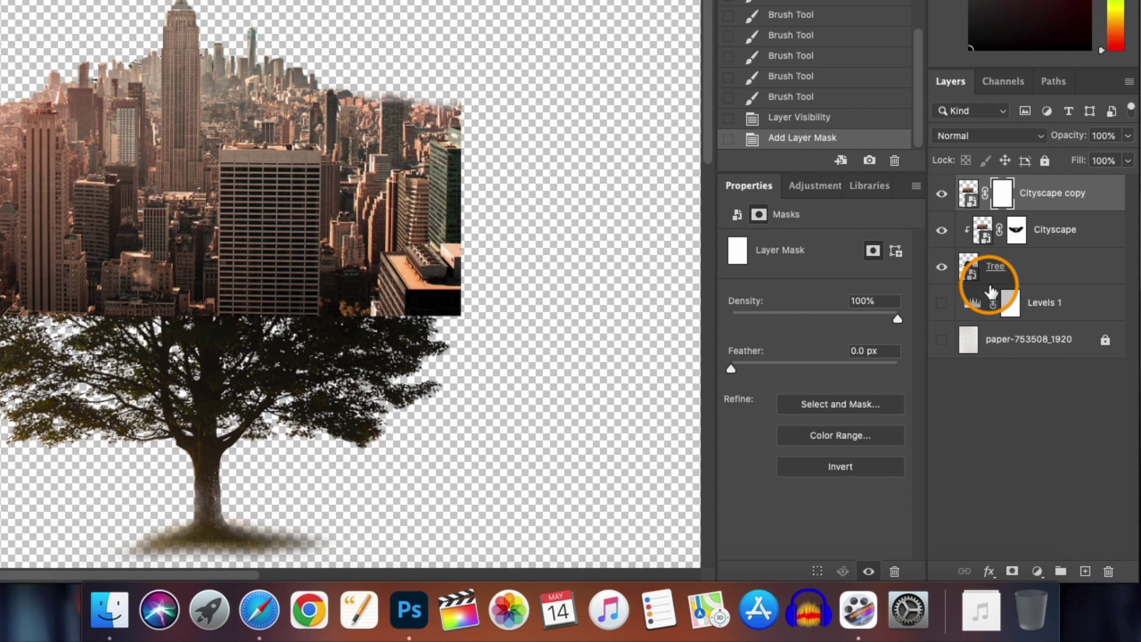
Load the Tree layer's outline as a selection for the Cityscape copy mask and invert the selection
drag(991, 291, 970, 270)
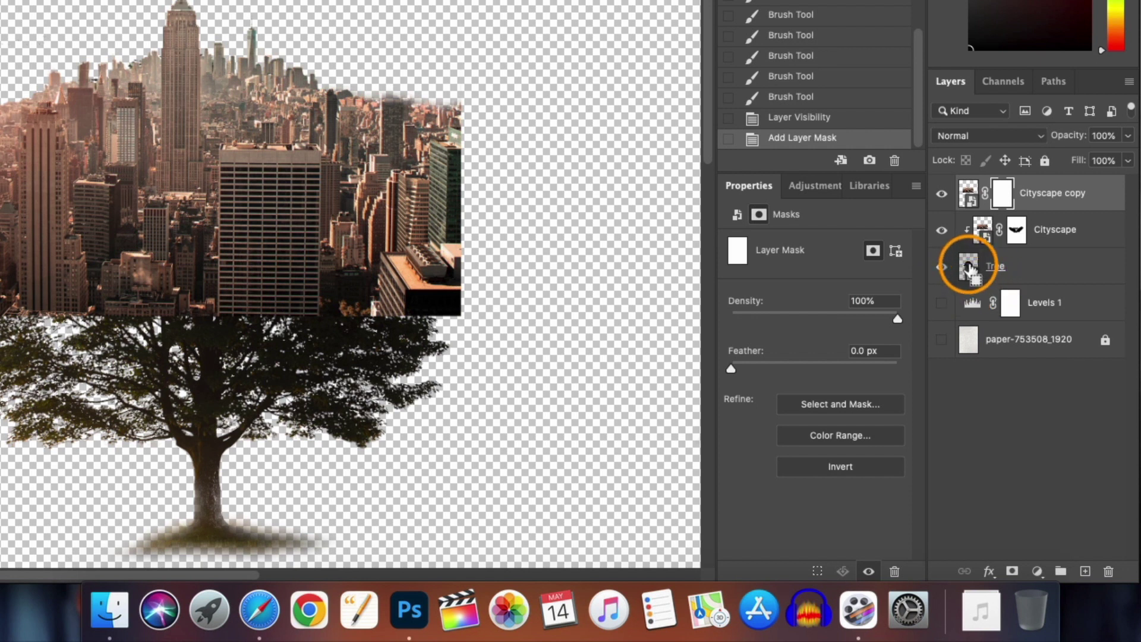
super+click(969, 267)
mouse_move(76, 265)
mouse_down()
mouse_move(167, 153)
mouse_move(138, 265)
mouse_move(284, 350)
mouse_move(448, 112)
mouse_up()
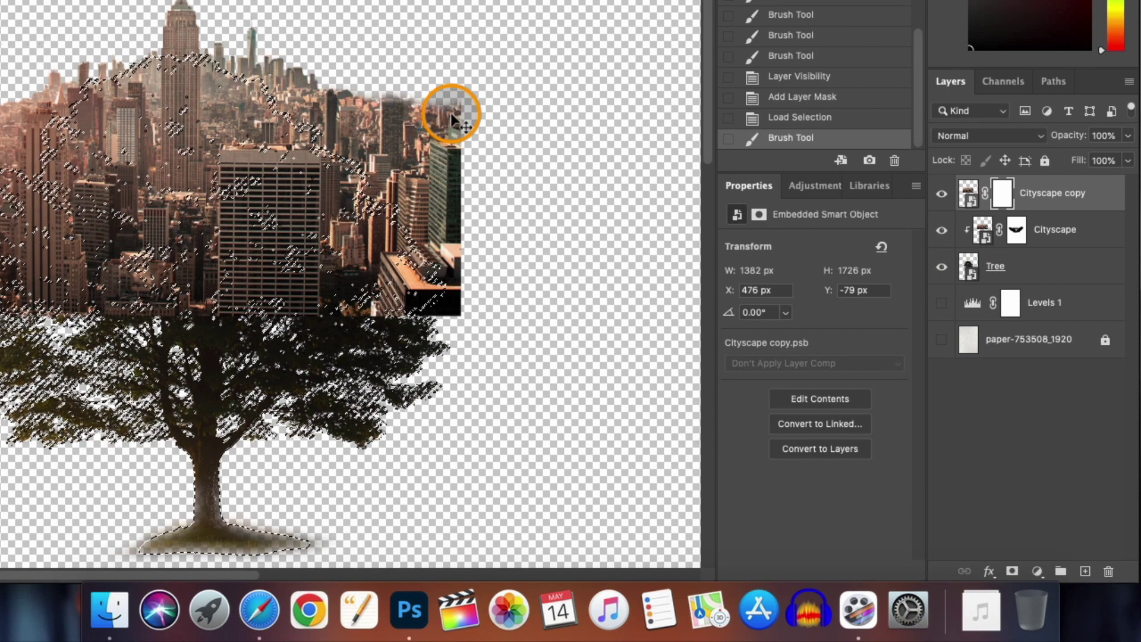
key(super+shift+i)
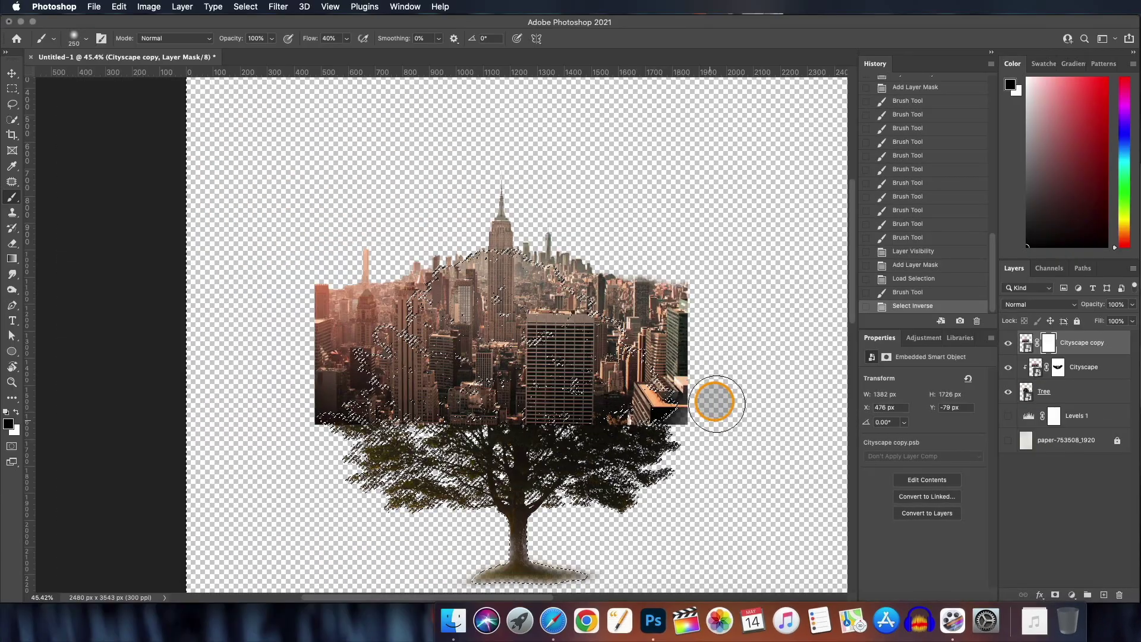
Paint black on the Cityscape copy mask outside the tree shape to fade the skyline's left and right edges
mouse_move(716, 403)
mouse_down()
mouse_move(746, 408)
mouse_move(697, 439)
mouse_move(677, 283)
mouse_up()
mouse_move(324, 285)
mouse_down()
mouse_move(300, 393)
mouse_move(290, 321)
mouse_move(311, 413)
mouse_up()
drag(685, 313, 706, 346)
click(340, 411)
Invert the selection again, paint black at 31% flow over the lower buildings on the Cityscape copy mask, and deselect
key(super+shift+i)
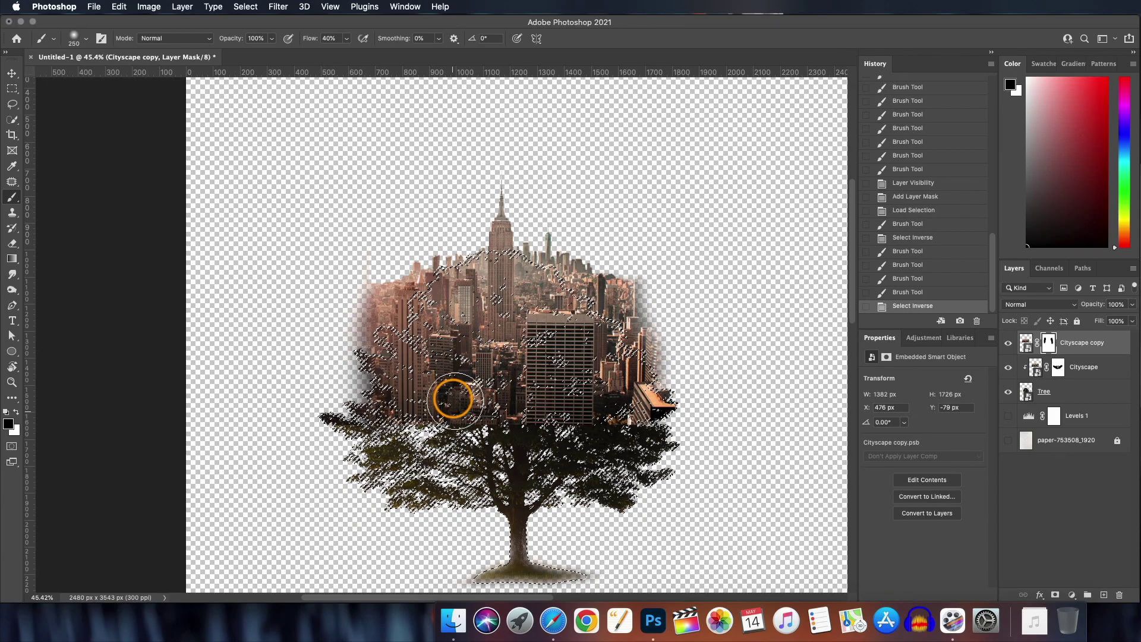
drag(314, 39, 309, 41)
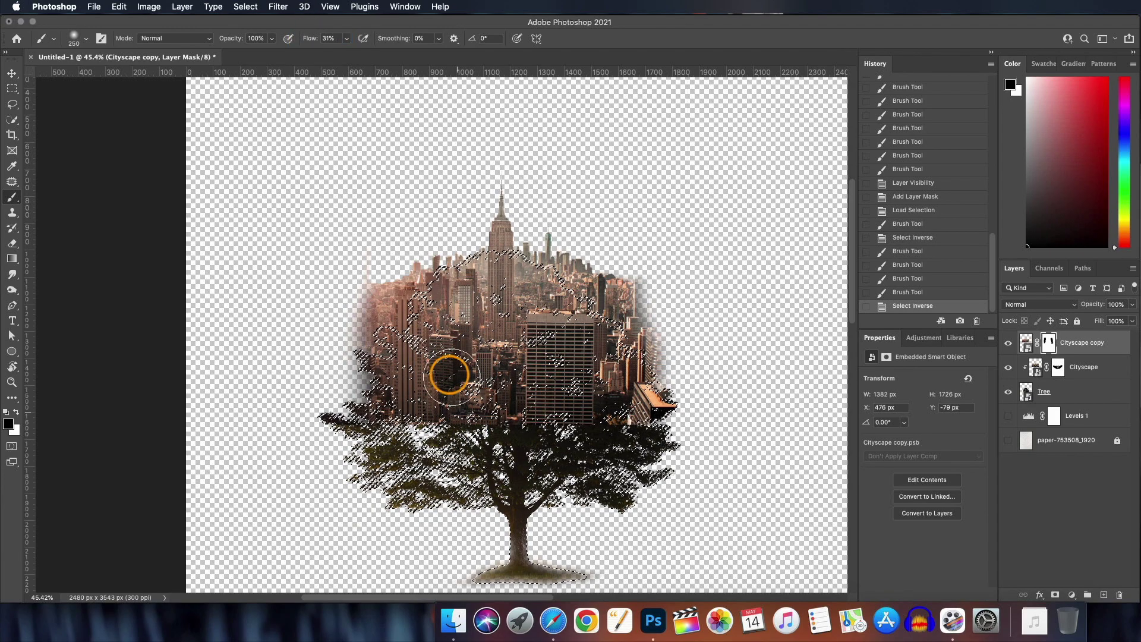
click(410, 408)
click(451, 399)
click(517, 397)
click(588, 397)
click(627, 407)
click(645, 416)
click(546, 379)
click(546, 380)
click(11, 73)
key(super+d)
key(super+minus)
key(super+minus)
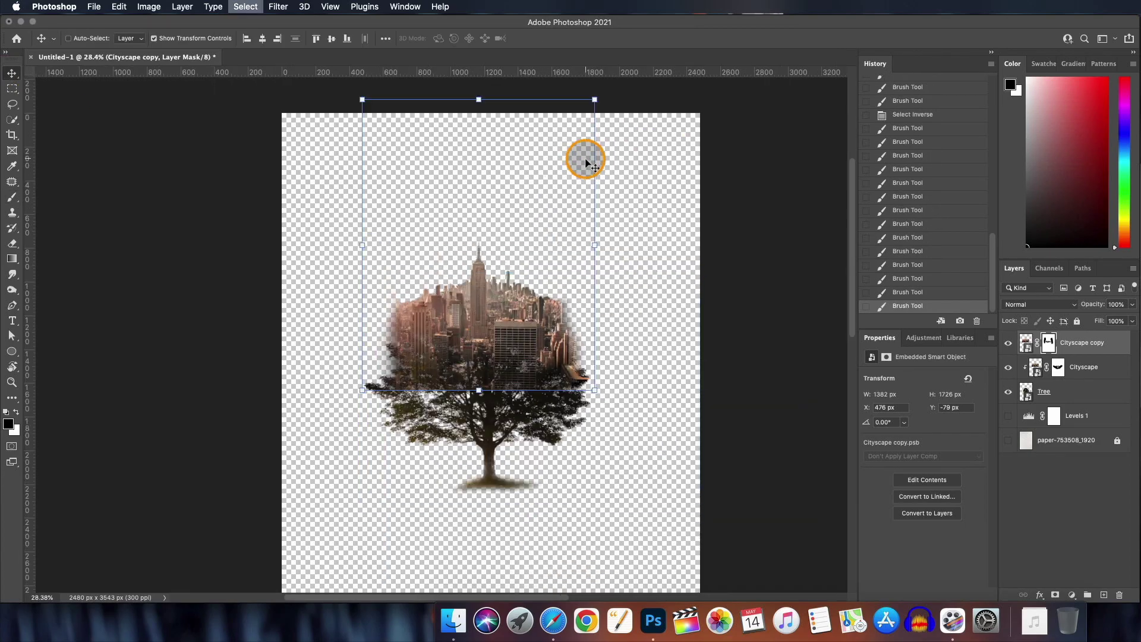
Paint white on the Cityscape copy mask to bring back buildings along the skyline's left and right sides
click(586, 182)
key(super+plus)
key(super+plus)
key(super+plus)
key(super+minus)
key(super+minus)
click(1051, 341)
click(12, 196)
key(x)
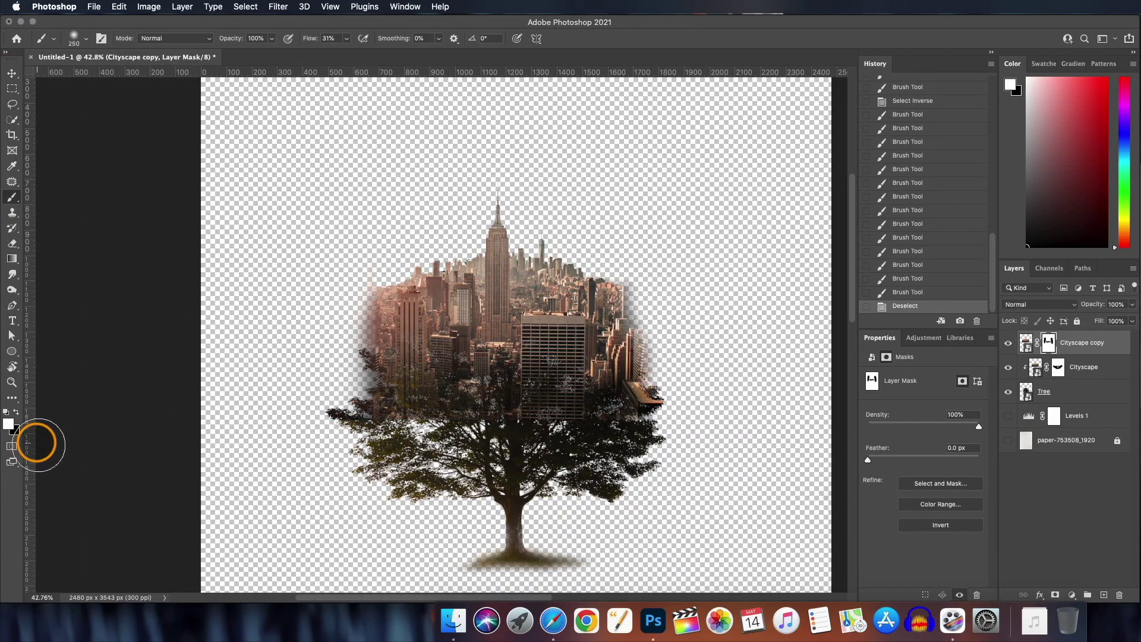
click(357, 330)
click(637, 315)
click(640, 312)
click(647, 333)
click(588, 357)
click(388, 339)
click(643, 337)
click(365, 342)
click(365, 342)
click(398, 345)
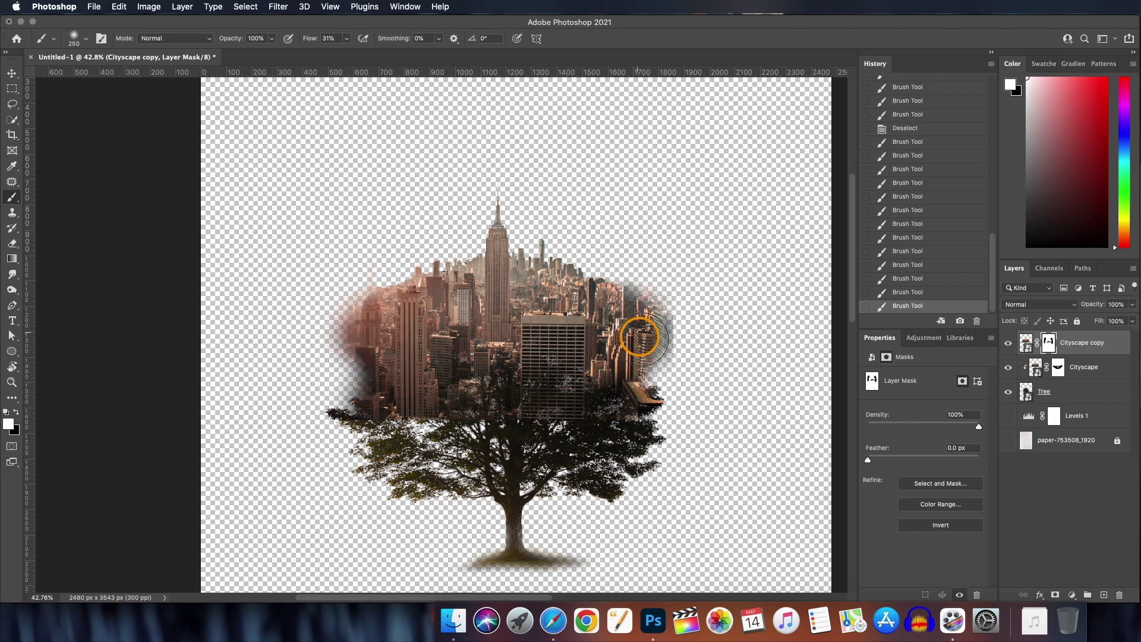
click(650, 374)
Paint black on the Cityscape copy mask to soften the outer edges of both sides of the skyline
key(x)
click(334, 338)
click(336, 400)
click(690, 360)
key(super+minus)
key(super+minus)
scroll(439, 339, up, 1)
click(12, 72)
click(662, 382)
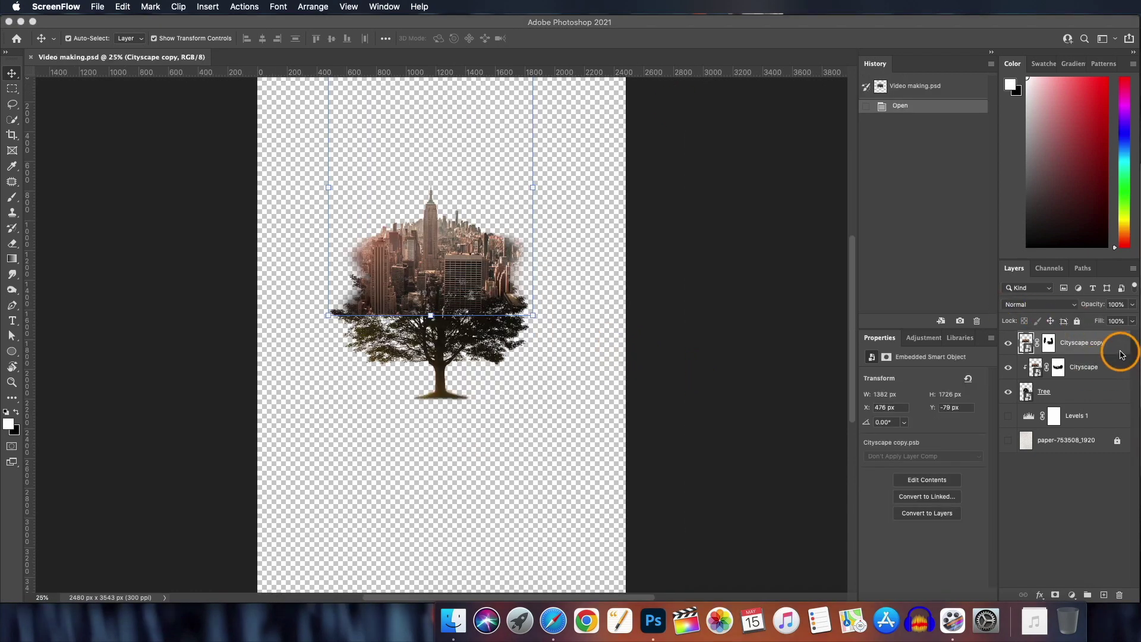
click(684, 441)
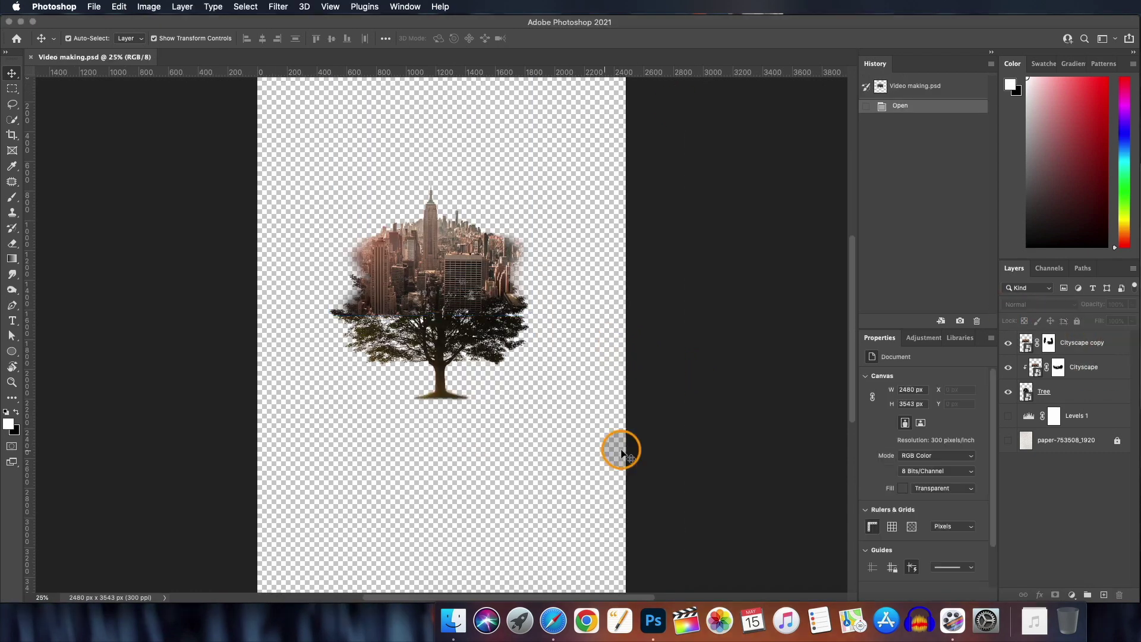
Group the Cityscape copy, Cityscape and Tree layers and name the group Composit
click(1113, 345)
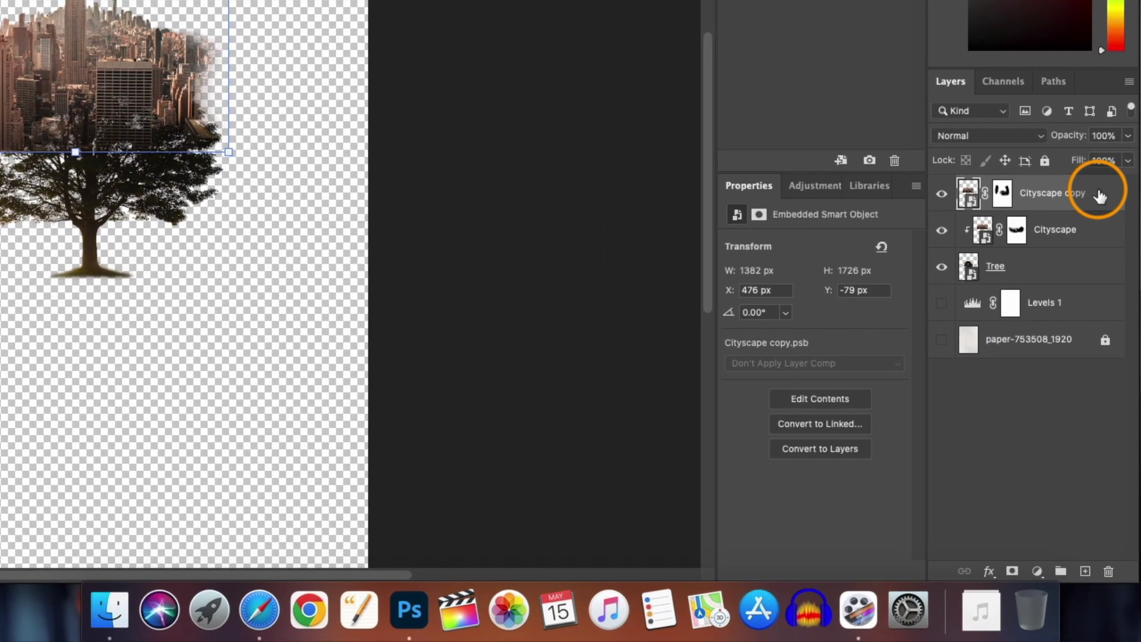
shift+click(1060, 264)
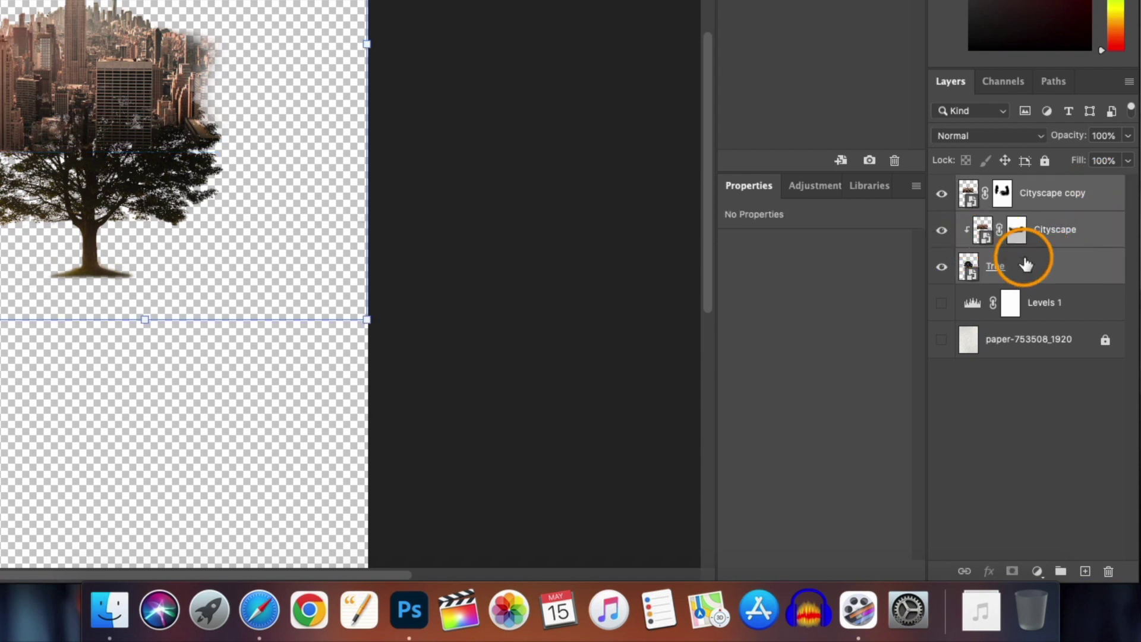
key(super+g)
double_click(1008, 184)
text(Composit)
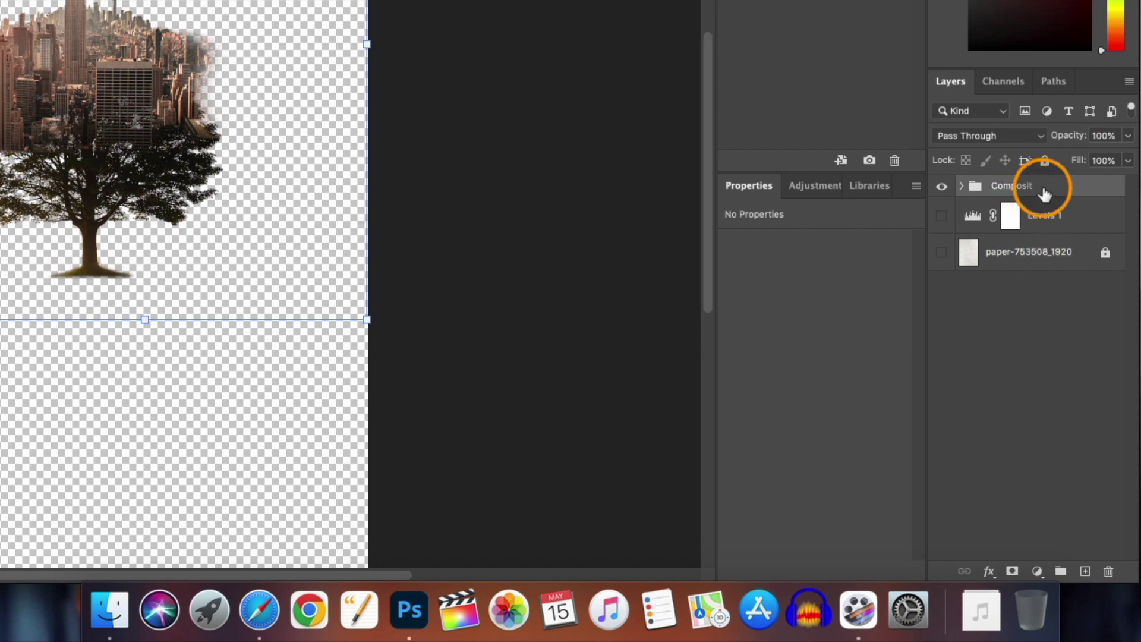
Duplicate the Composit group, hide the original and convert the copy to a smart object
key(super+j)
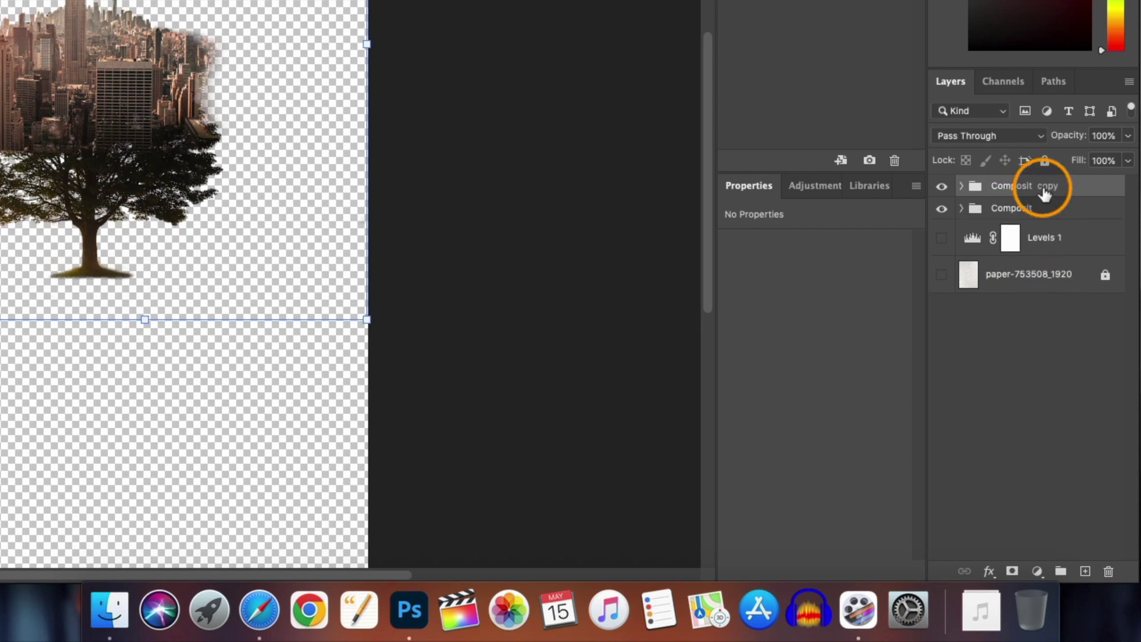
click(942, 209)
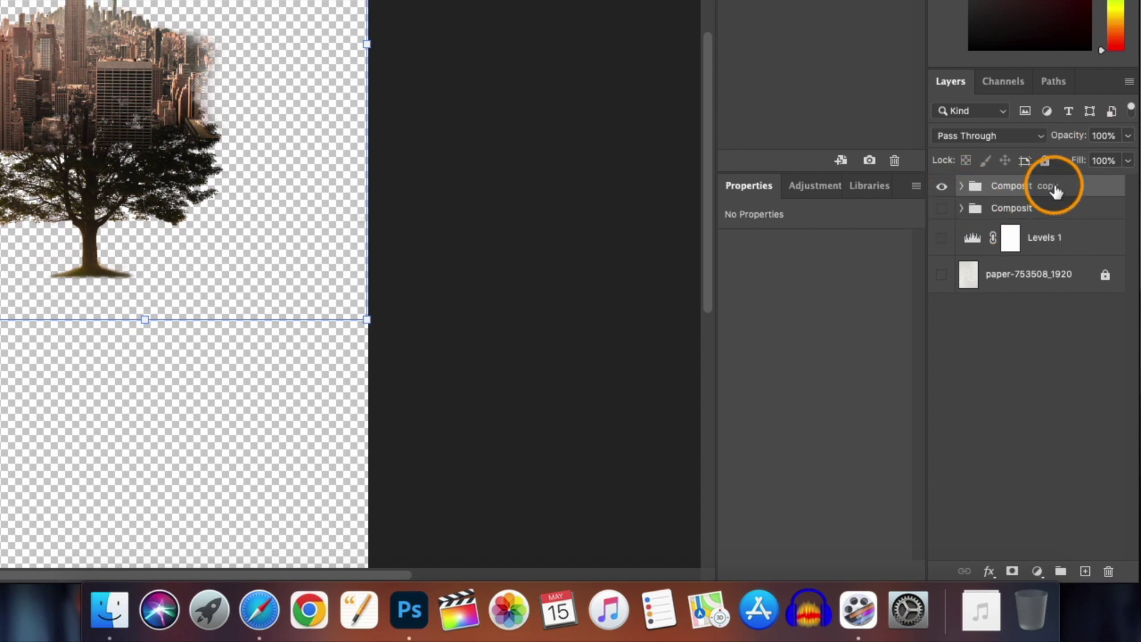
right_click(1037, 190)
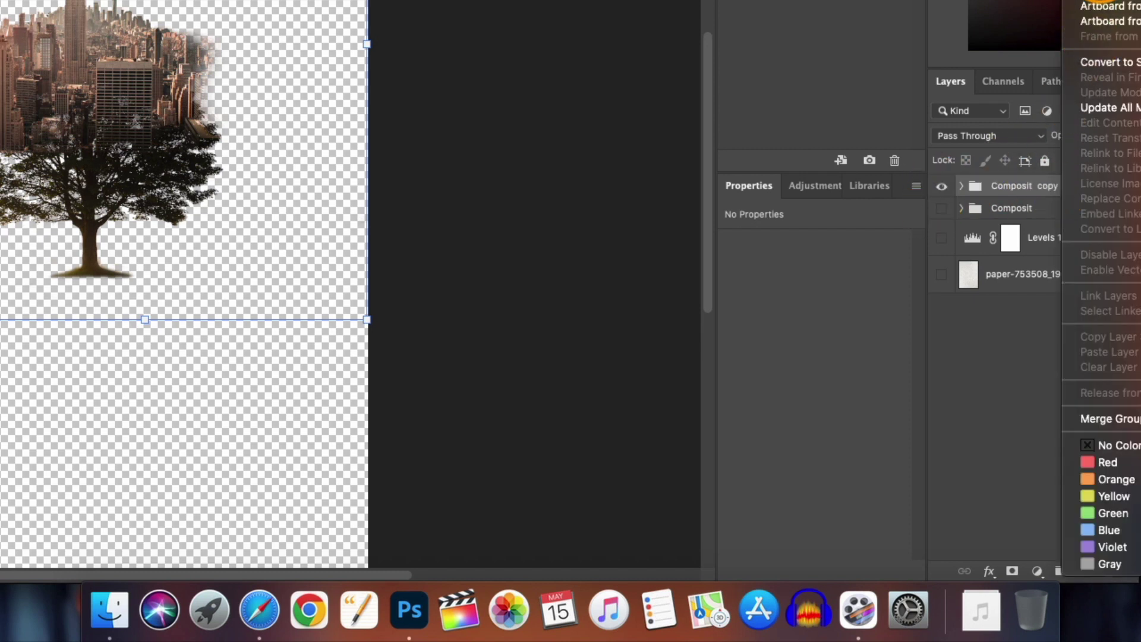
click(1097, 61)
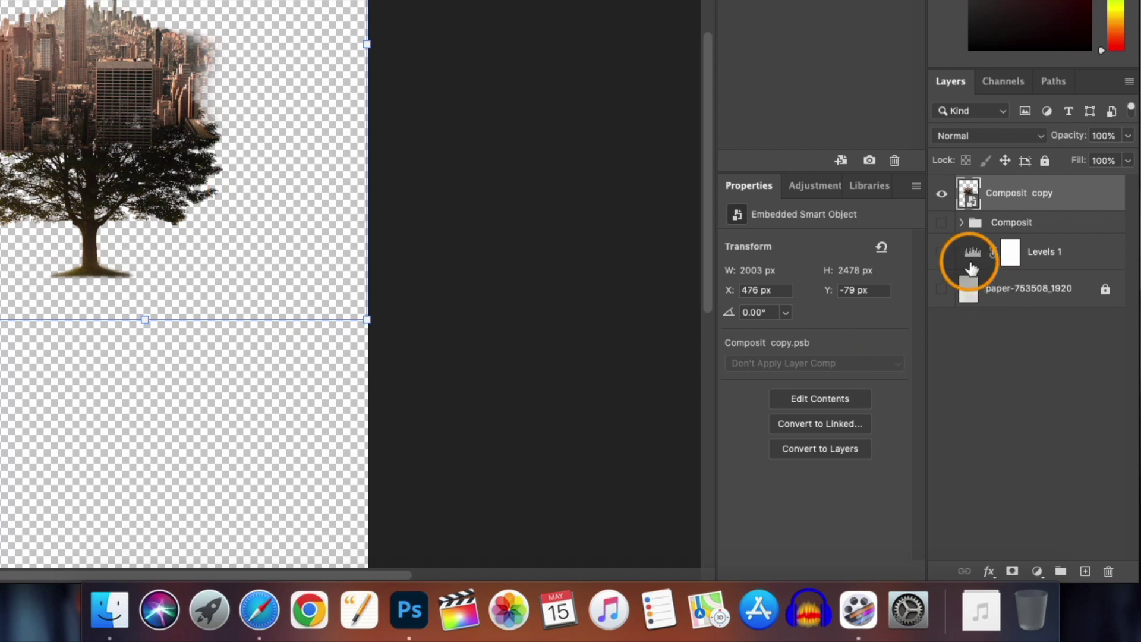
Show the Levels 1 adjustment and the paper background layer
click(942, 253)
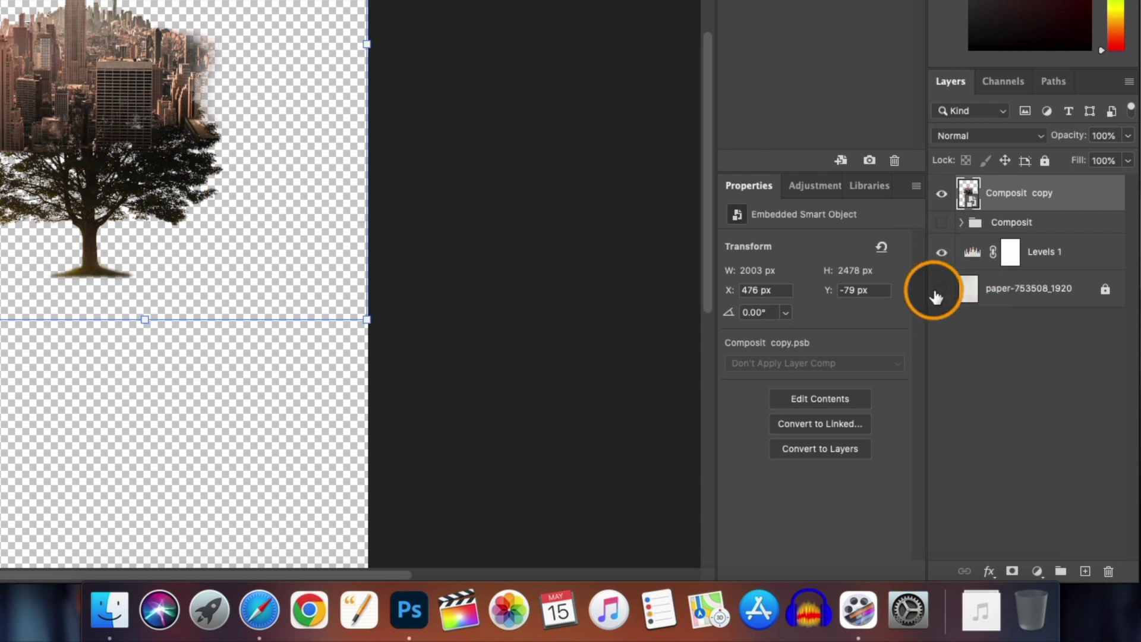
click(937, 290)
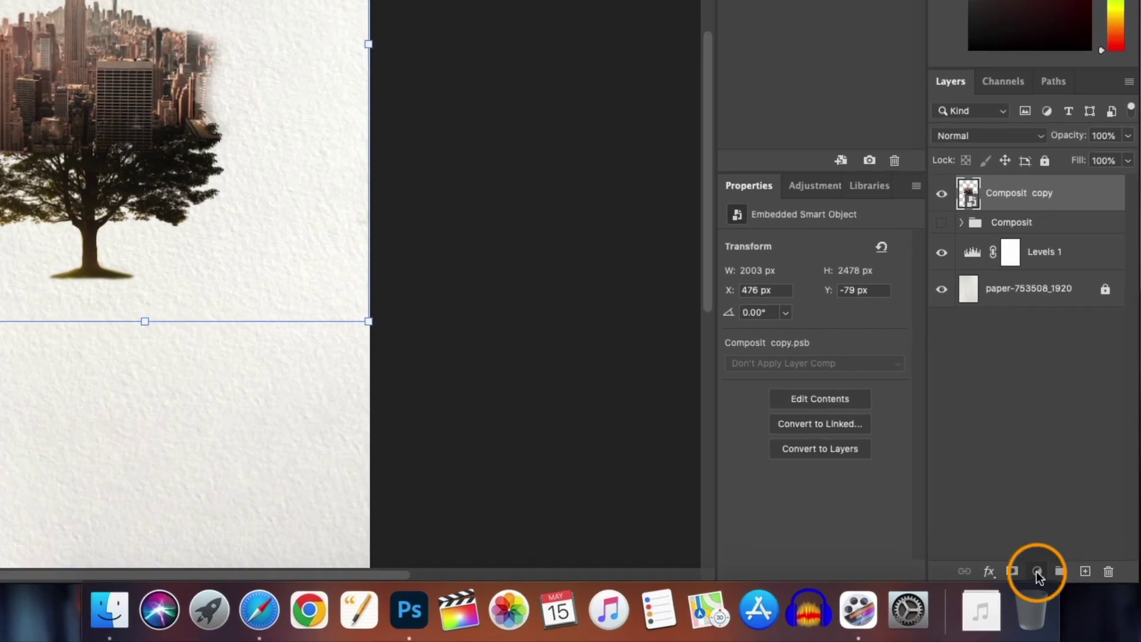
Add a Hue/Saturation adjustment clipped to Composit copy, with saturation -100 and lightness -14
click(1036, 572)
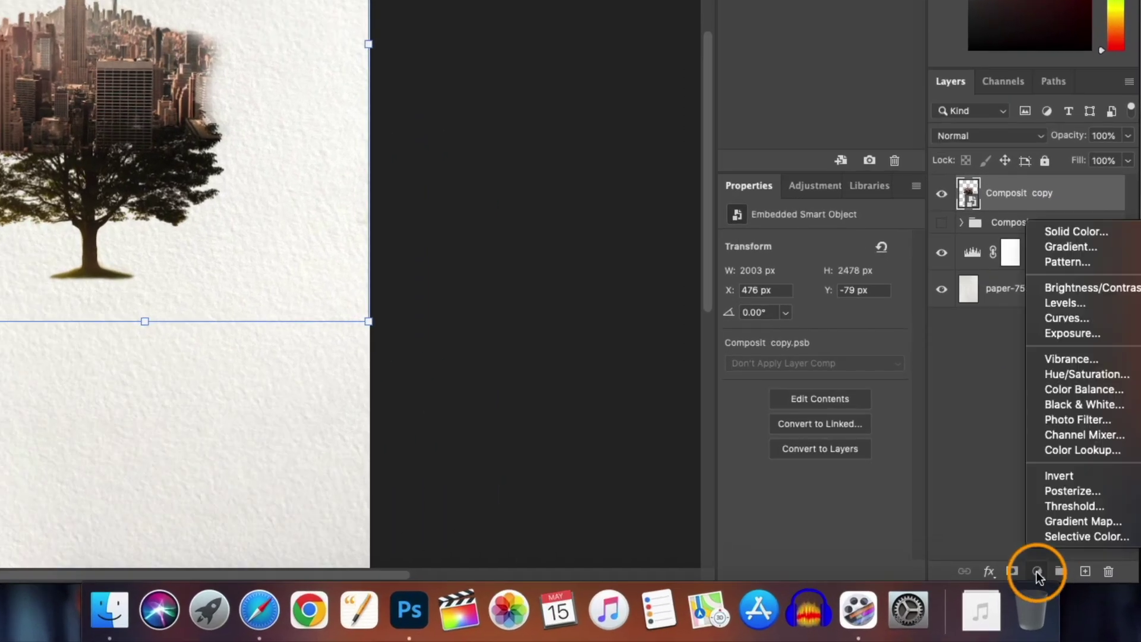
click(1067, 374)
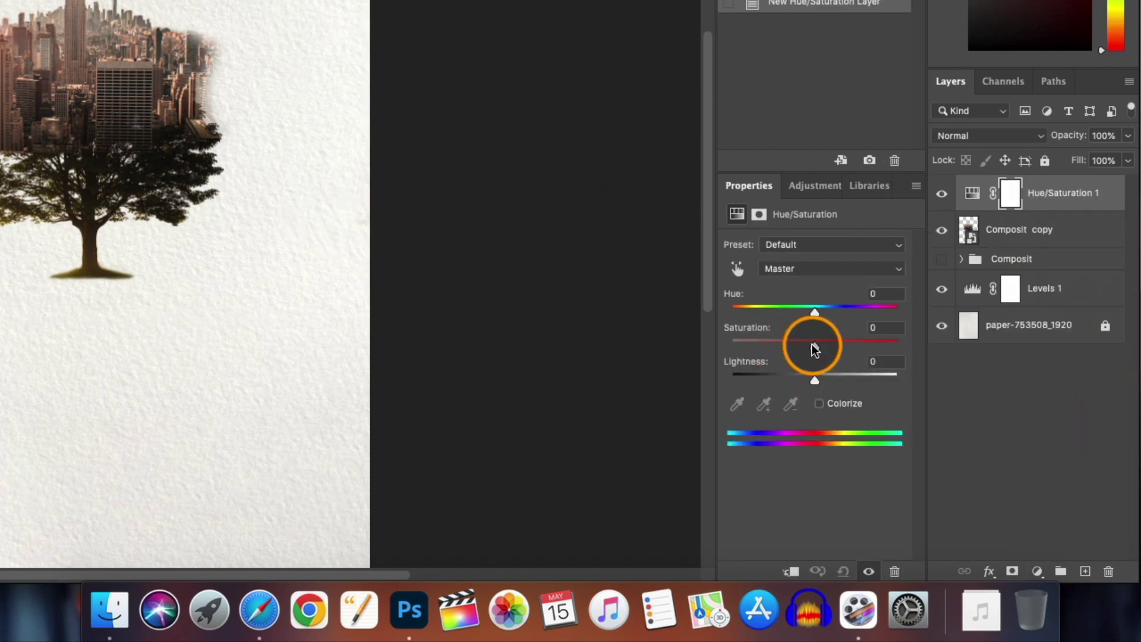
drag(812, 347, 725, 345)
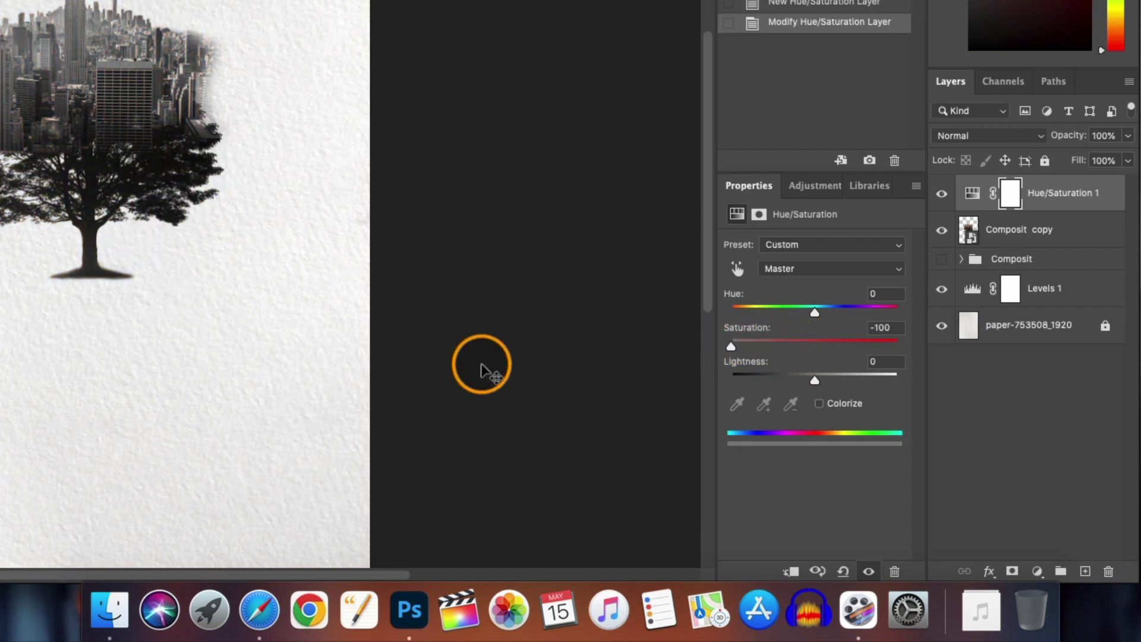
drag(814, 380, 798, 376)
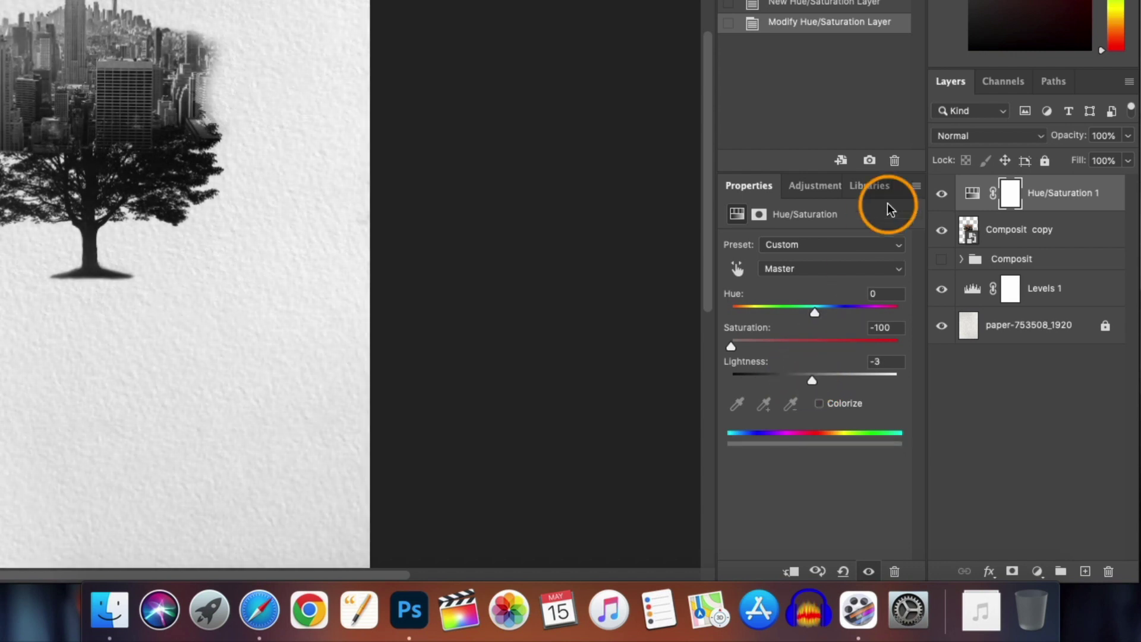
alt+click(972, 209)
drag(806, 379, 801, 379)
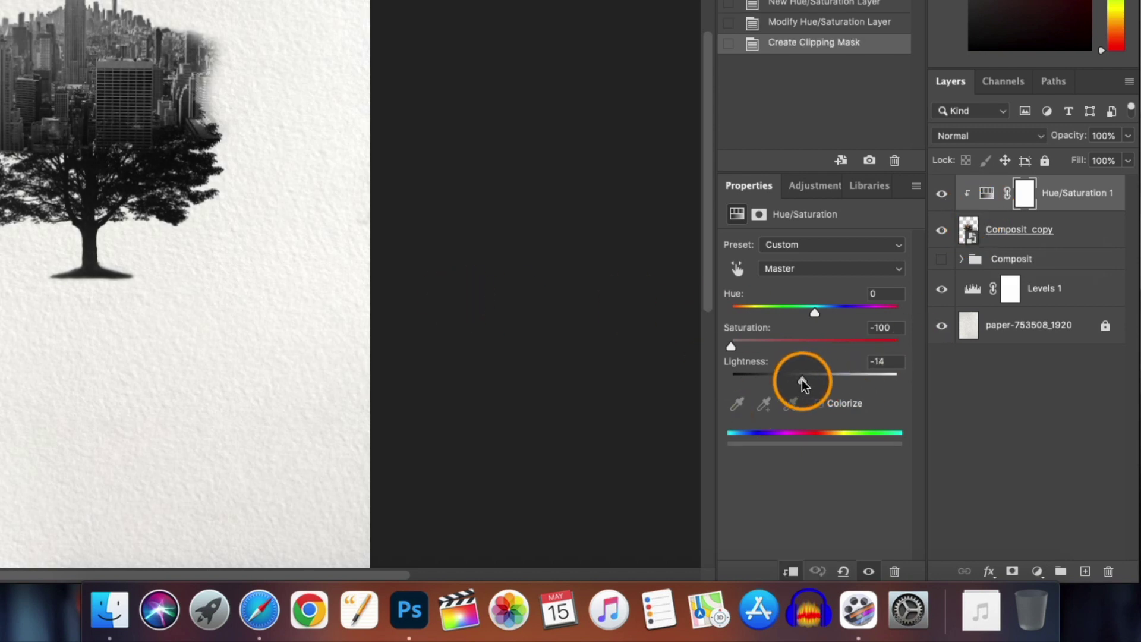
Add a Levels adjustment layer above Hue/Saturation 1 and clip it to the Composit copy layer
click(1037, 572)
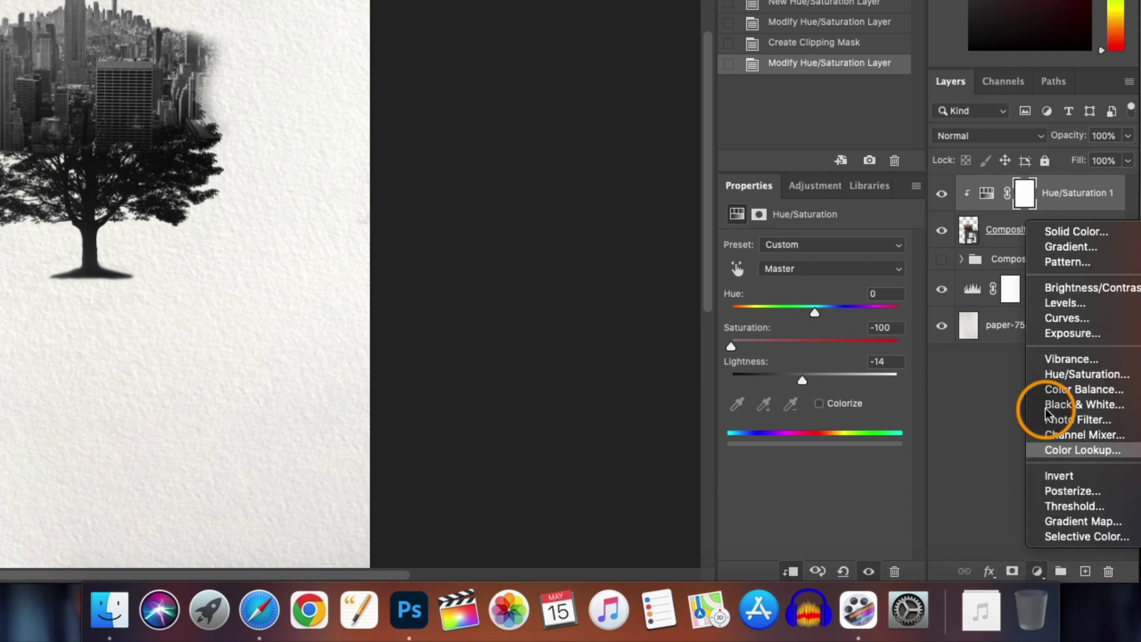
click(1058, 305)
alt+click(975, 212)
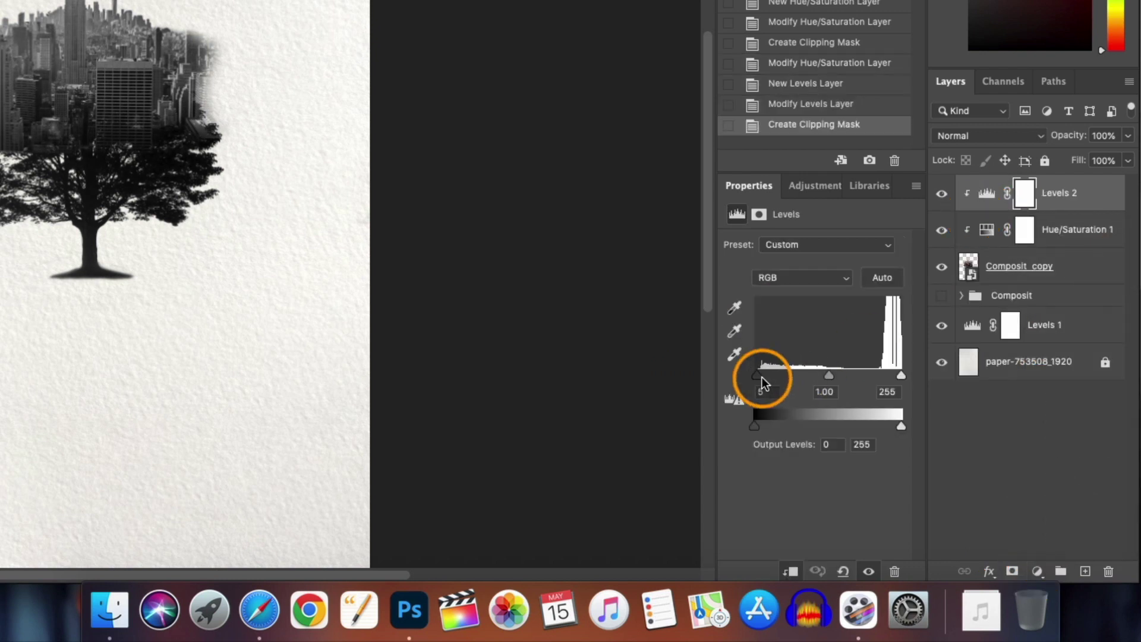
Set the Levels 2 input shadows to 15 and highlights to 221 to strengthen the composite's contrast
drag(758, 375, 767, 376)
drag(900, 375, 884, 375)
scroll(143, 128, up, 3)
scroll(142, 128, up, 4)
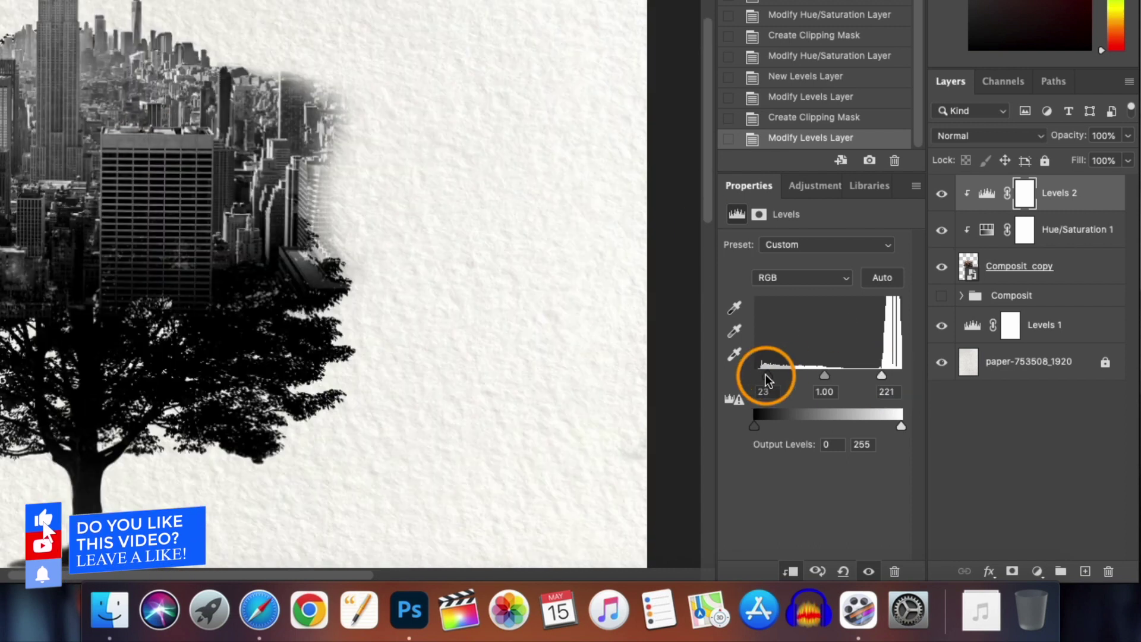
Fine-tune the Hue/Saturation 1 adjustment and set the Levels 2 midtones to 0.92 and highlights to 198
click(977, 225)
click(812, 375)
click(989, 189)
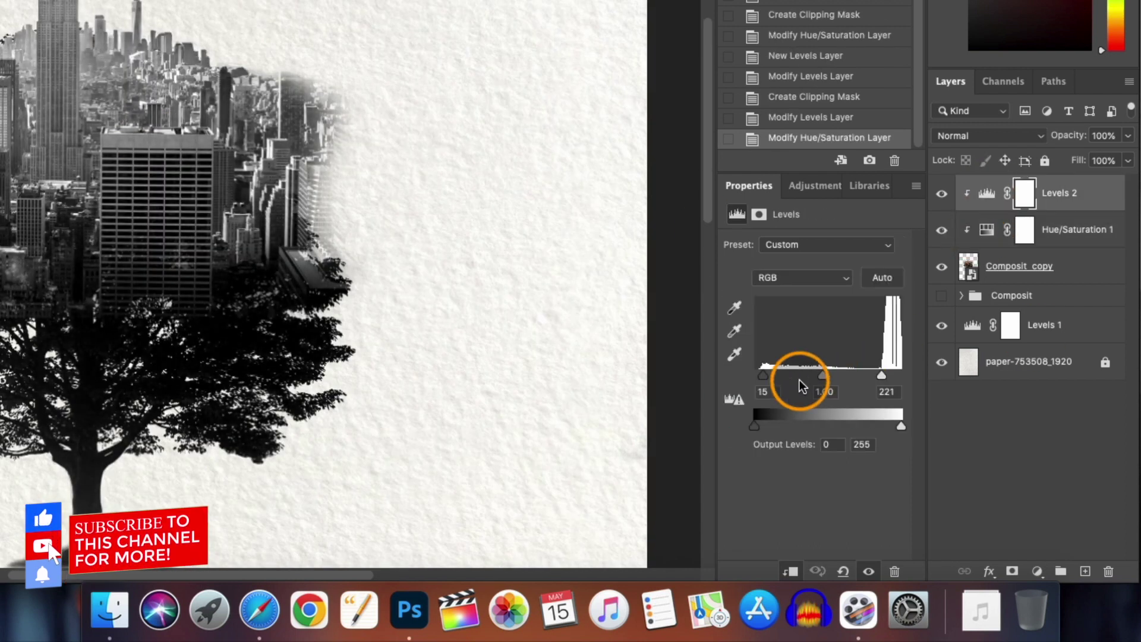
drag(824, 375, 763, 376)
drag(882, 376, 868, 376)
scroll(392, 278, down, 4)
scroll(354, 201, down, 2)
Group the Levels 2, Hue/Saturation 1 and Composit copy layers and name the group Composit Final
click(1100, 196)
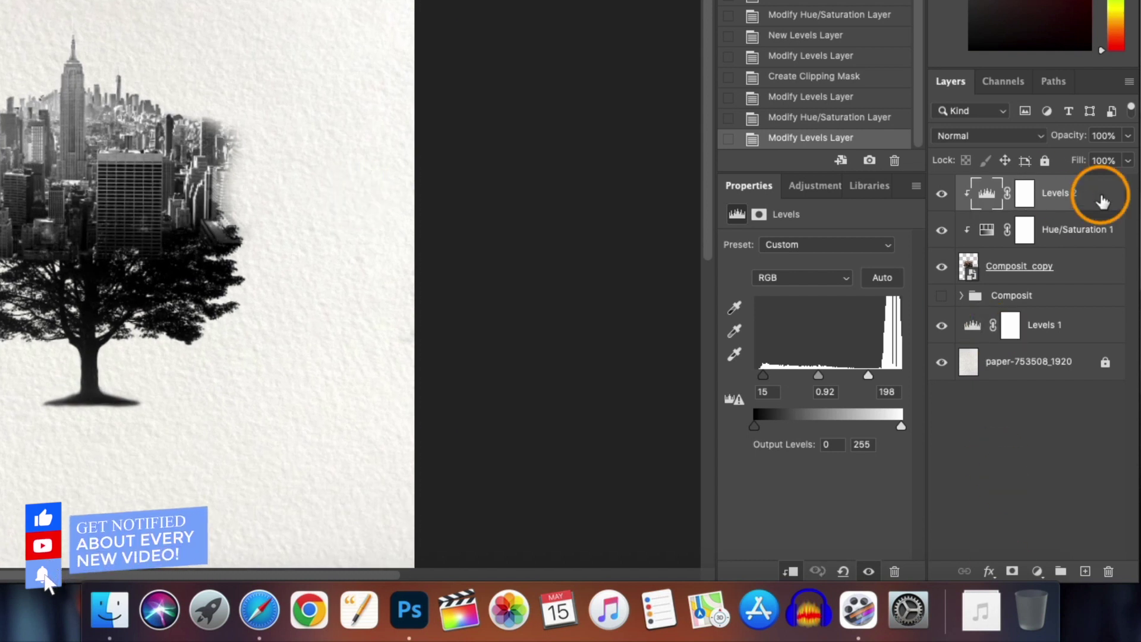
shift+click(1102, 236)
shift+click(1085, 271)
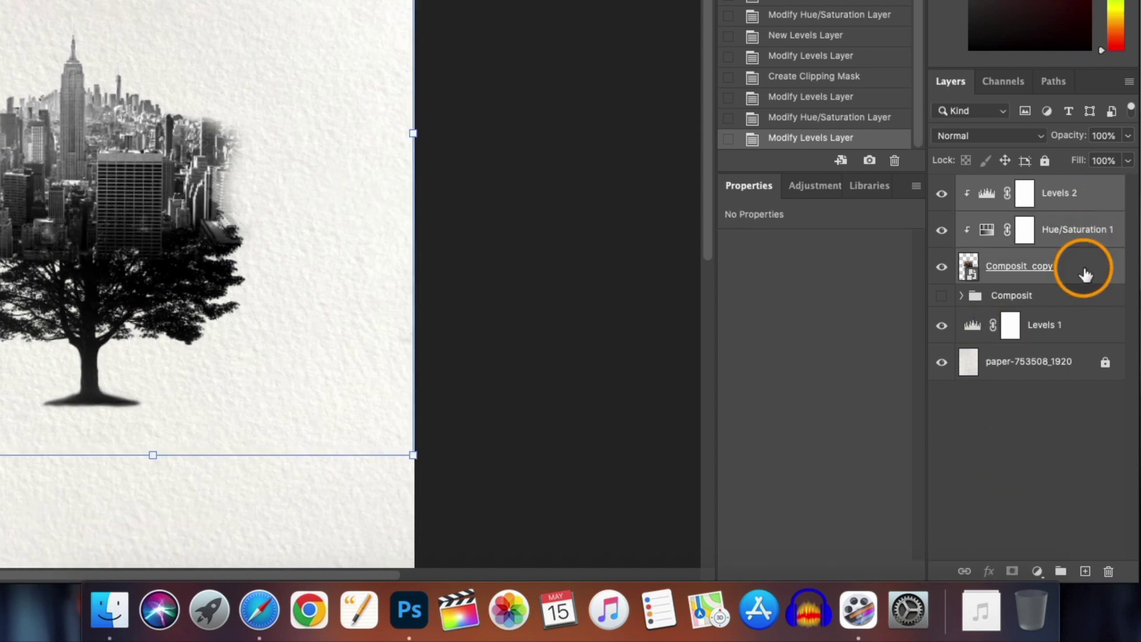
key(super+g)
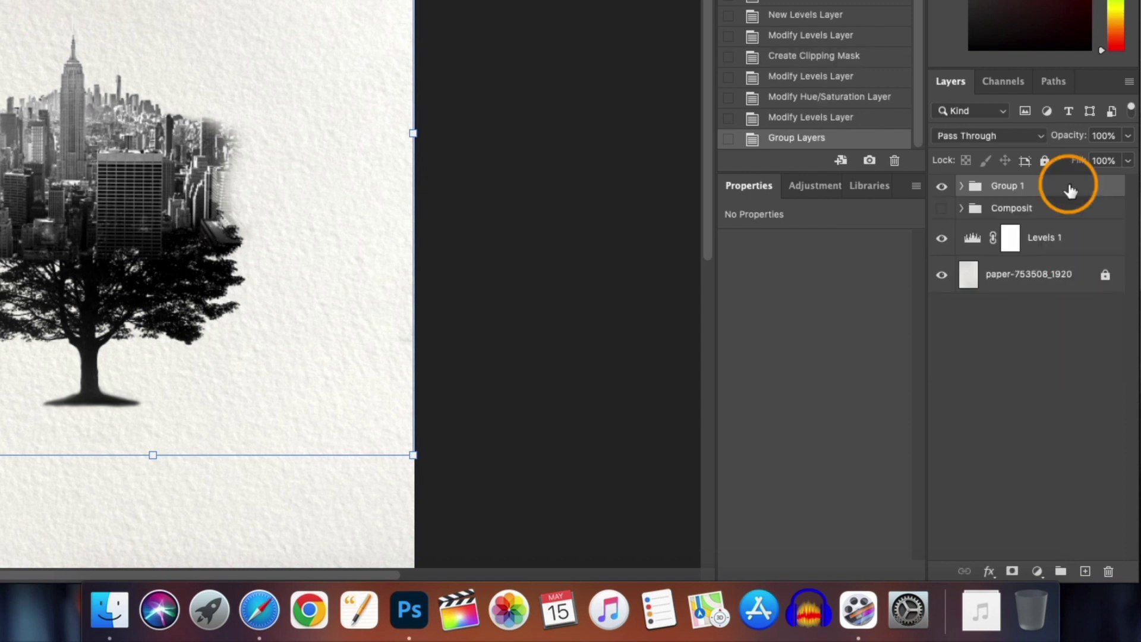
double_click(1012, 188)
text(Composit)
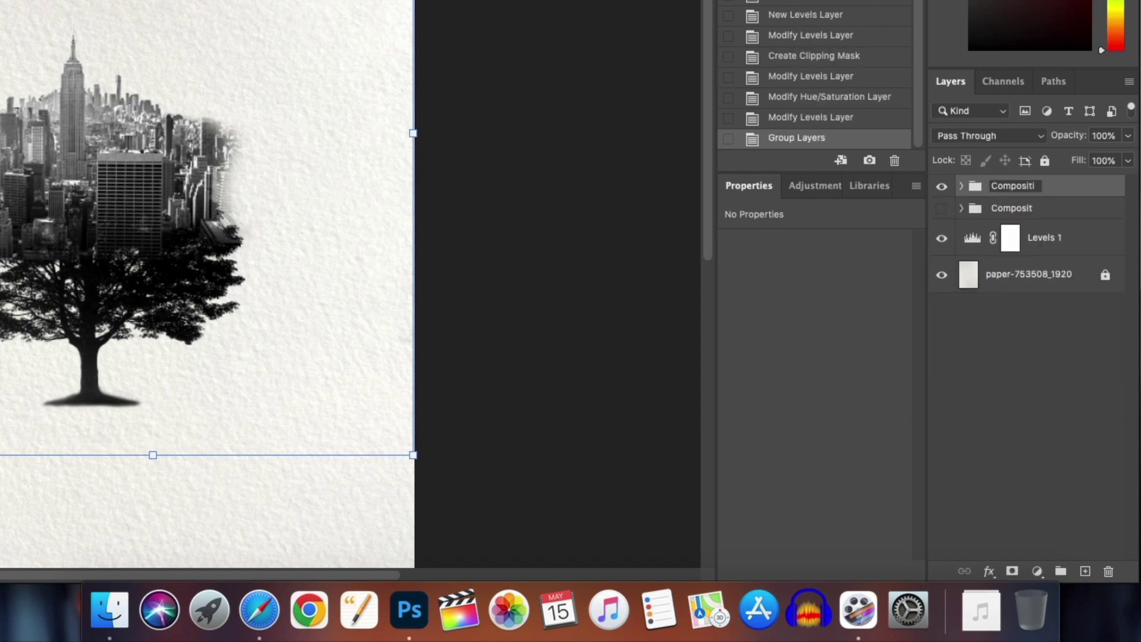
text( Final)
key(Return)
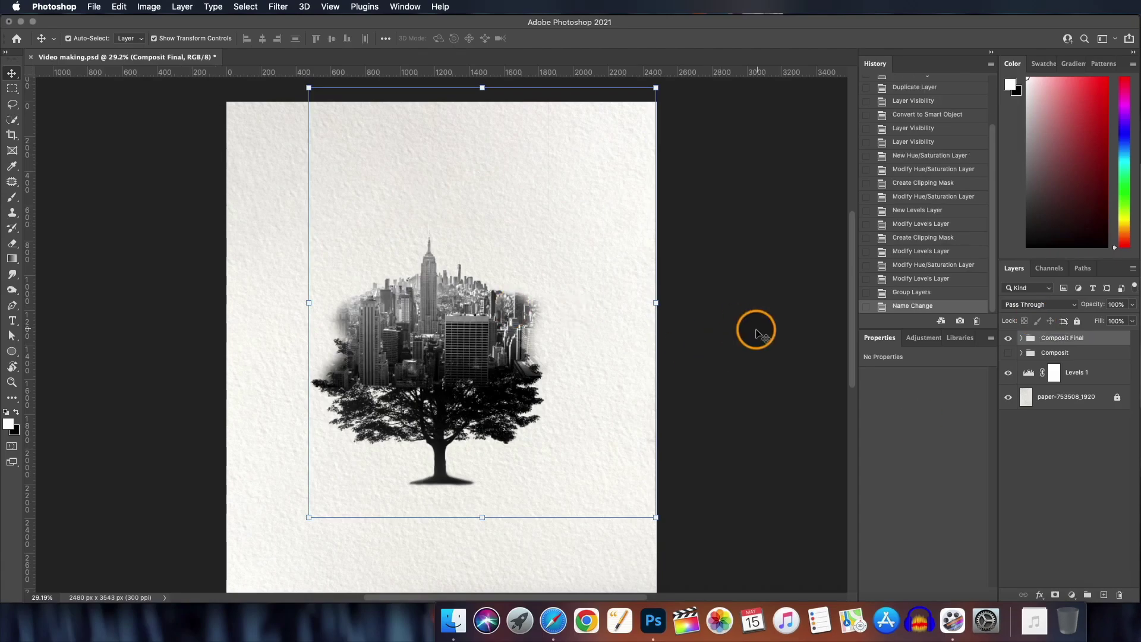
Try to erase the faint vertical line above the skyline directly on the Composit Final group
scroll(331, 169, up, 5)
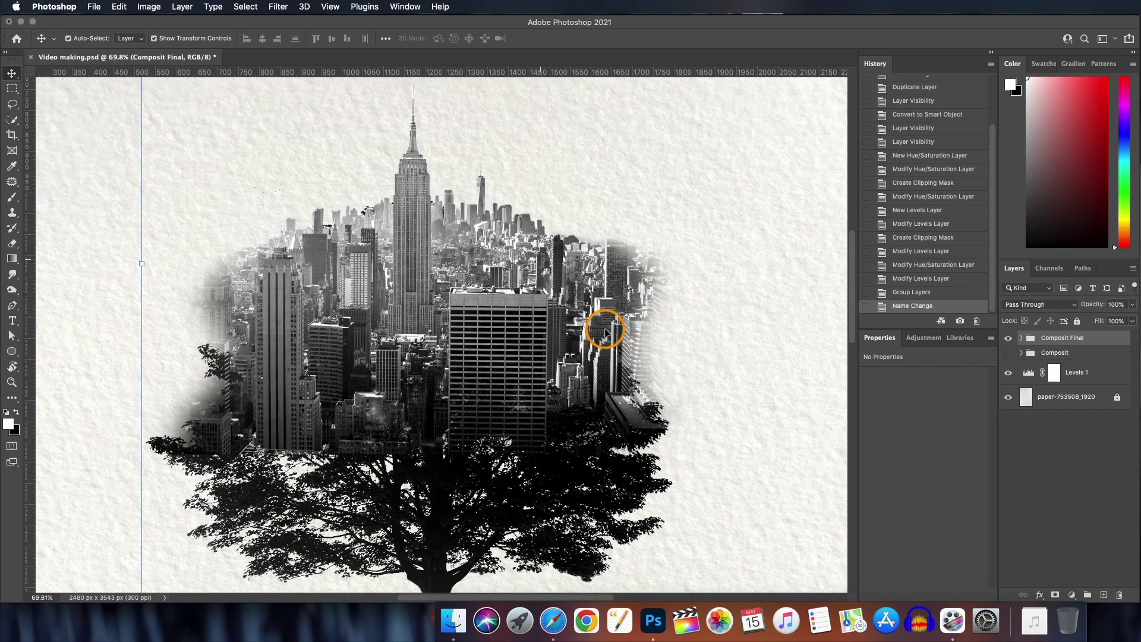
scroll(605, 330, down, 2)
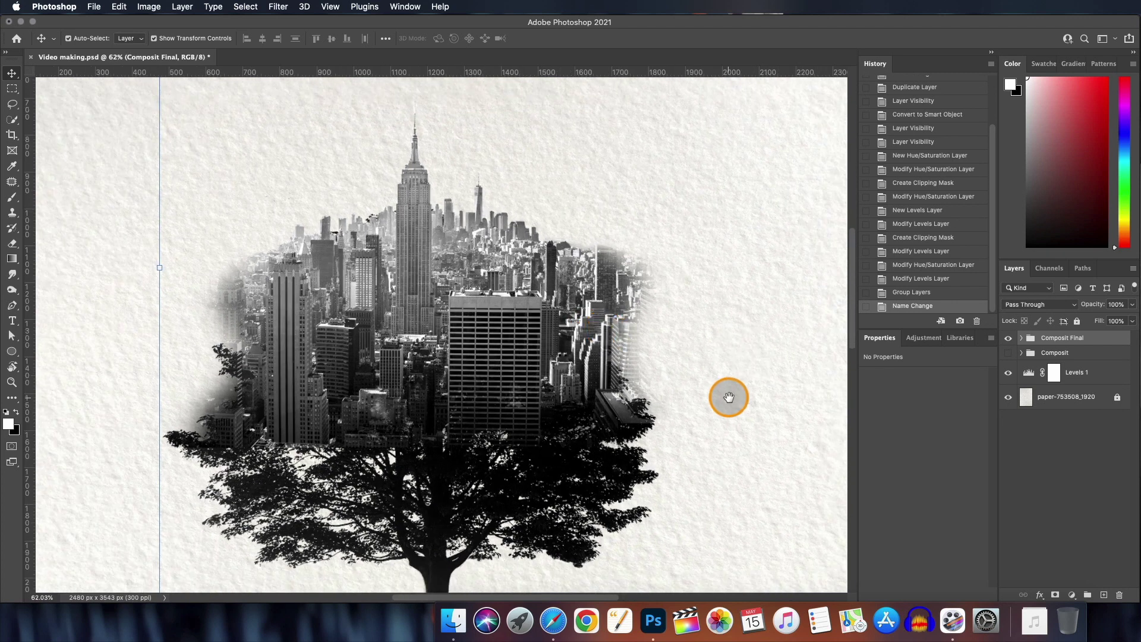
drag(736, 392, 622, 573)
drag(635, 325, 754, 425)
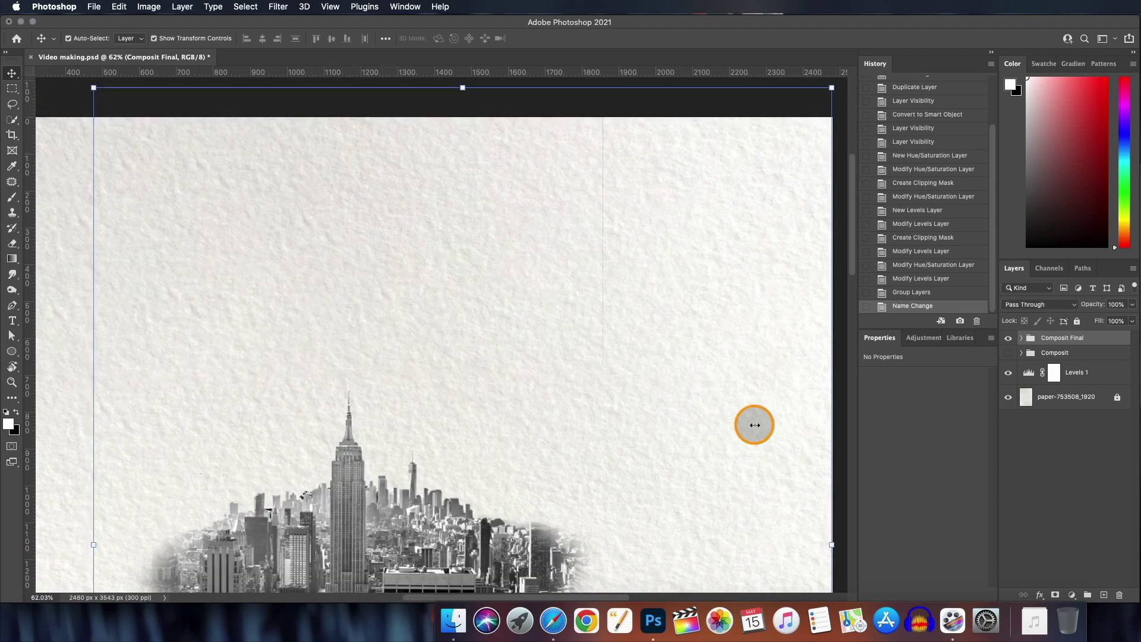
click(11, 243)
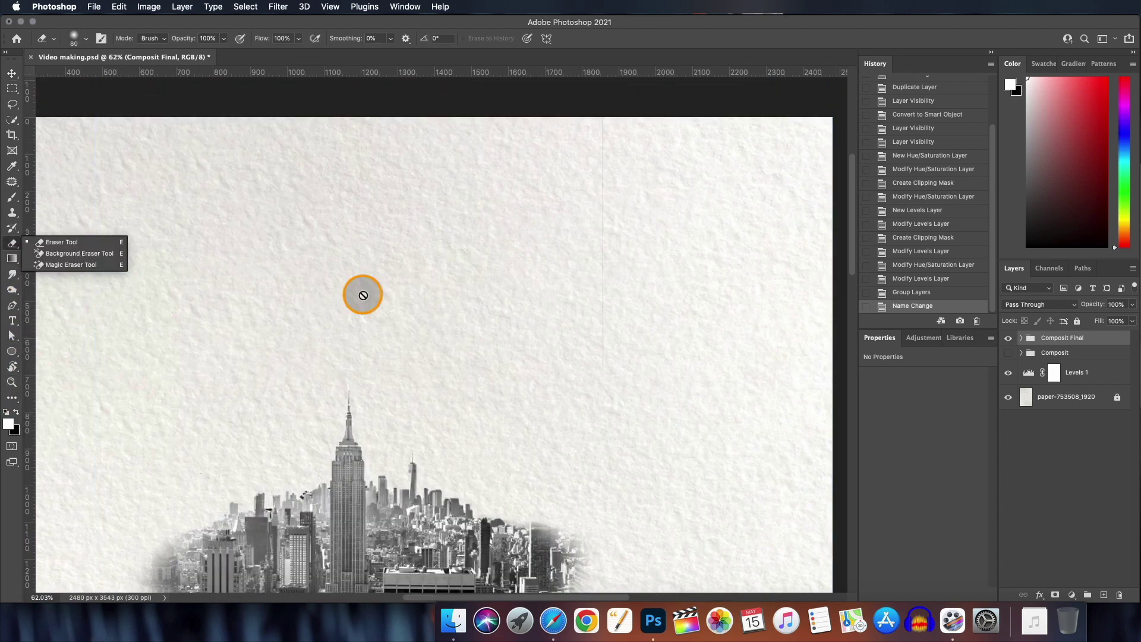
click(1102, 339)
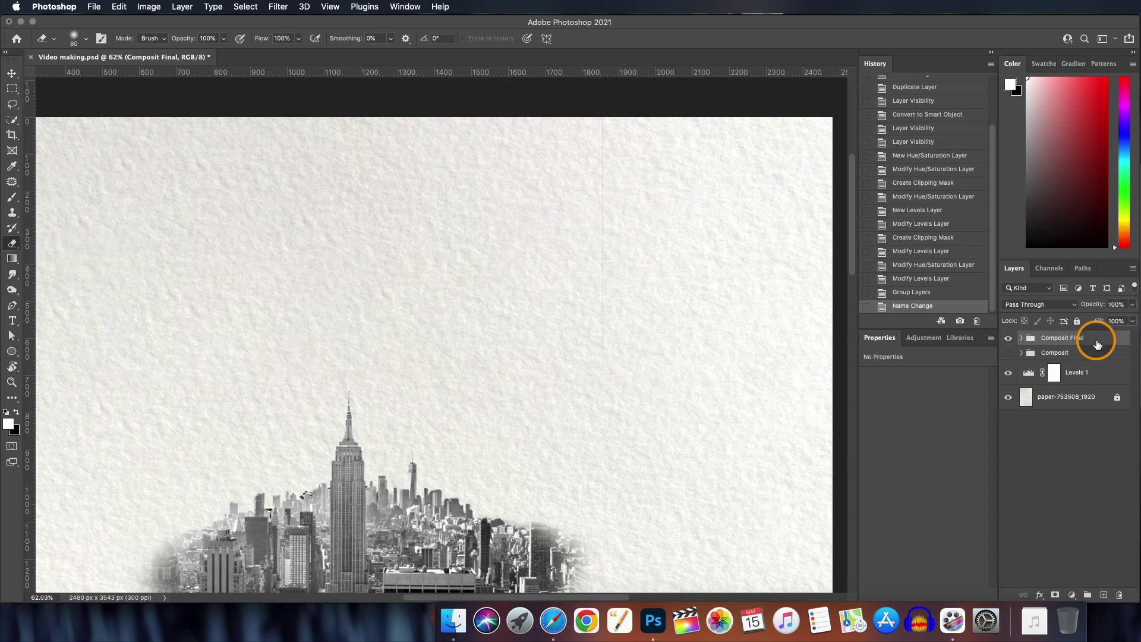
click(598, 176)
click(850, 211)
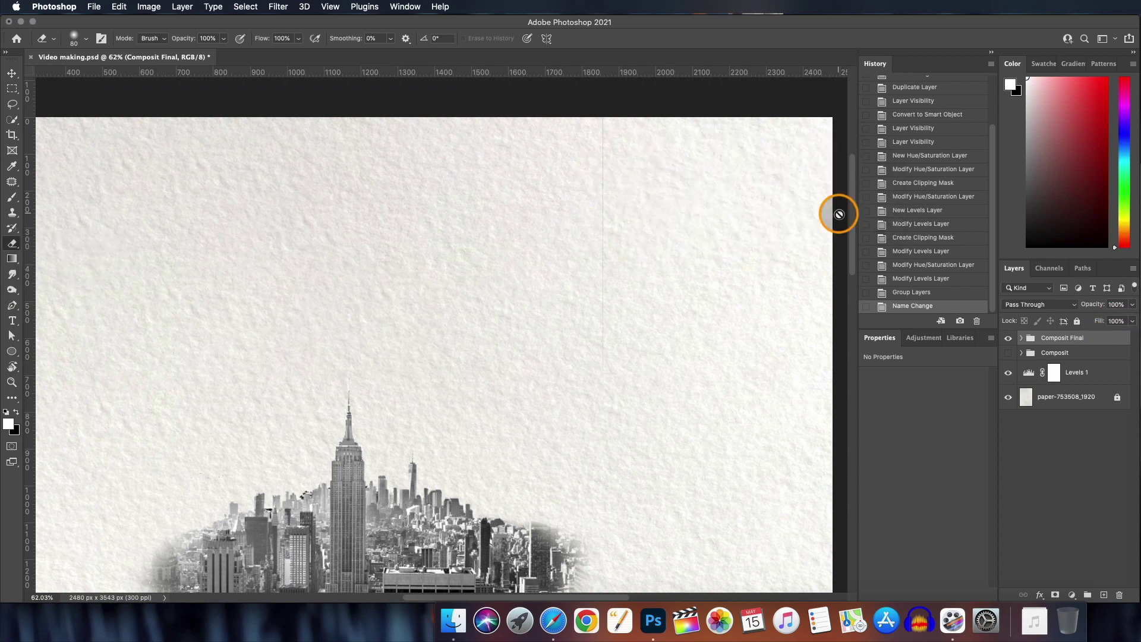
Expand the Composit Final group and try to erase the vertical line on the Composit copy smart object, declining to rasterize it
click(1021, 337)
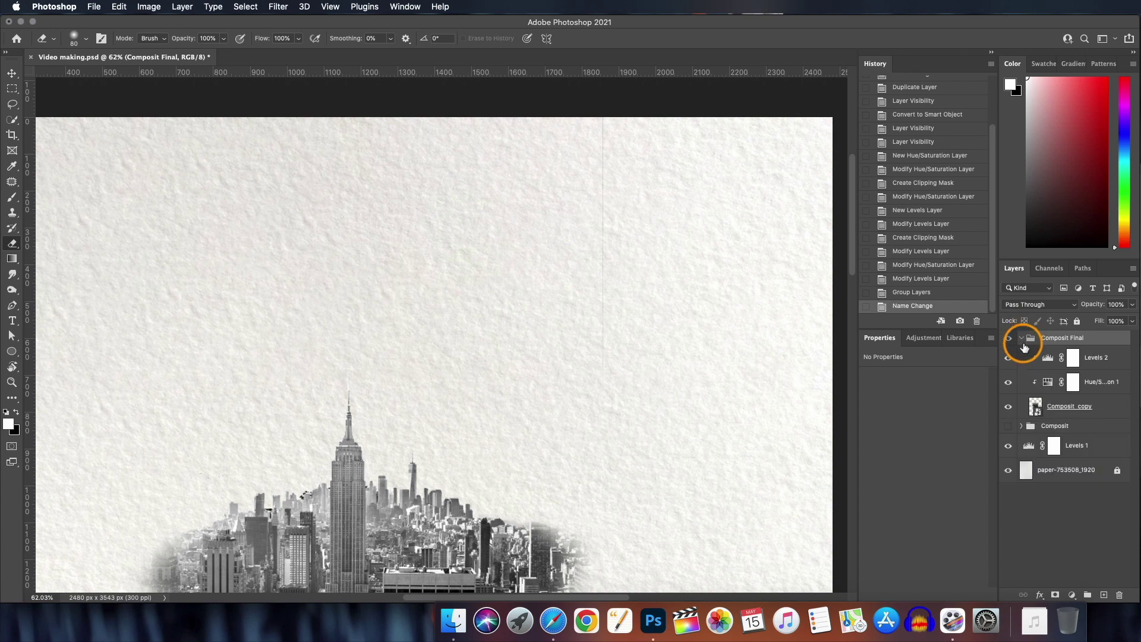
click(1064, 405)
click(603, 196)
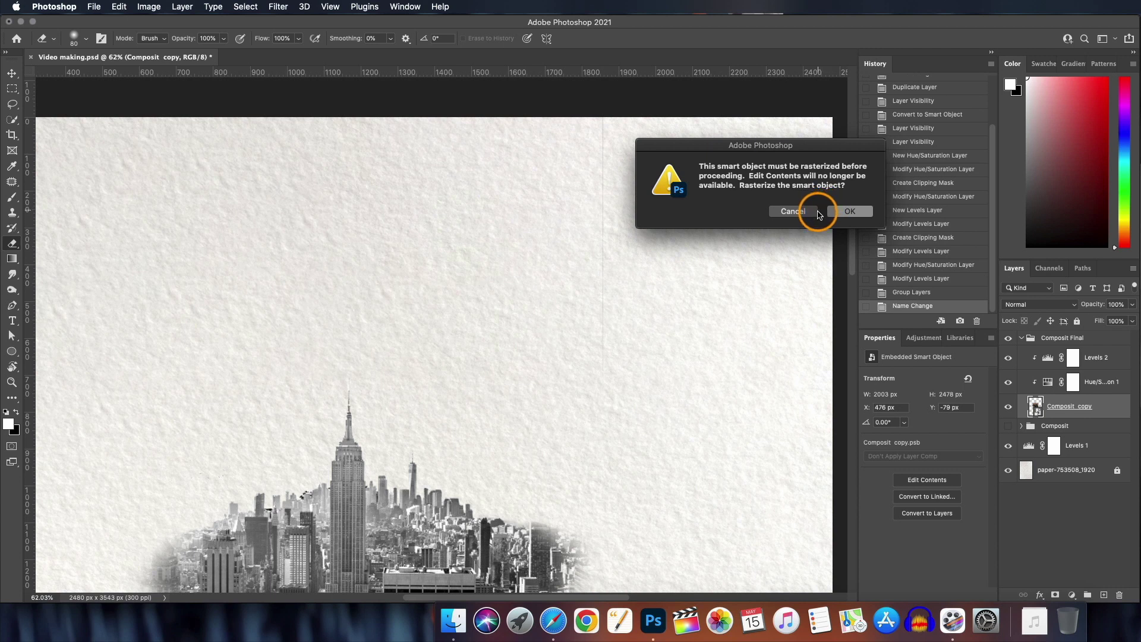
click(849, 212)
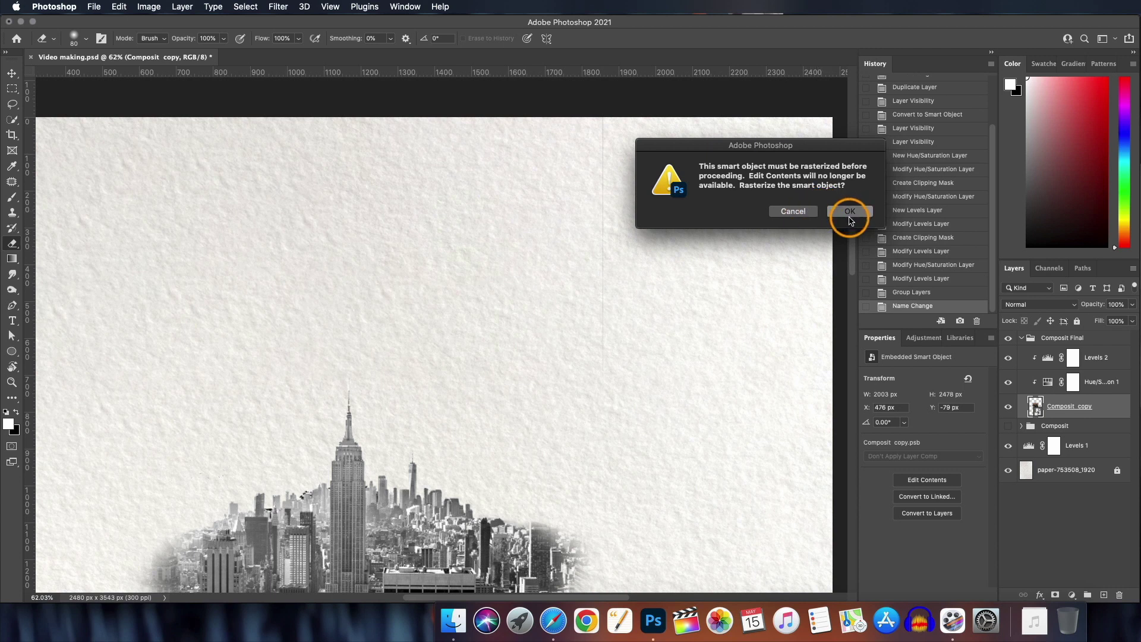
click(811, 217)
Open the contents of the Composit copy smart object and expand its layer group
scroll(556, 323, down, 3)
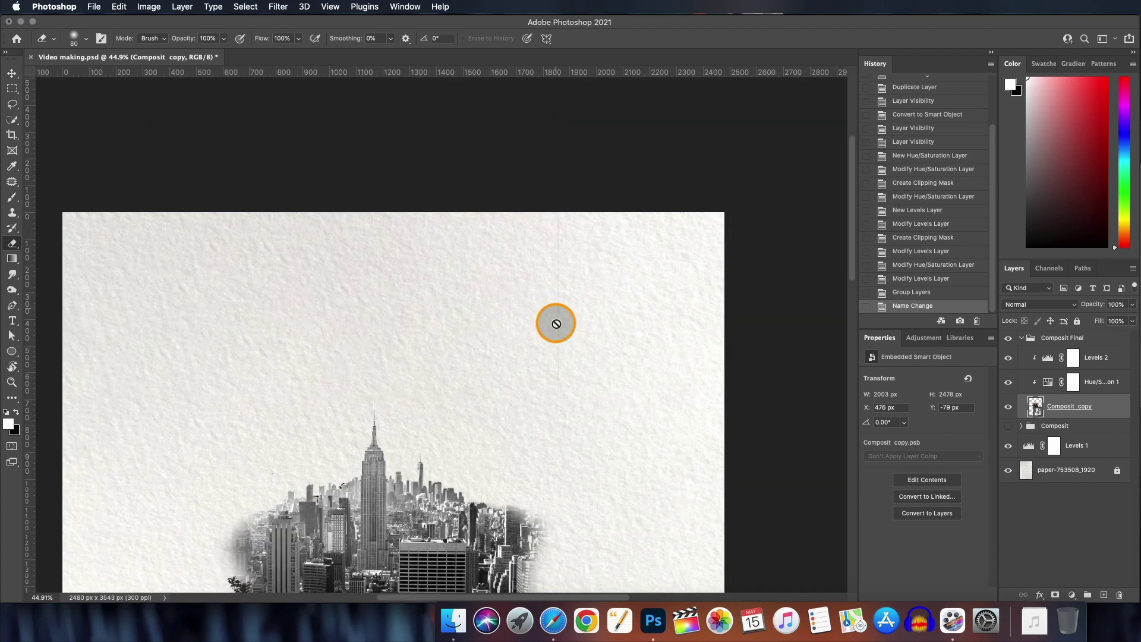
double_click(1035, 406)
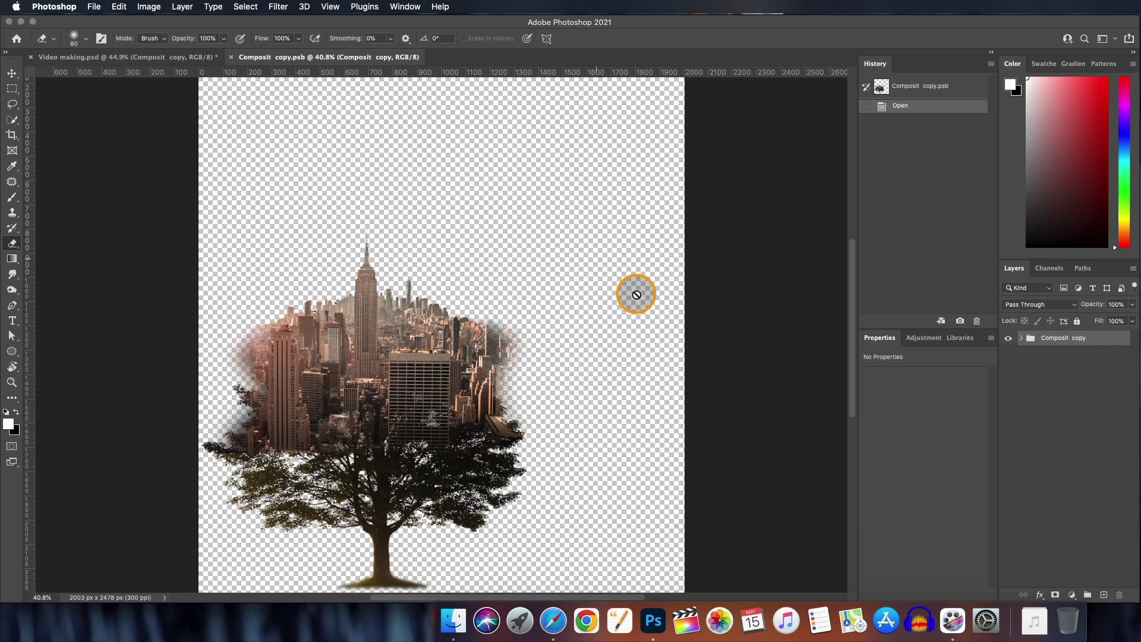
click(1021, 338)
scroll(614, 307, up, 5)
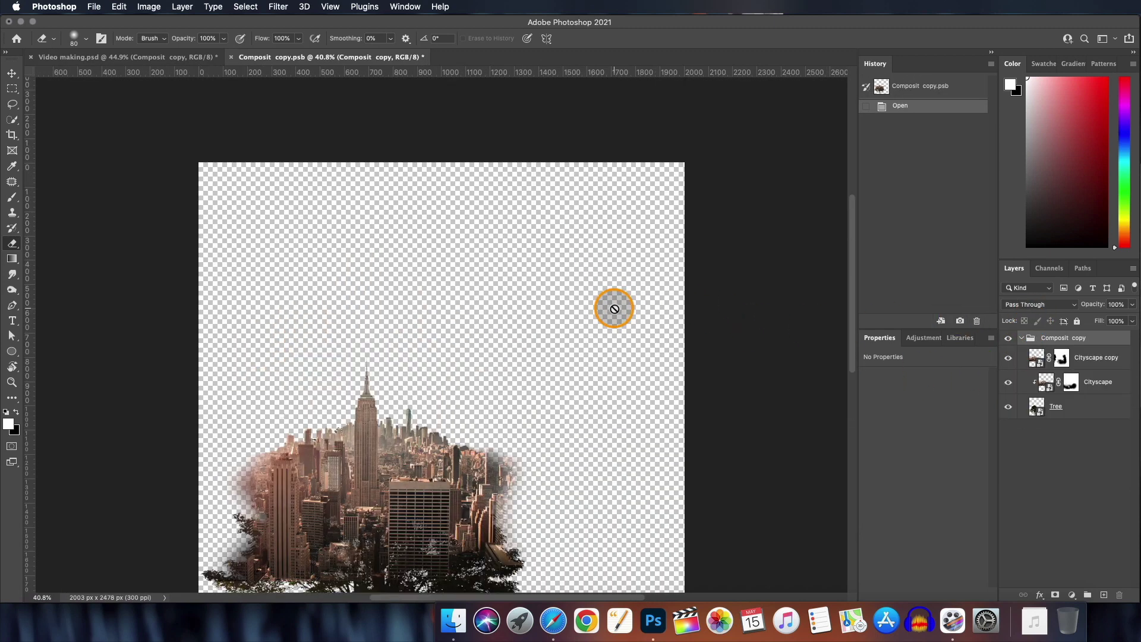
scroll(614, 308, up, 1)
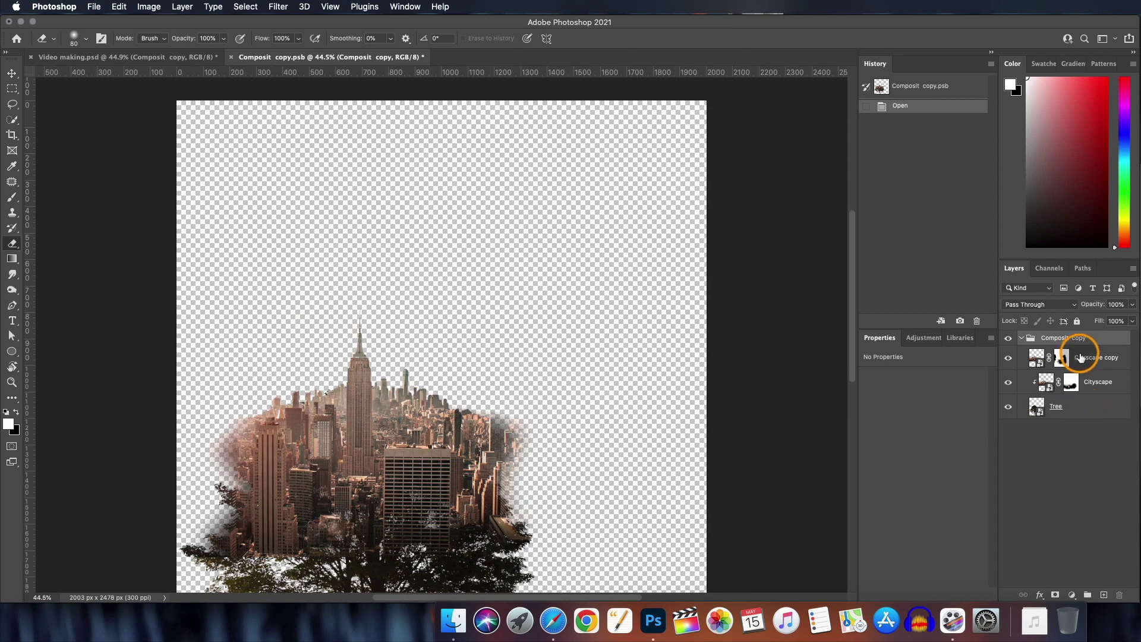
Add a white solid color fill layer and move it below the Tree layer
click(1064, 407)
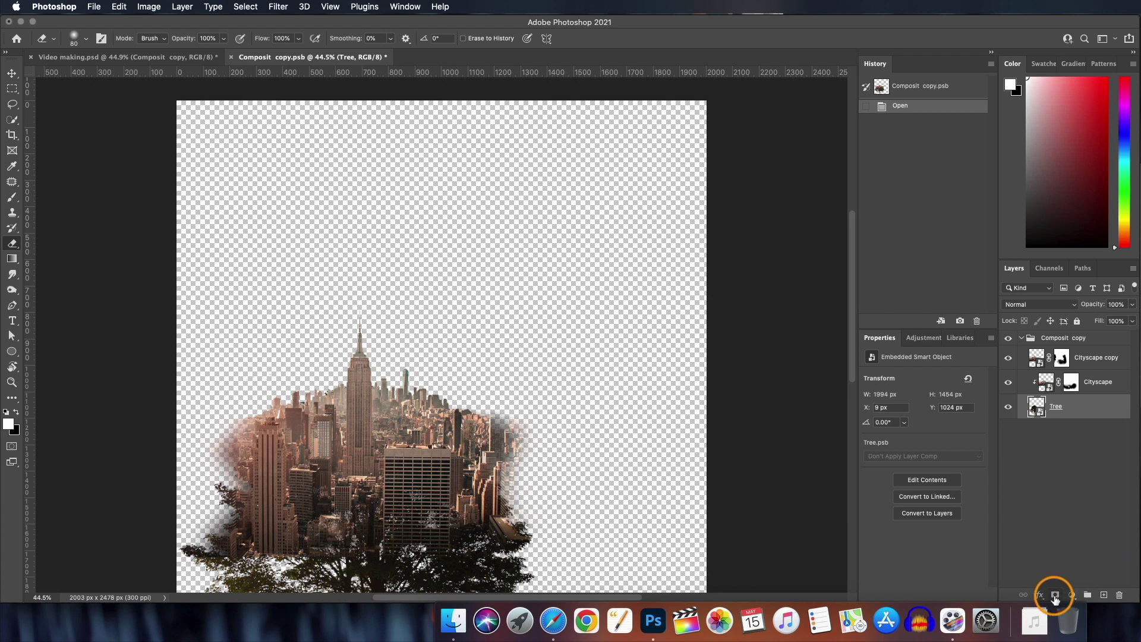
click(1072, 595)
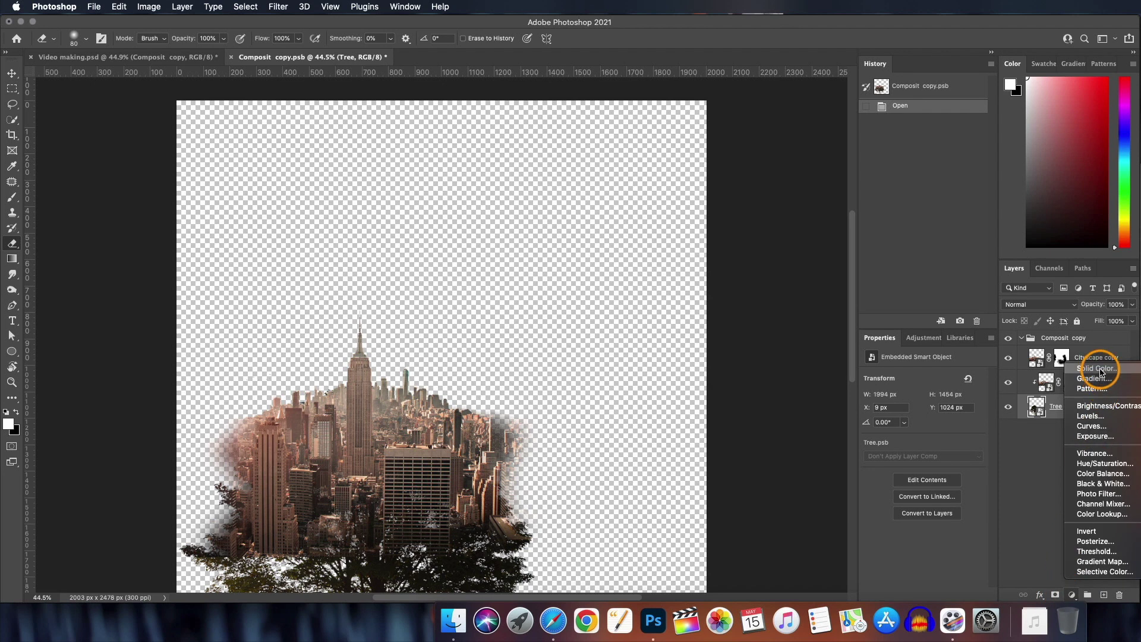
click(1098, 375)
drag(738, 294, 725, 222)
click(1008, 224)
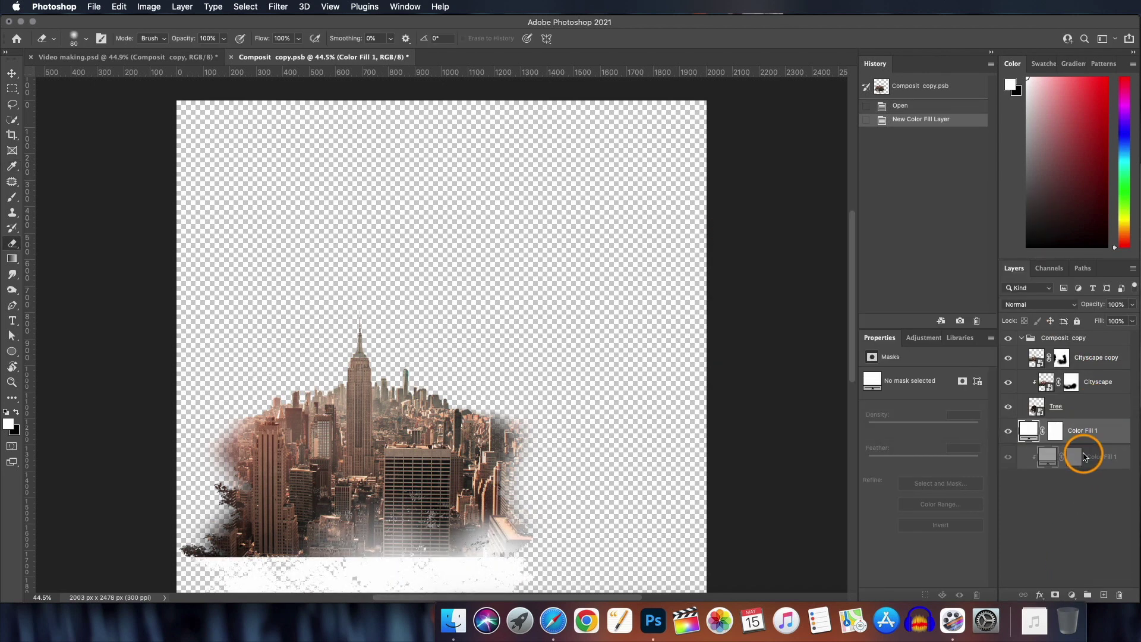
drag(1095, 408, 1085, 457)
Paint black with the Brush tool on the Cityscape copy mask over the faint vertical line beside the skyline
click(1061, 359)
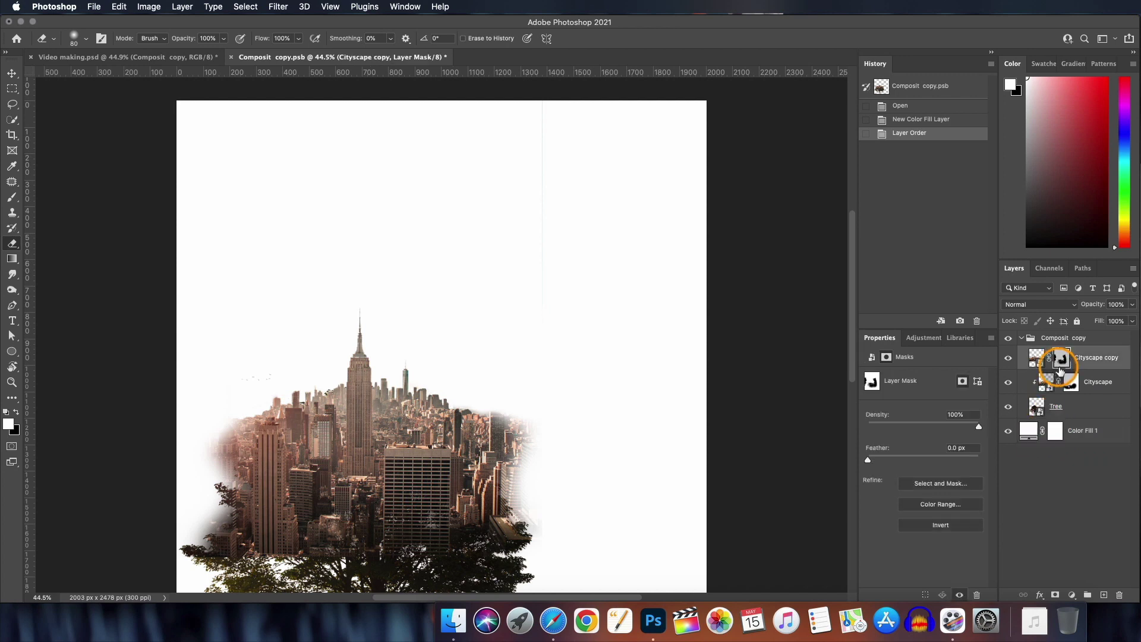
click(12, 197)
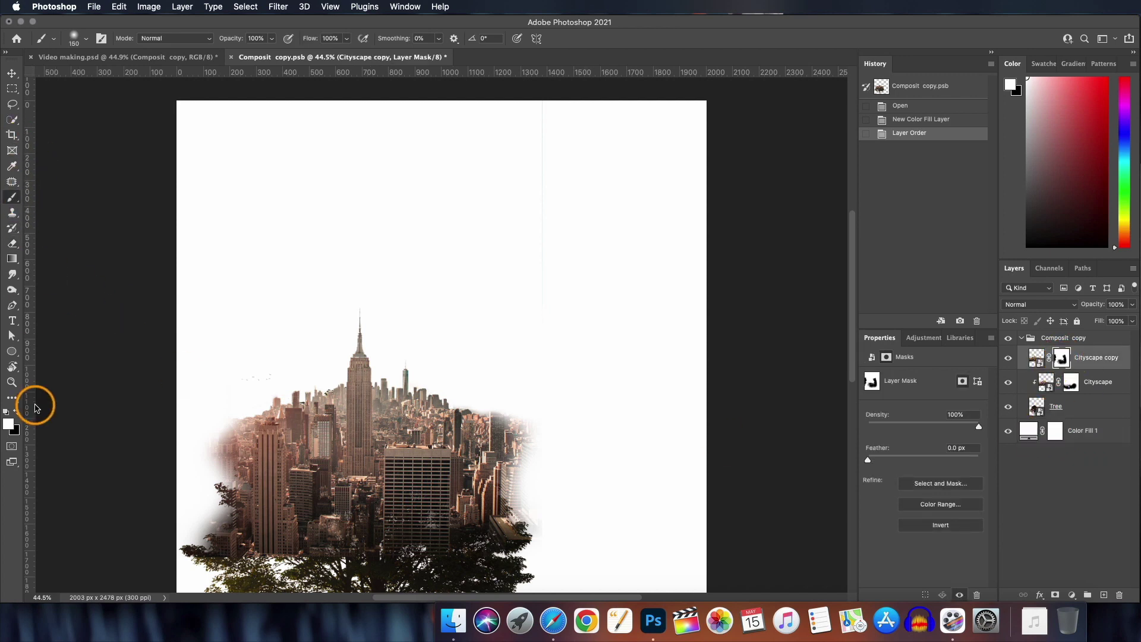
key(x)
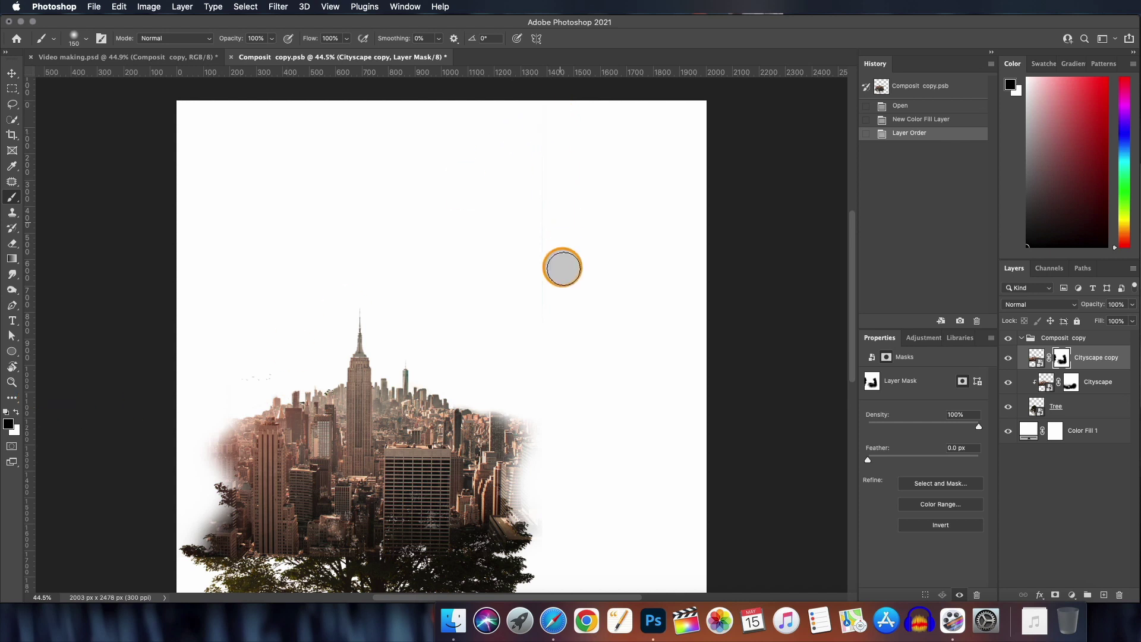
mouse_move(555, 408)
mouse_down()
mouse_move(563, 150)
mouse_move(565, 178)
mouse_up()
scroll(565, 249, down, 1)
click(565, 250)
Hide the Color Fill 1 layer to restore the transparent background behind the tree
scroll(565, 250, up, 3)
click(1008, 430)
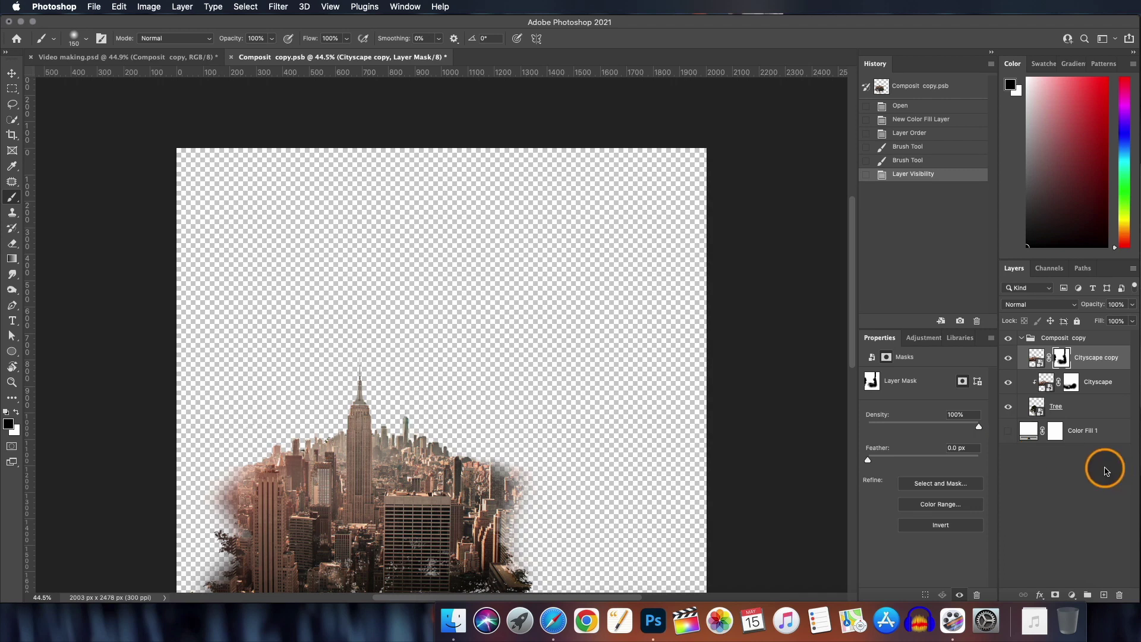
key(super+minus)
scroll(403, 296, down, 3)
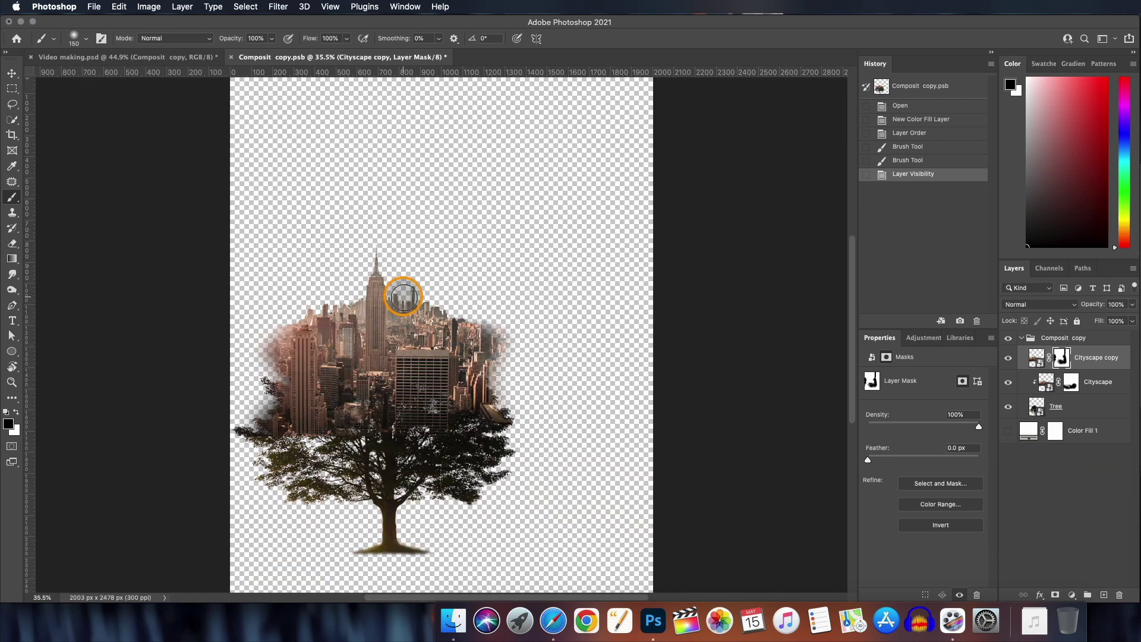
Save and close the Composit copy smart object contents, returning to Video making.psd with the Move tool
key(super+s)
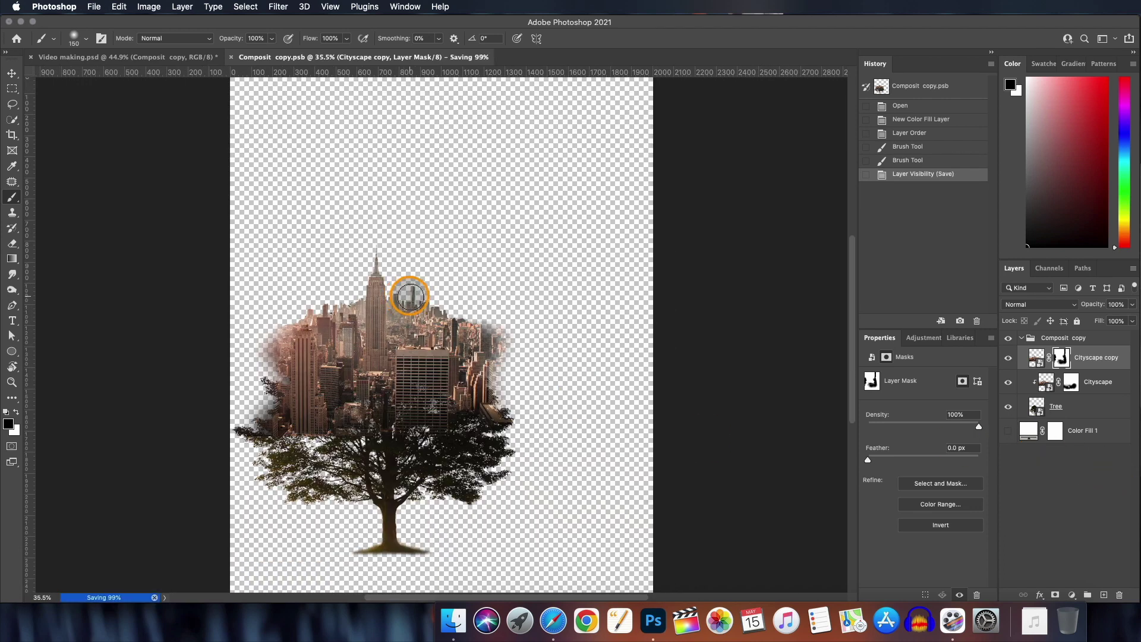
click(231, 57)
scroll(492, 341, up, 3)
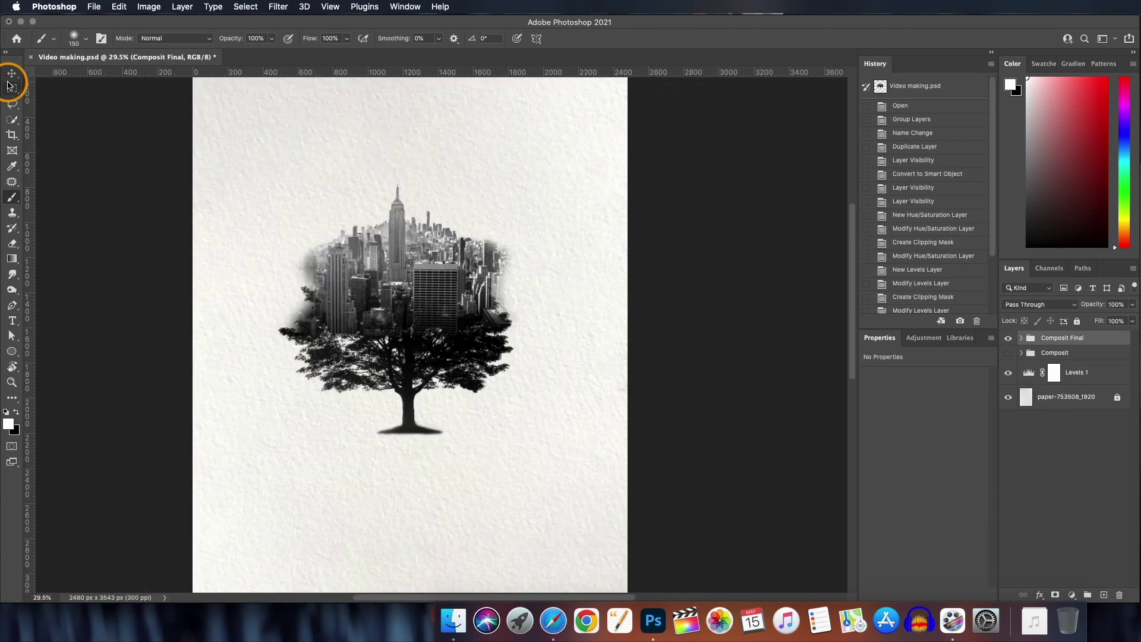
click(11, 75)
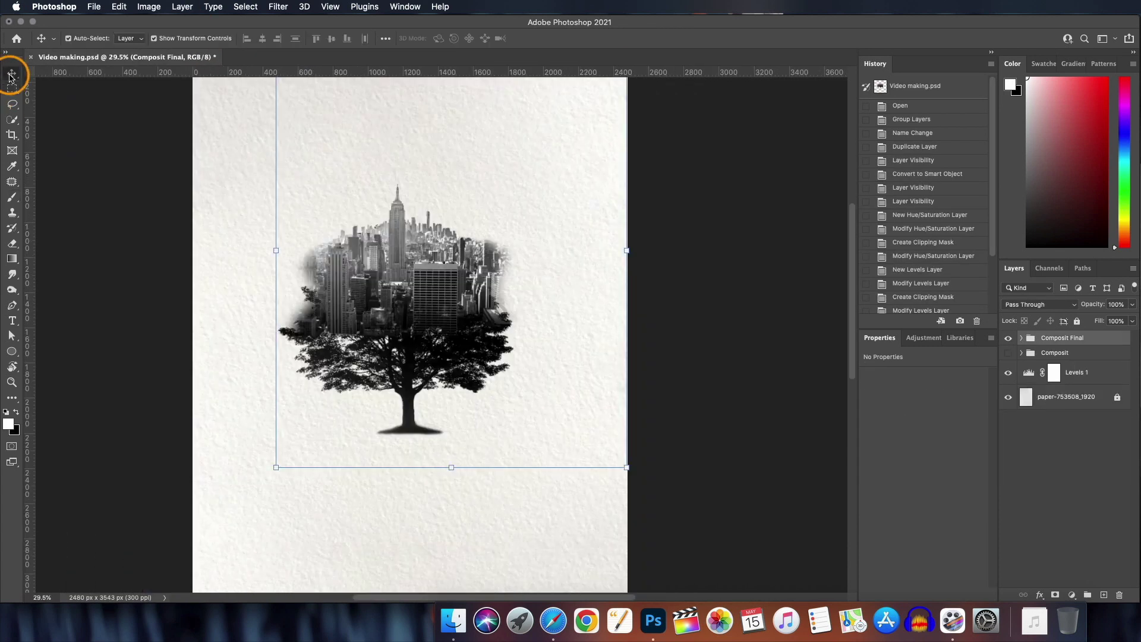
click(511, 488)
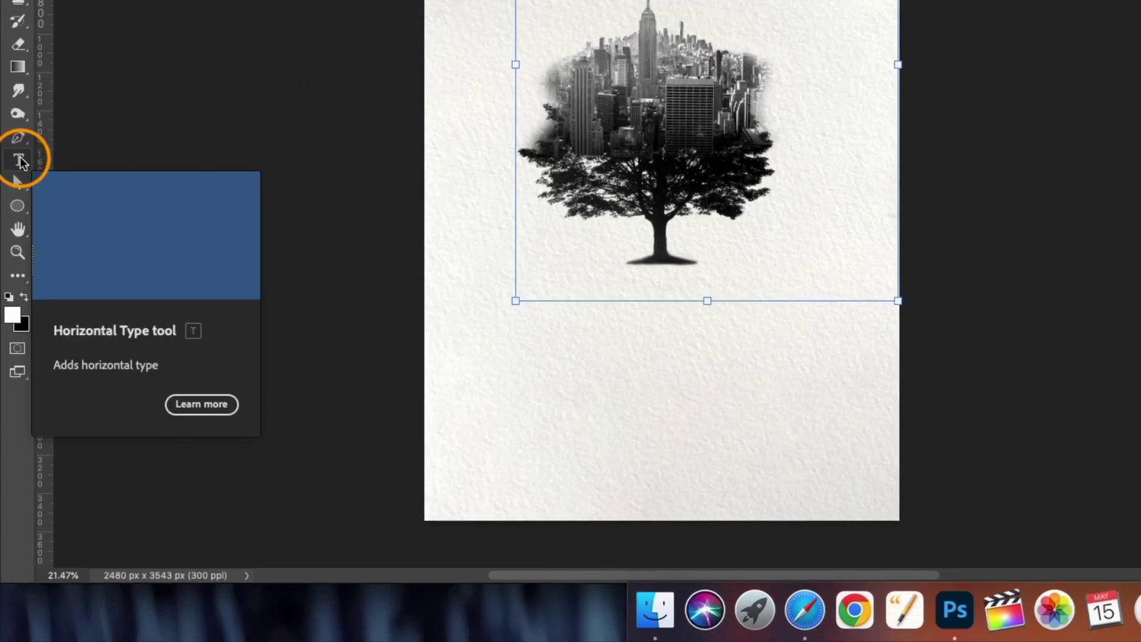
Add the text RE in Montserrat ExtraBold at 20 pt beside the base of the tree trunk
click(11, 321)
click(521, 252)
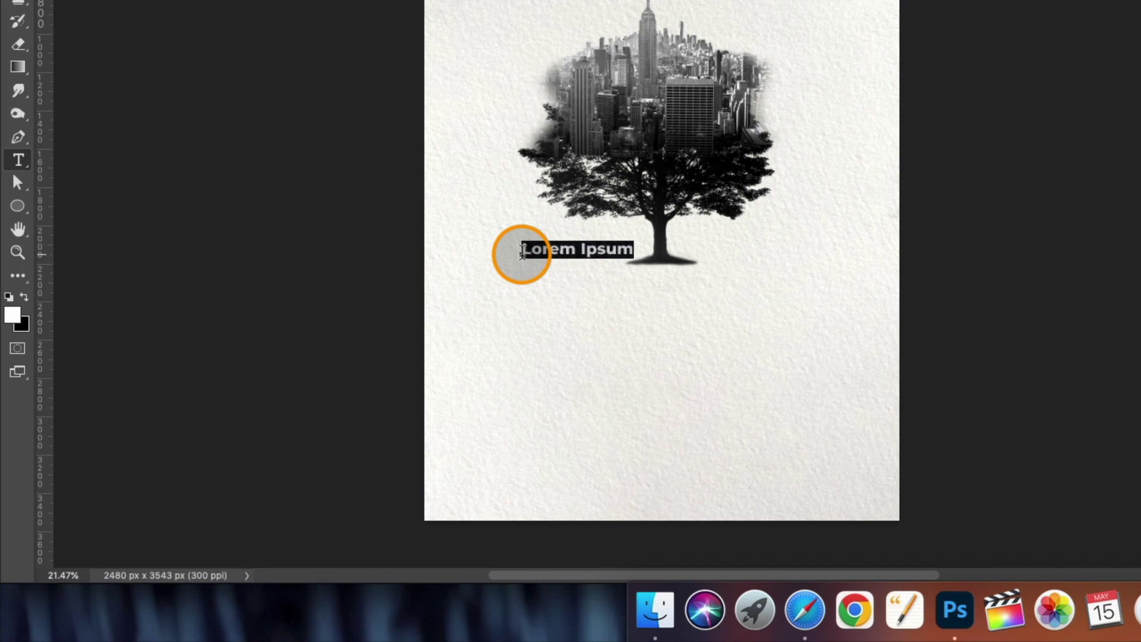
click(522, 252)
text(RE)
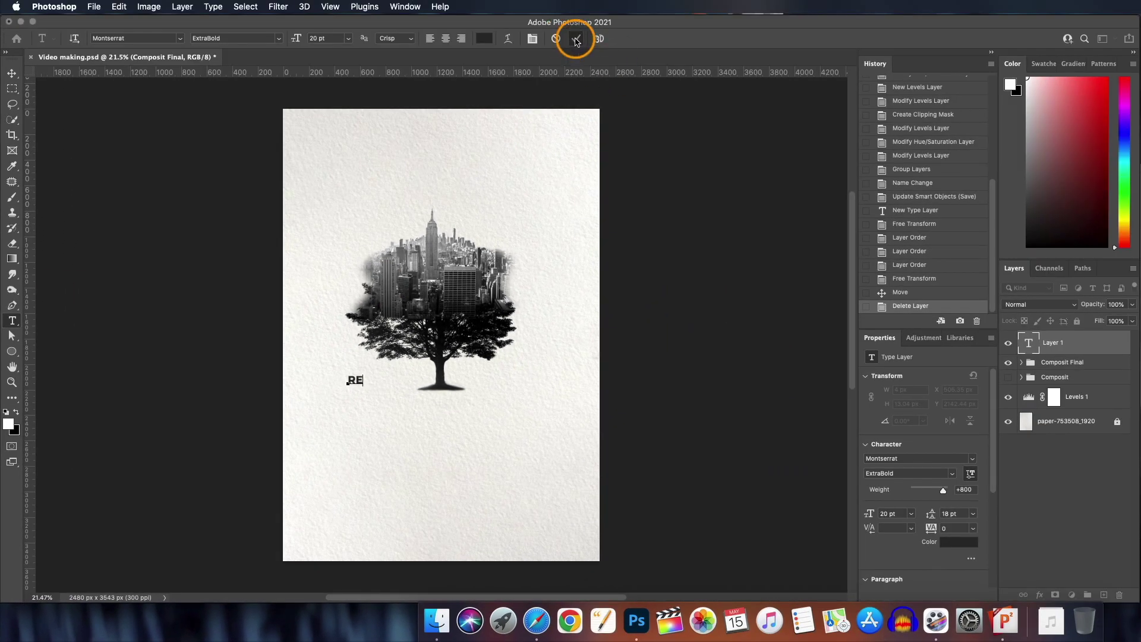
click(577, 40)
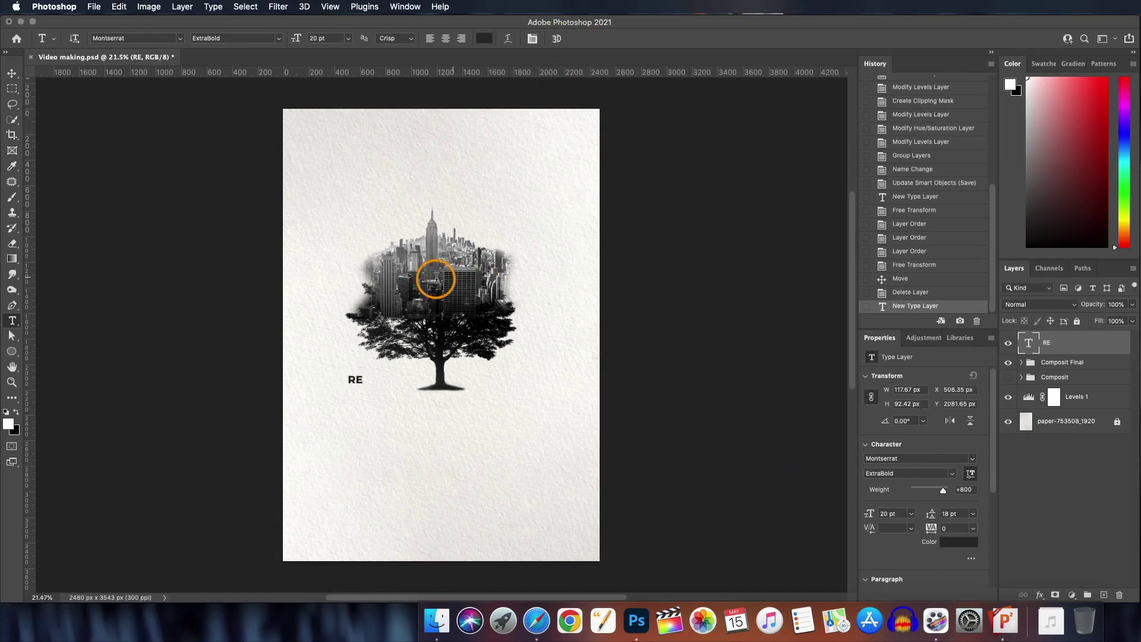
Scale the RE text to about 795% and place it against the tree trunk's base on the paper's left side
click(11, 73)
key(super+t)
drag(360, 383, 477, 486)
drag(424, 426, 378, 410)
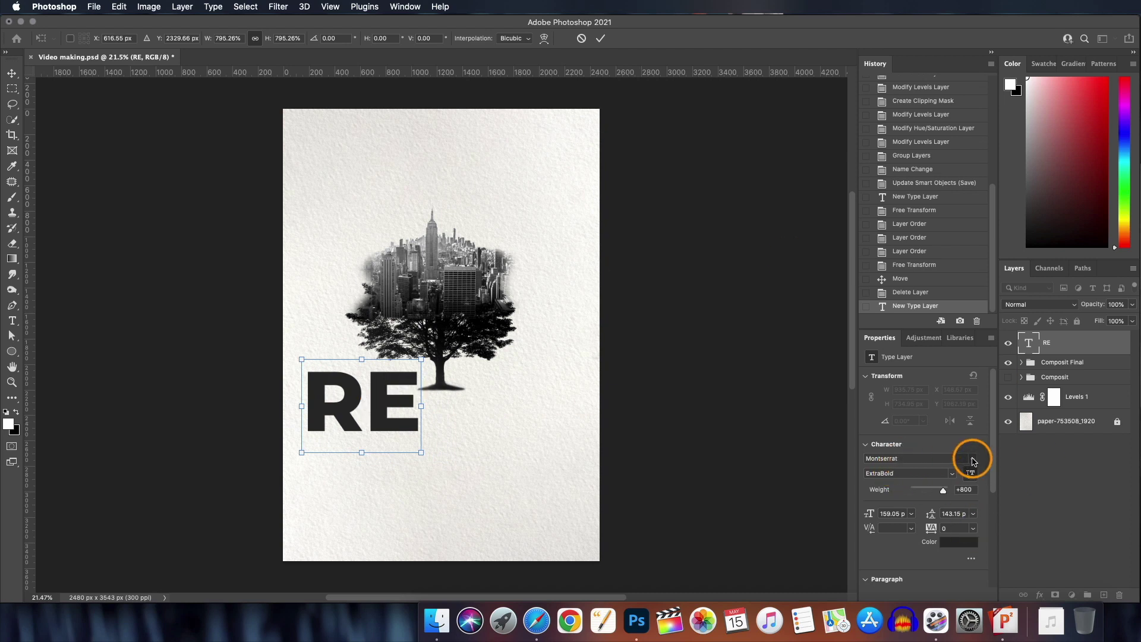
Keep the RE text in Montserrat ExtraBold and tighten its tracking to -60
click(950, 473)
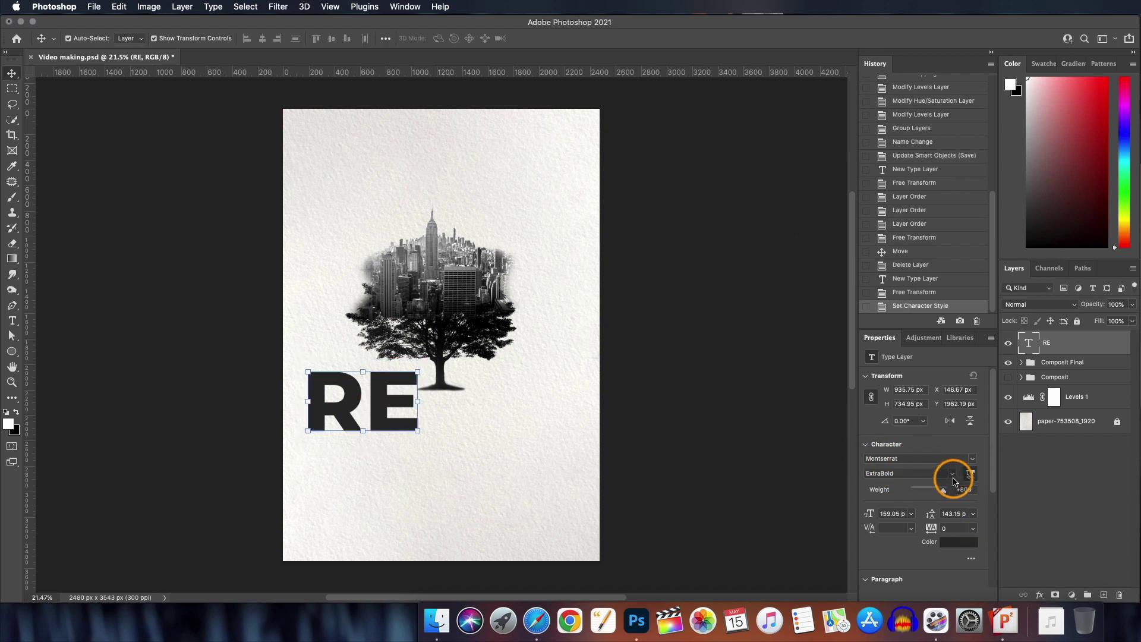
click(952, 473)
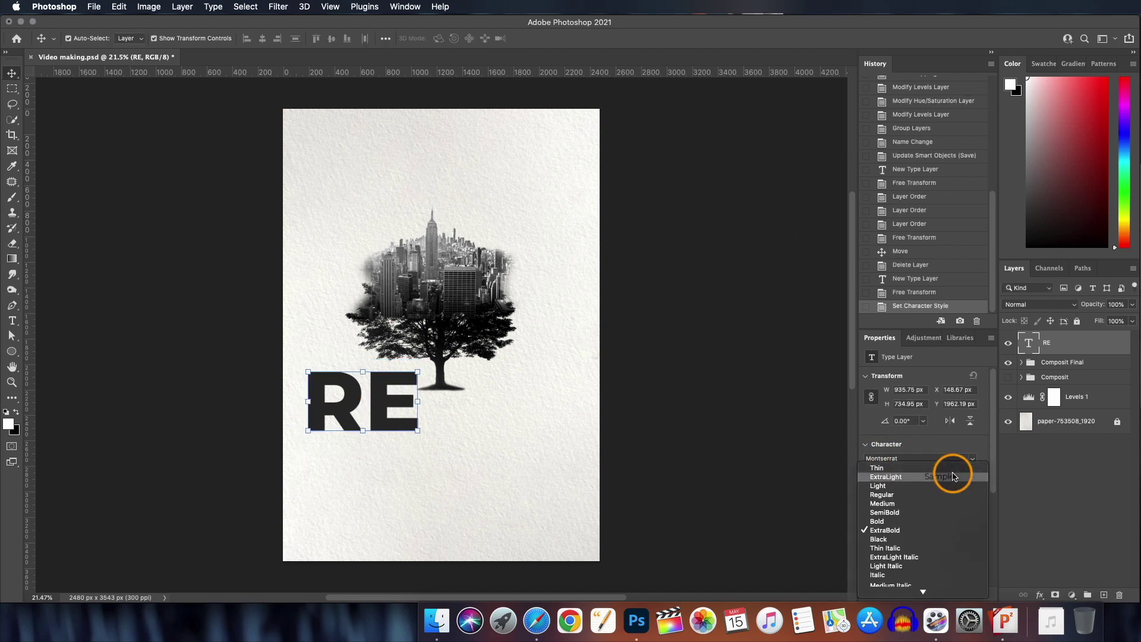
click(901, 534)
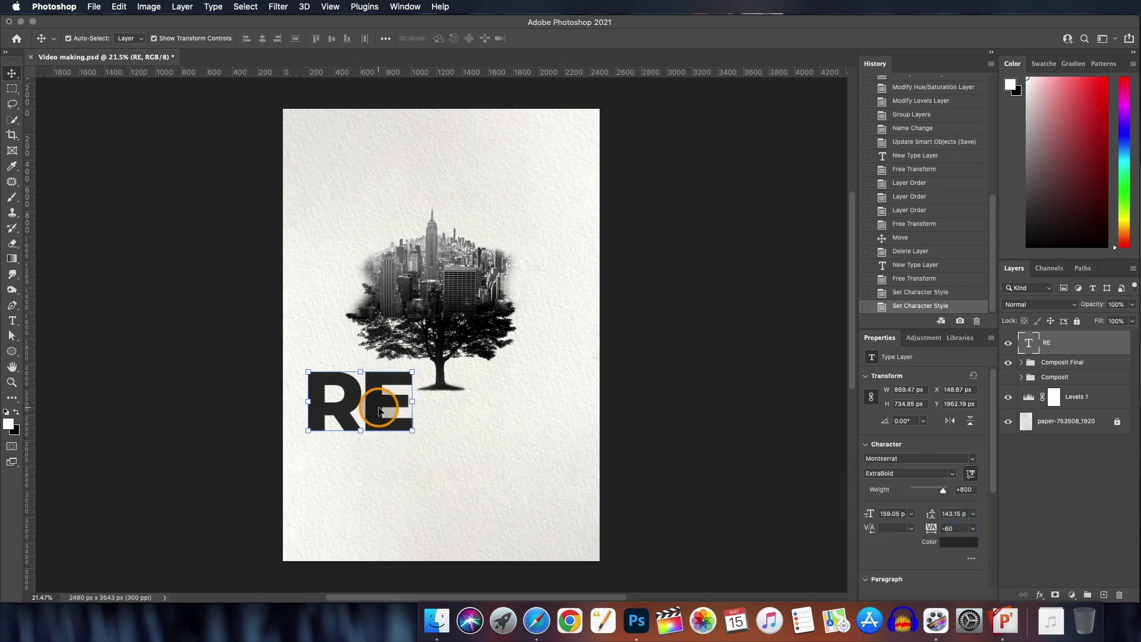
Duplicate the RE text directly below itself and change the copy's wording to MEM
drag(376, 402, 386, 522)
double_click(378, 479)
text(MEM)
click(576, 39)
Change the third line of text below MEM to BER and nudge it up to tighten the line spacing
double_click(392, 526)
text(BER)
click(576, 39)
key(v)
key(Up)
key(Up)
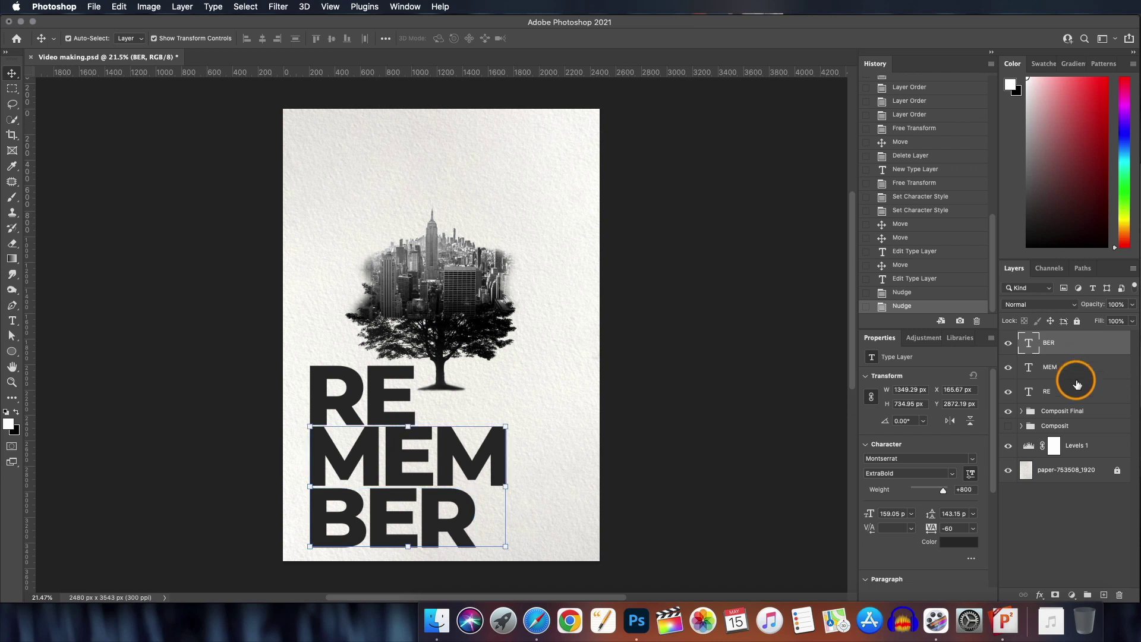
Recolor the RE, MEM and BER text layers together to a bright golden yellow
shift+click(1074, 388)
click(950, 542)
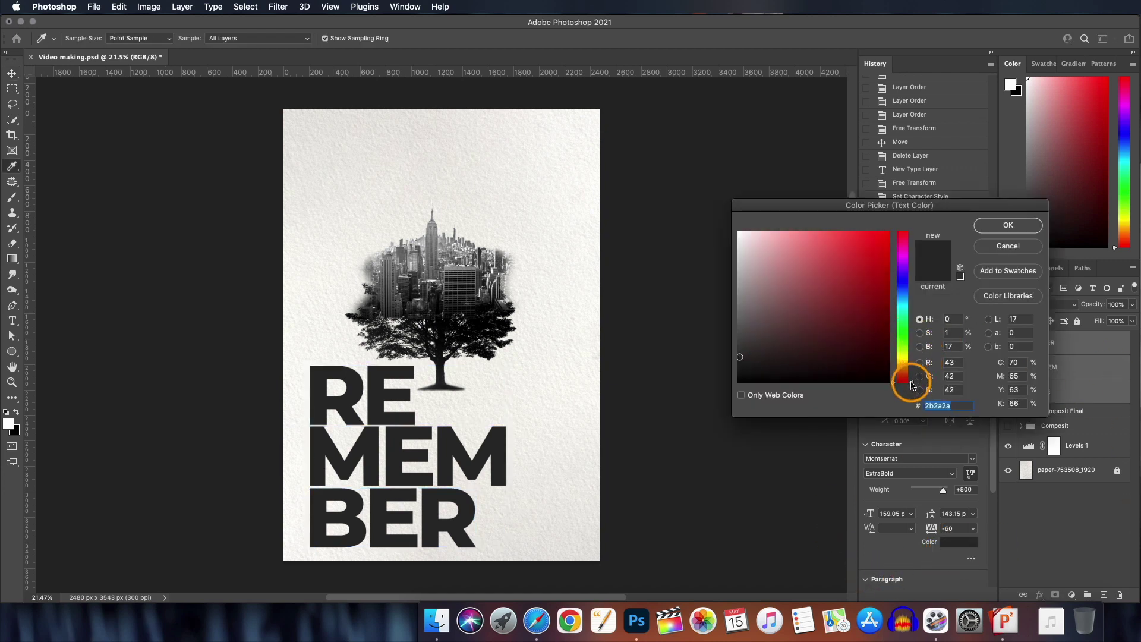
drag(911, 381, 912, 362)
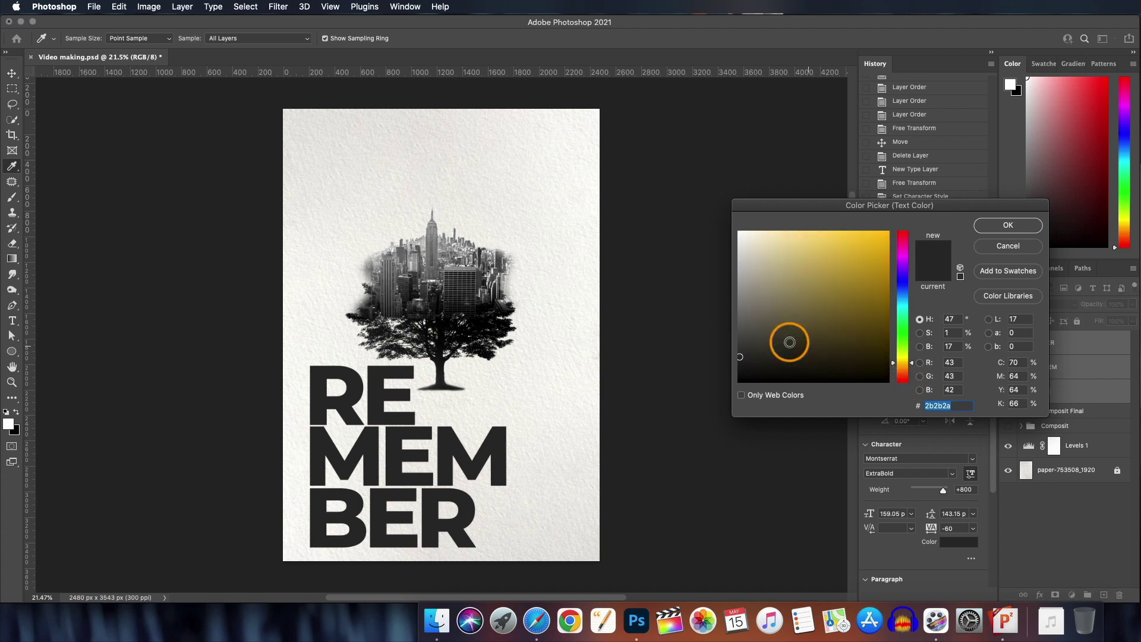
drag(741, 356, 889, 231)
drag(911, 367, 911, 362)
key(Return)
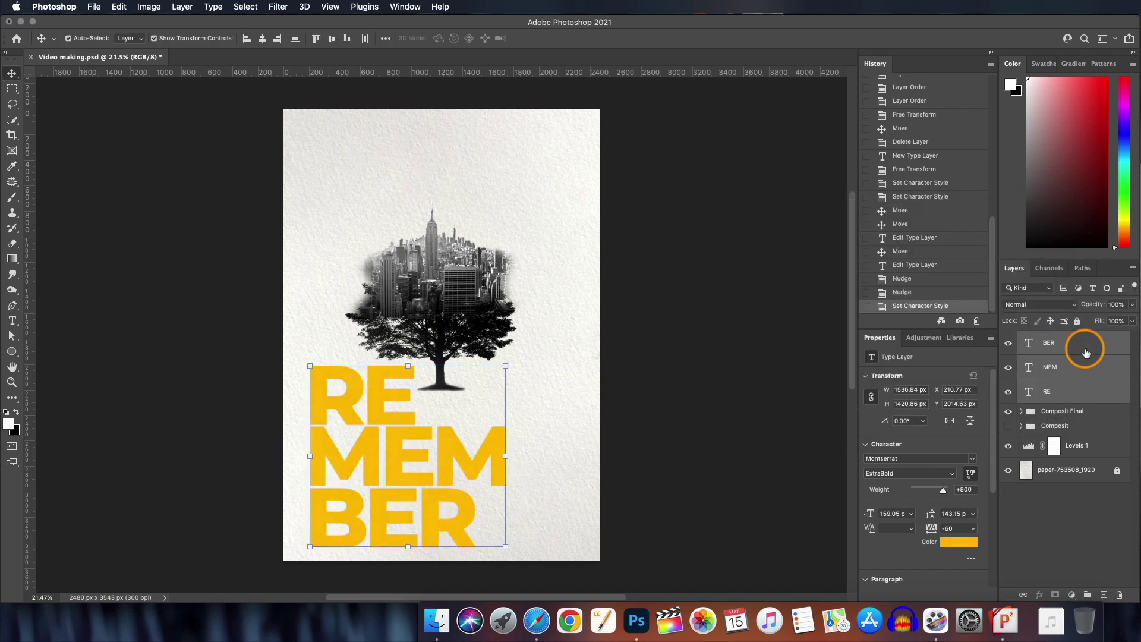
Group the three text layers under the name Remember and nudge the group slightly upward
key(super+g)
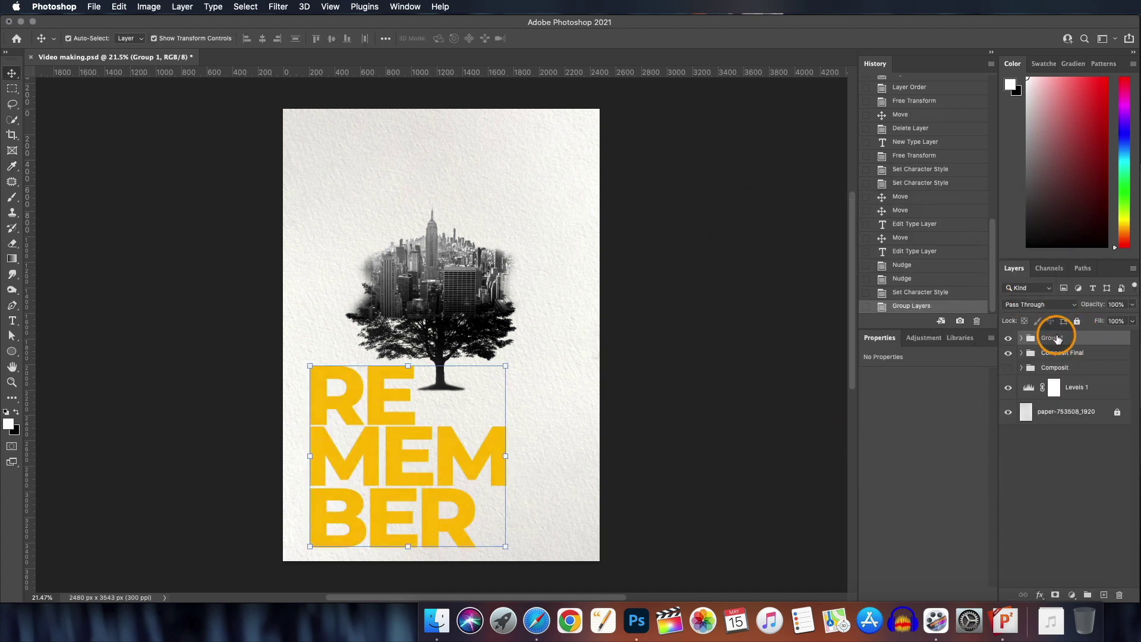
text(Remember)
key(Return)
key(shift+Up)
key(shift+Up)
key(shift+Up)
Set the Remember group to Multiply and split its Underlying Layer white Blend If slider to 251 / 255
click(1075, 304)
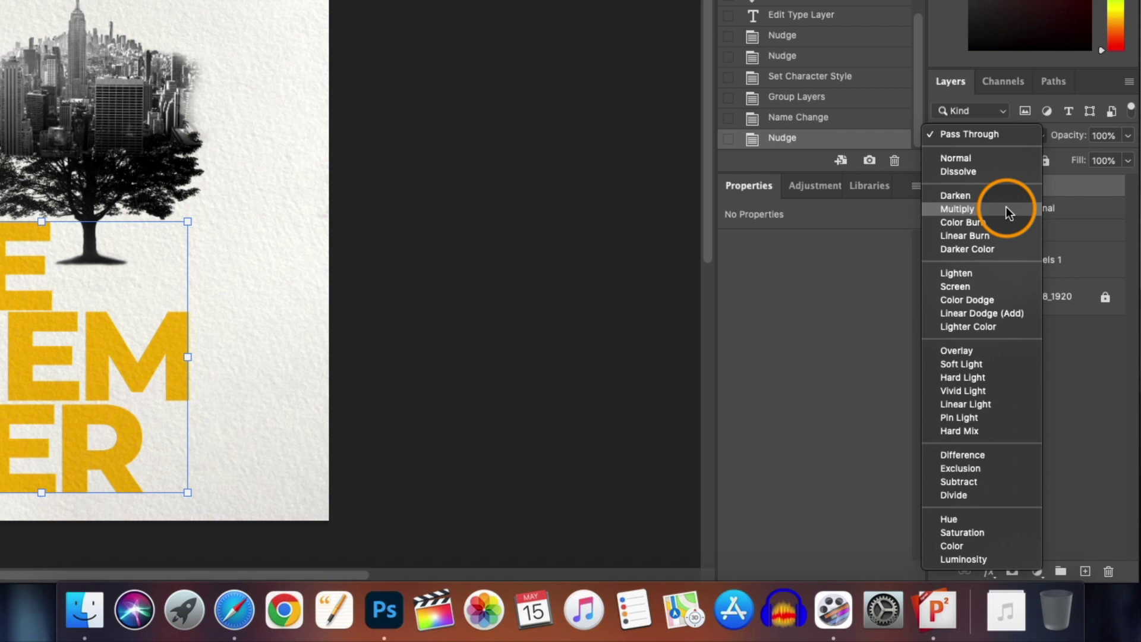
click(1005, 210)
double_click(1098, 182)
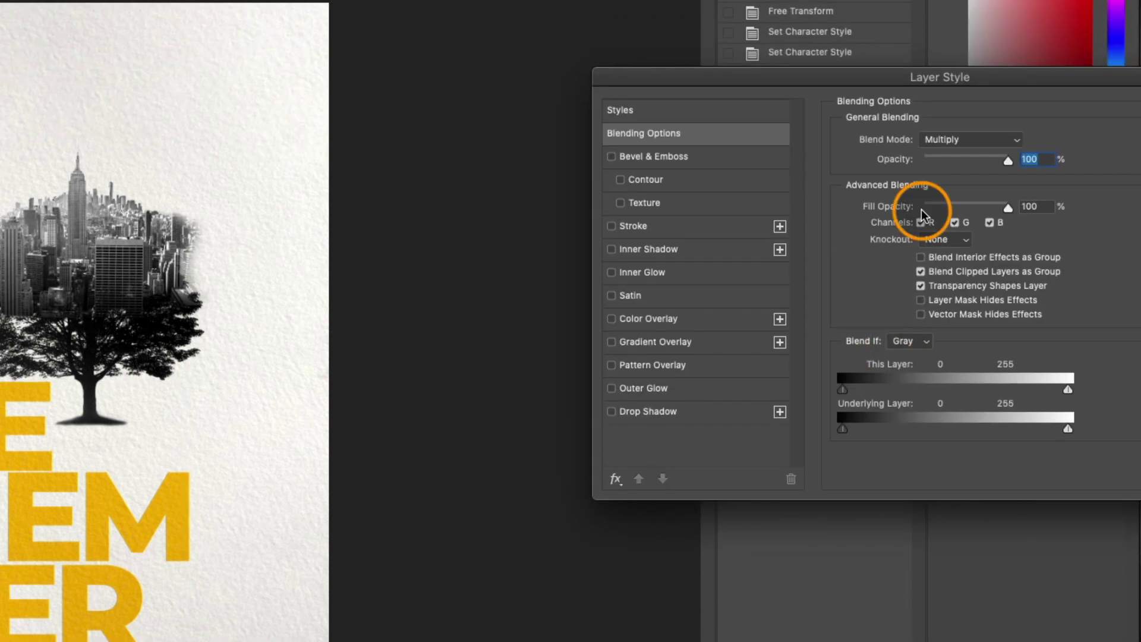
drag(996, 76, 826, 27)
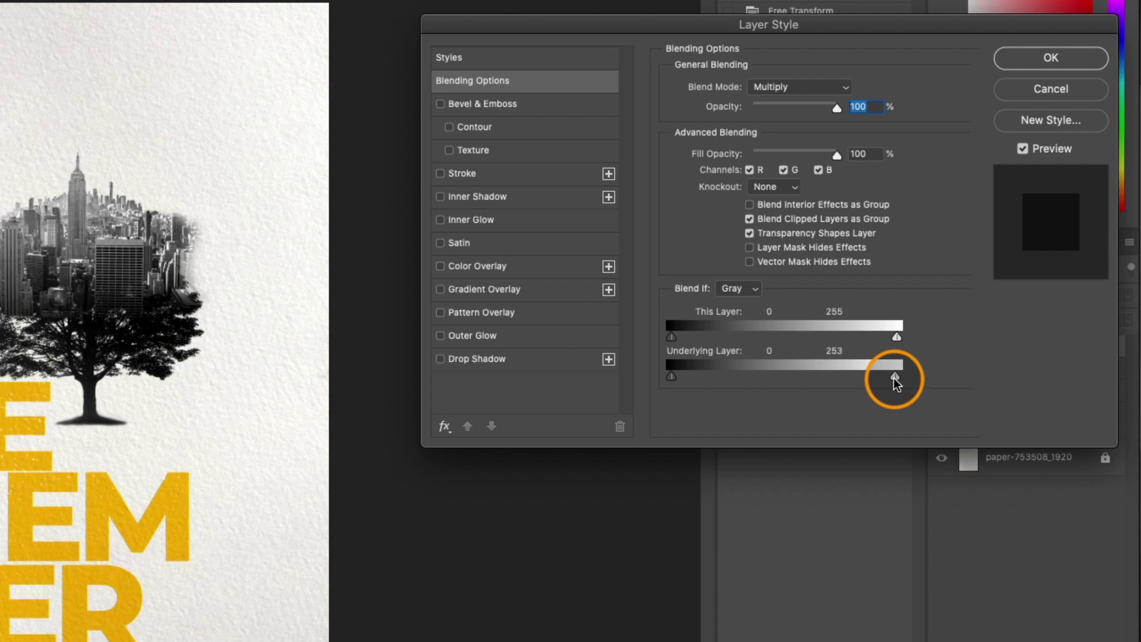
drag(894, 377, 896, 380)
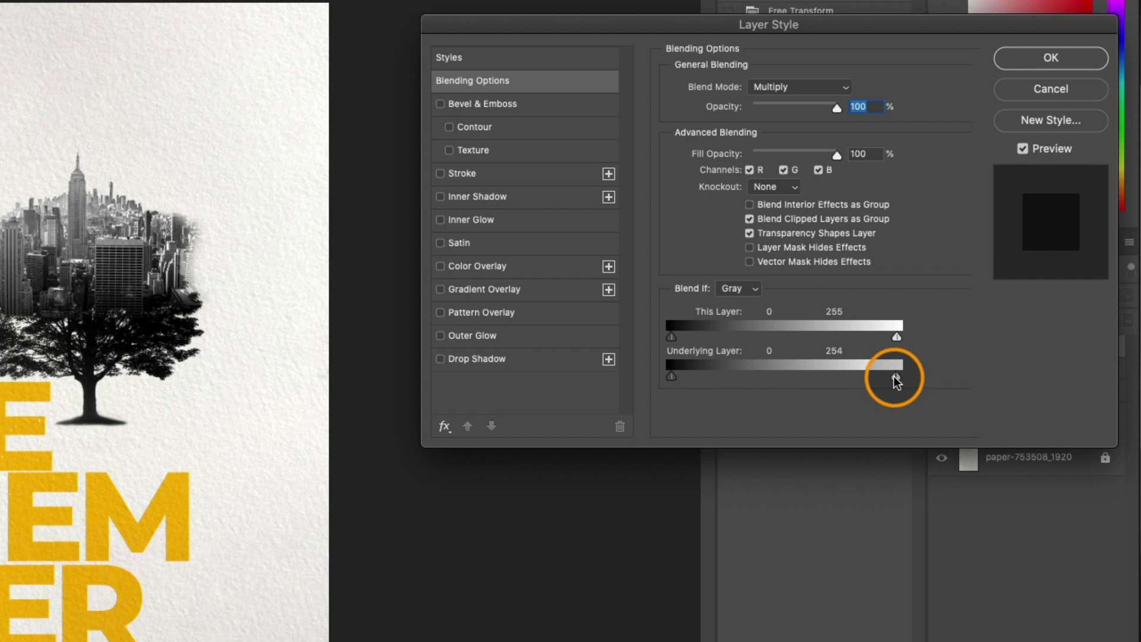
drag(894, 376, 880, 378)
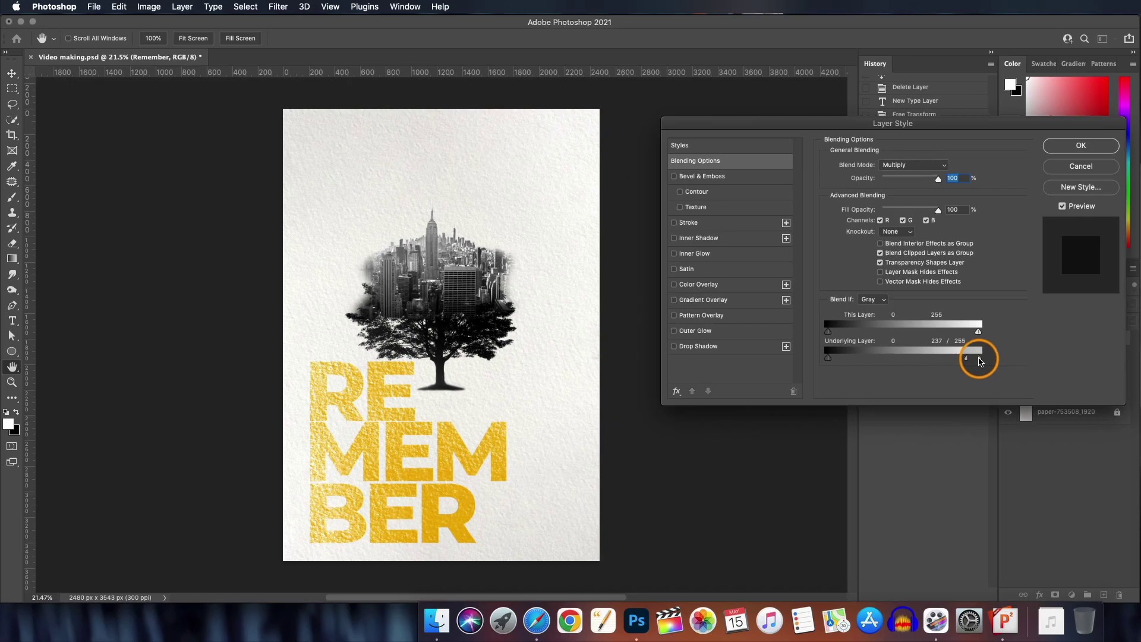
drag(967, 361, 976, 360)
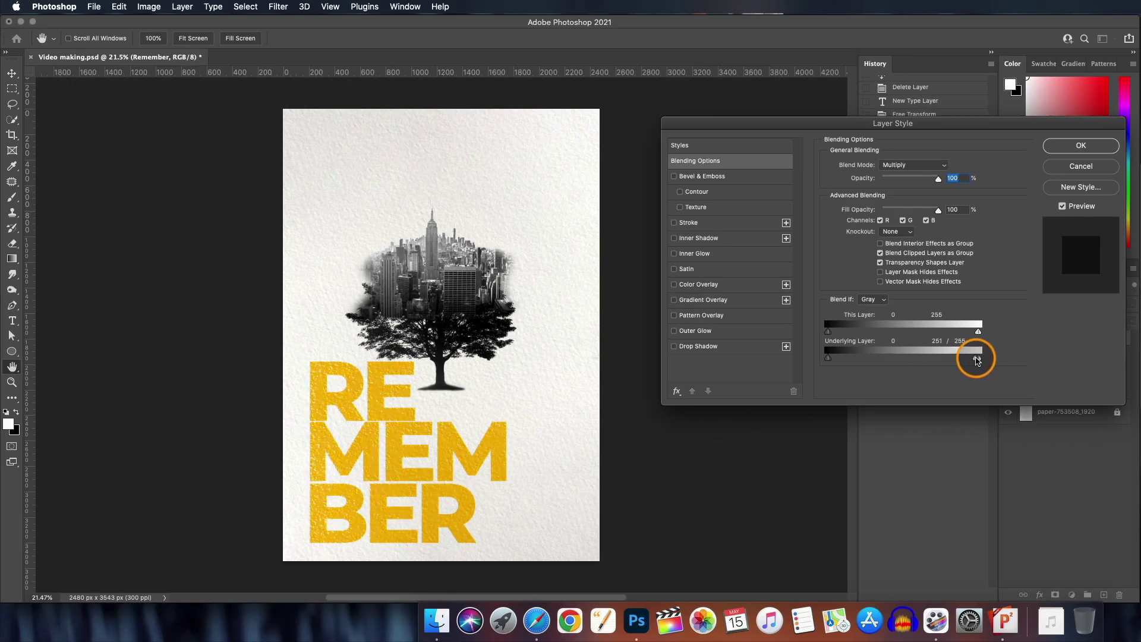
click(1085, 146)
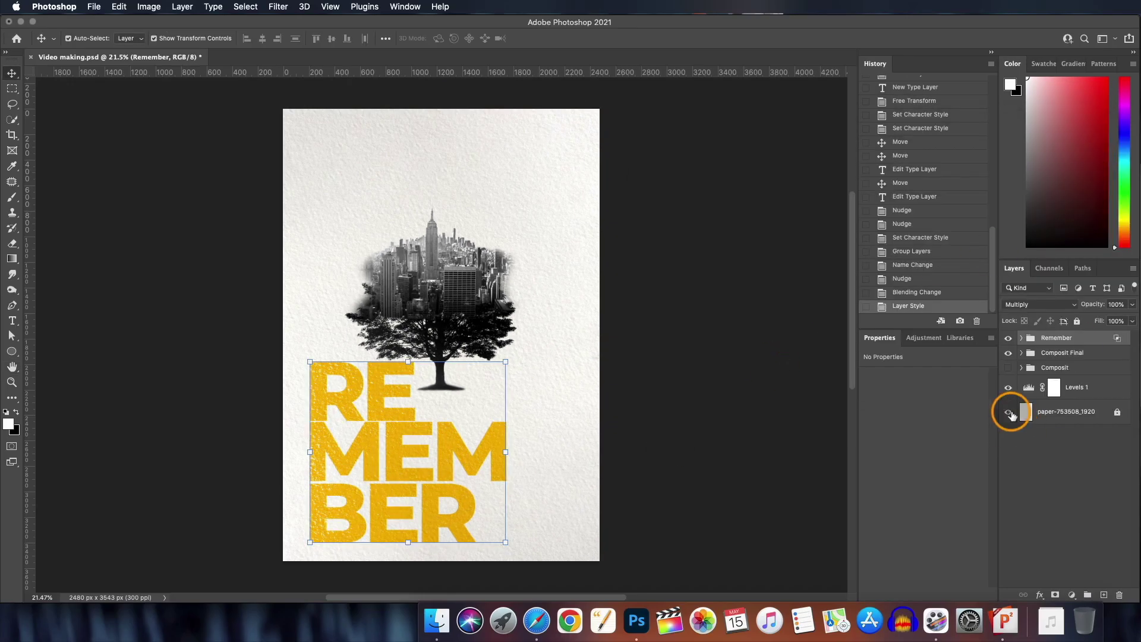
Duplicate the Remember group and give the copy a white 6 px stroke positioned at the center
key(super+j)
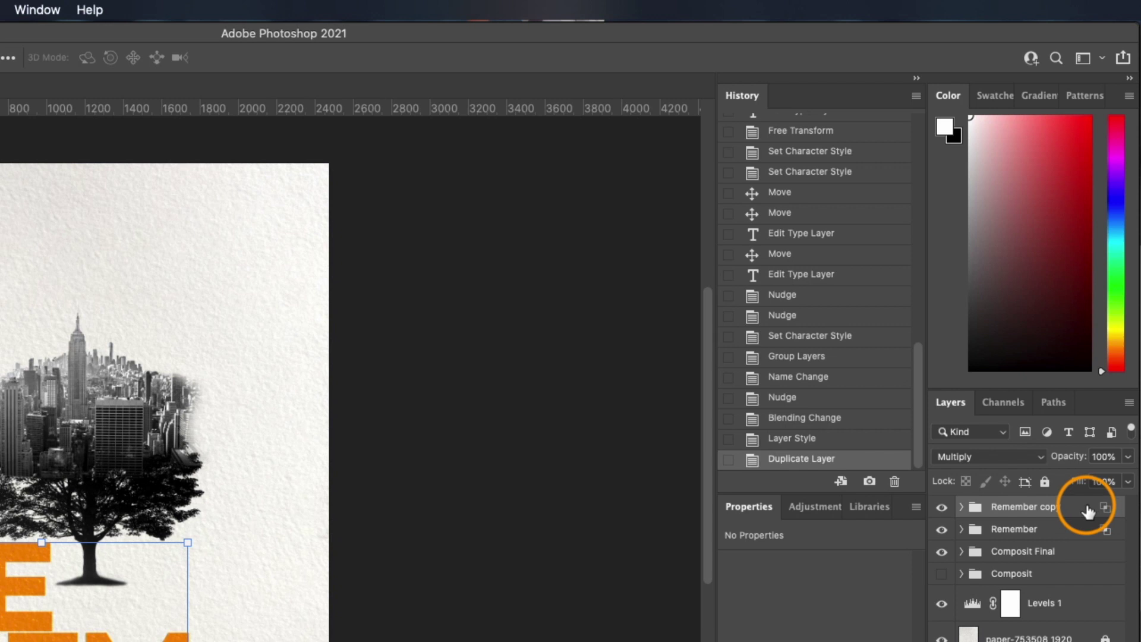
double_click(1087, 511)
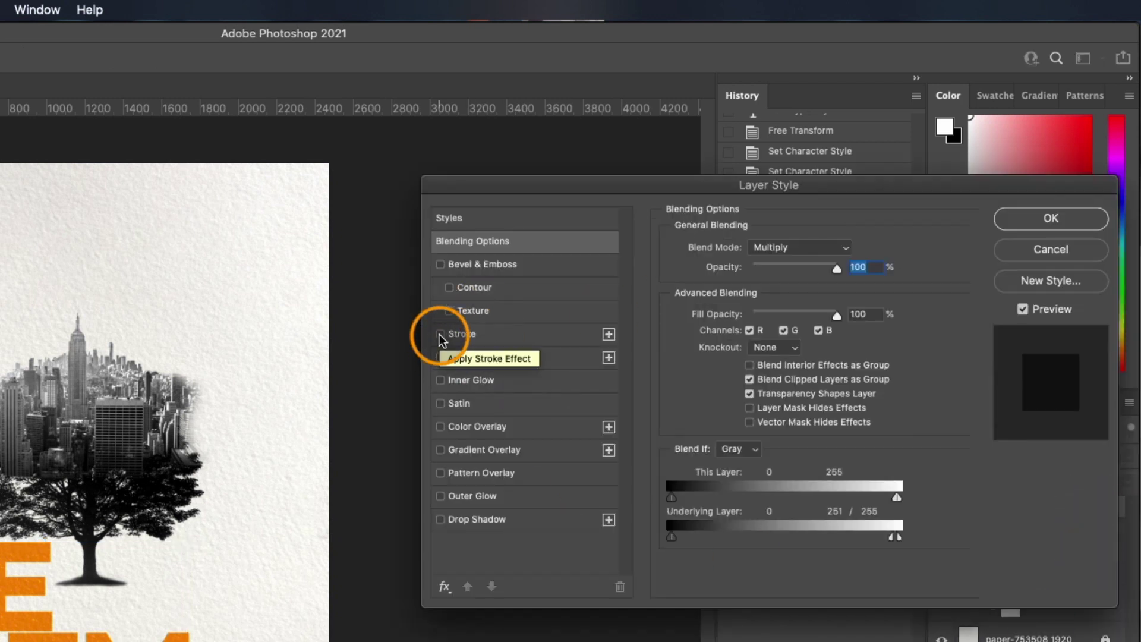
click(509, 333)
click(710, 377)
drag(540, 538, 532, 329)
key(Return)
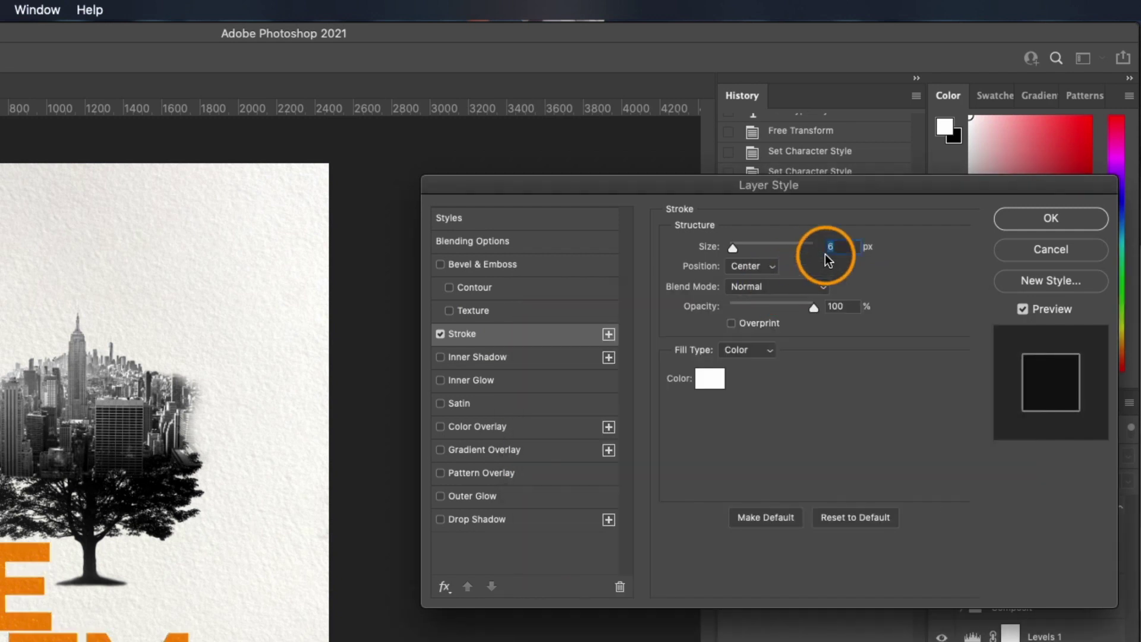
Reduce the Remember copy group's fill opacity to 0% and apply the layer style
click(510, 240)
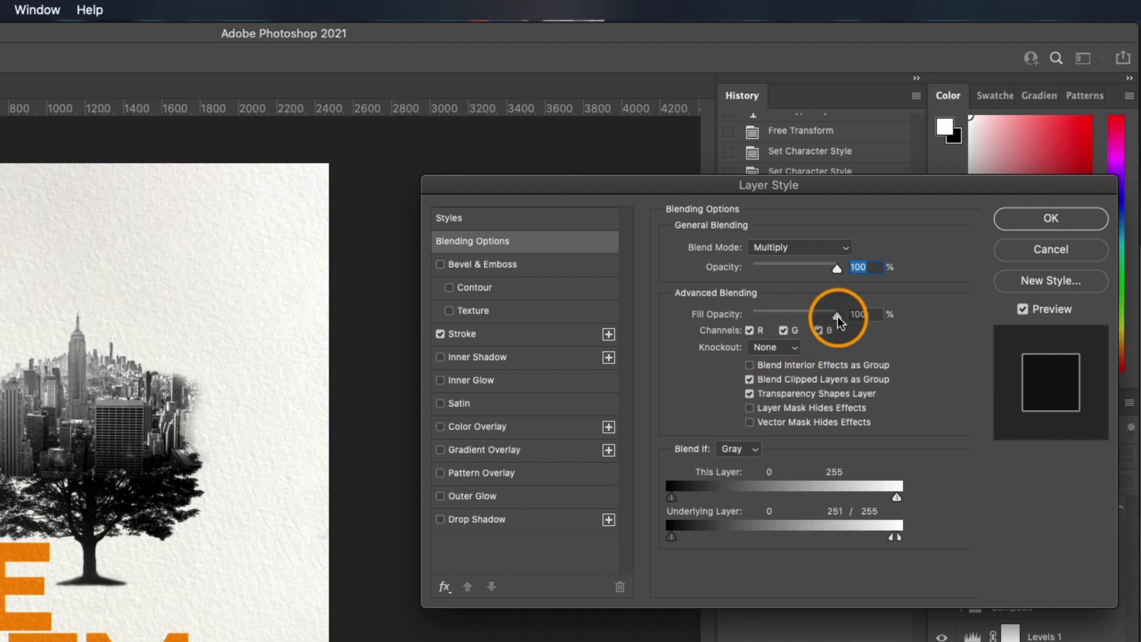
drag(835, 315, 750, 315)
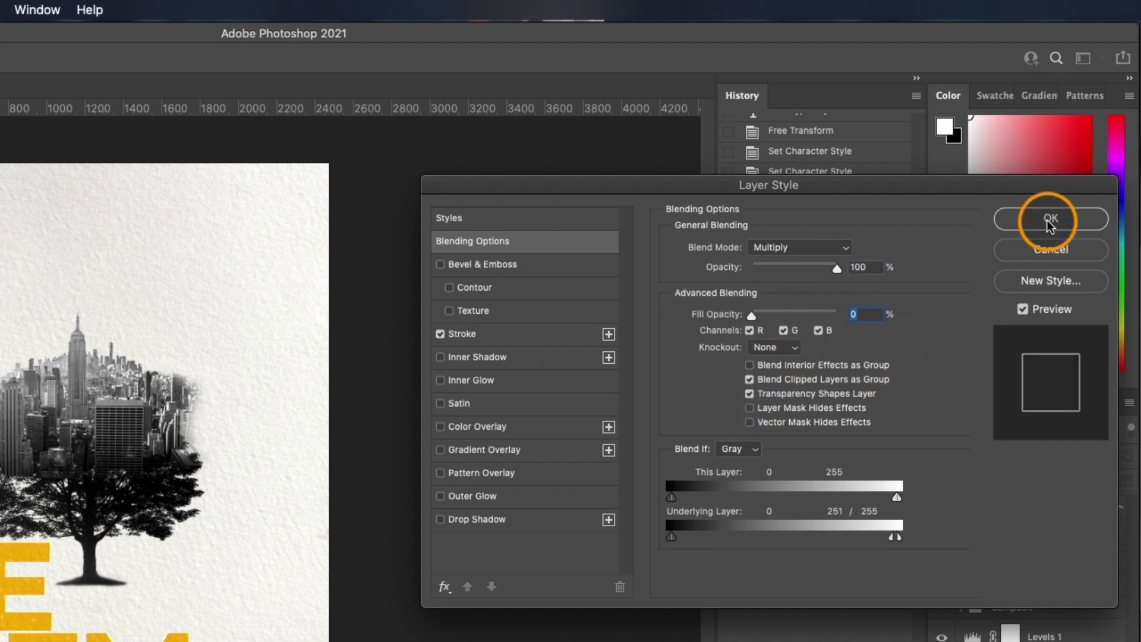
click(1050, 219)
Move the Remember group below Composit Final and convert both Remember and Remember copy to smart objects
drag(1041, 246, 989, 278)
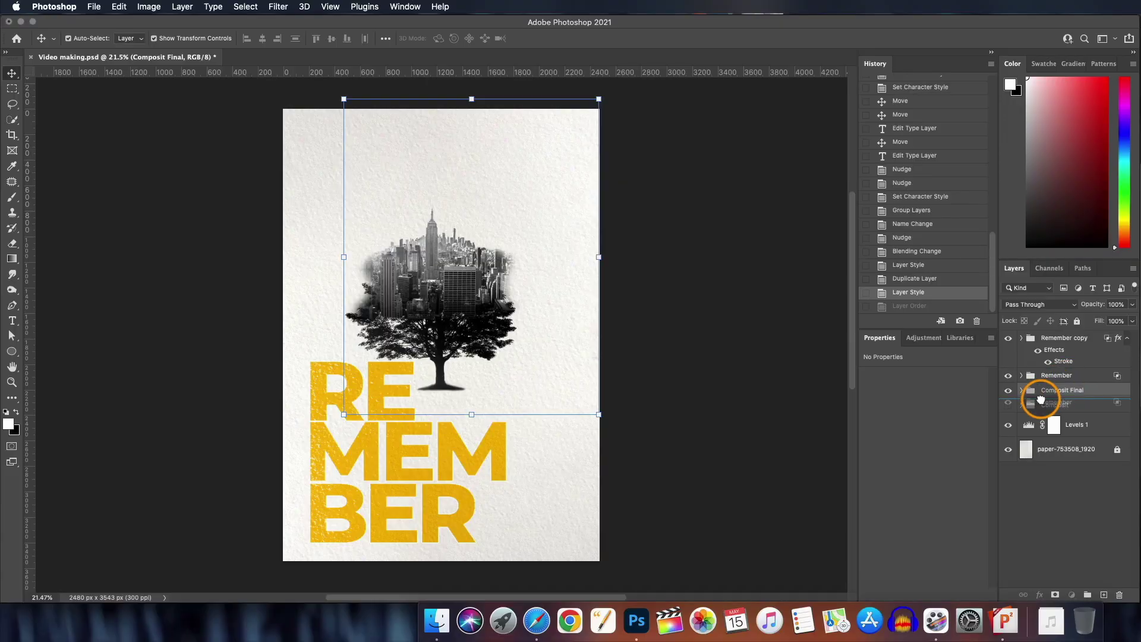
drag(1041, 400, 1034, 400)
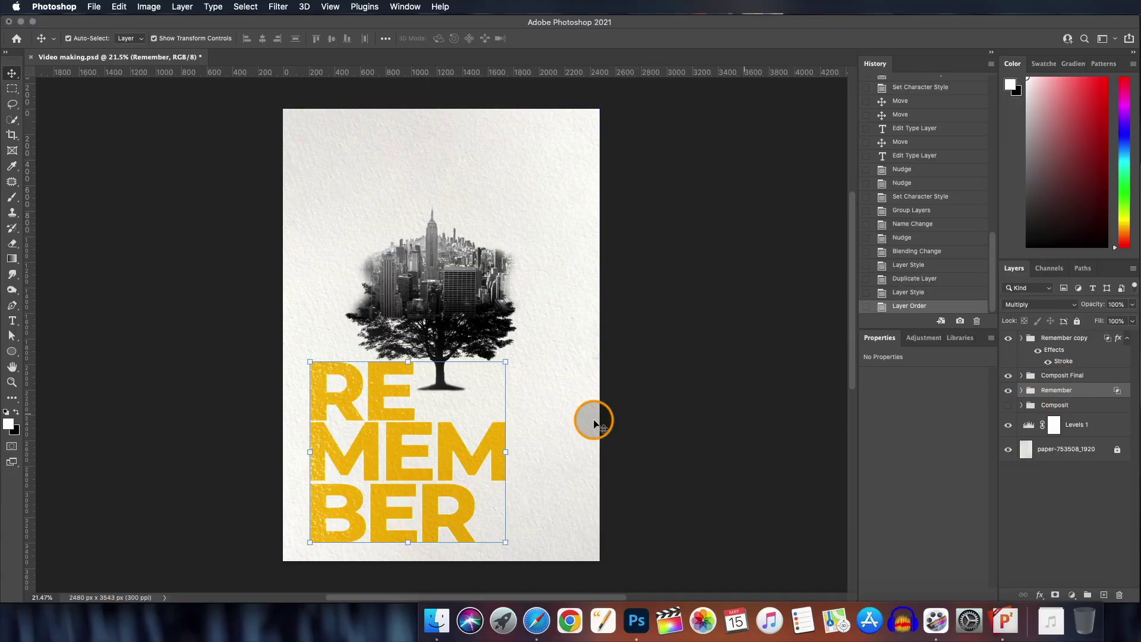
right_click(1078, 391)
click(1112, 256)
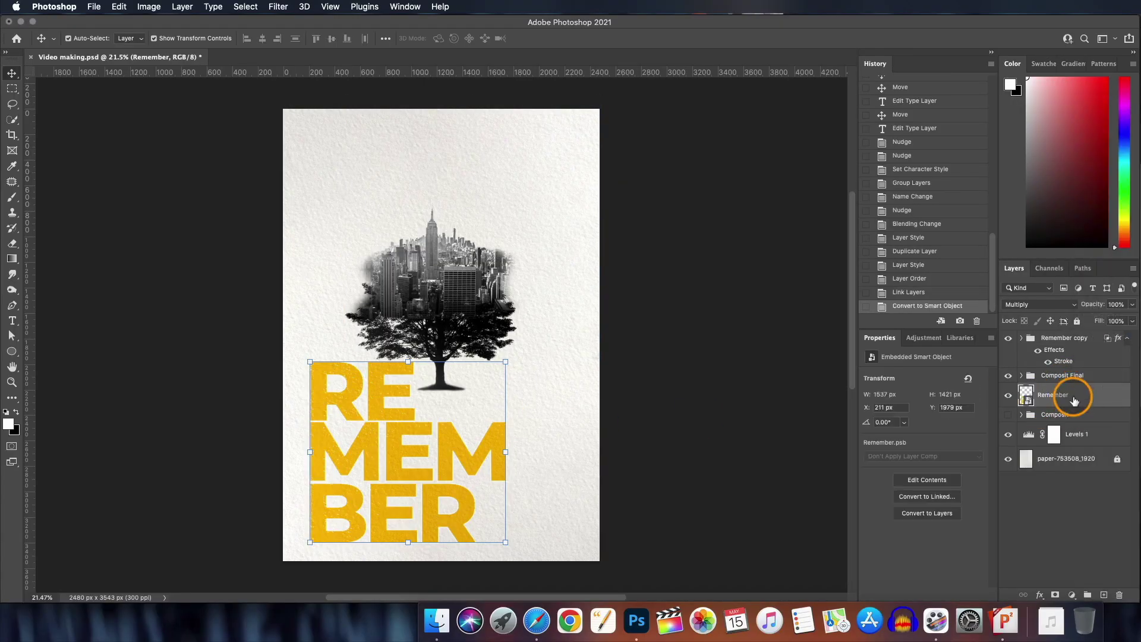
right_click(1075, 392)
click(1112, 255)
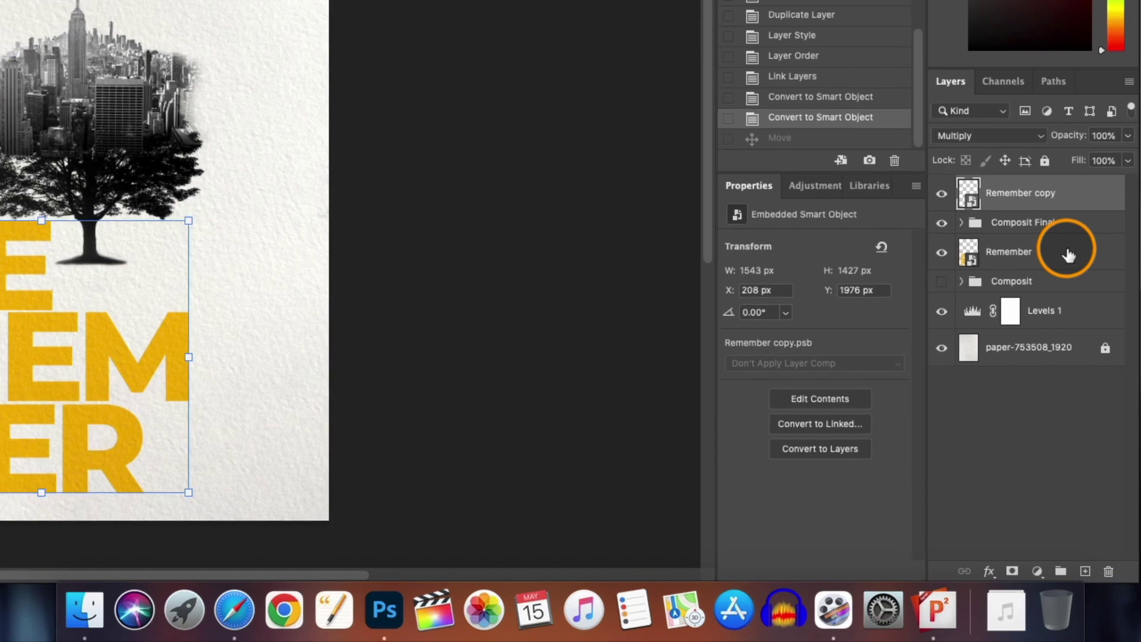
Link the Remember and Remember copy layers and move them up so the lettering overlaps the city tree
super+click(1068, 255)
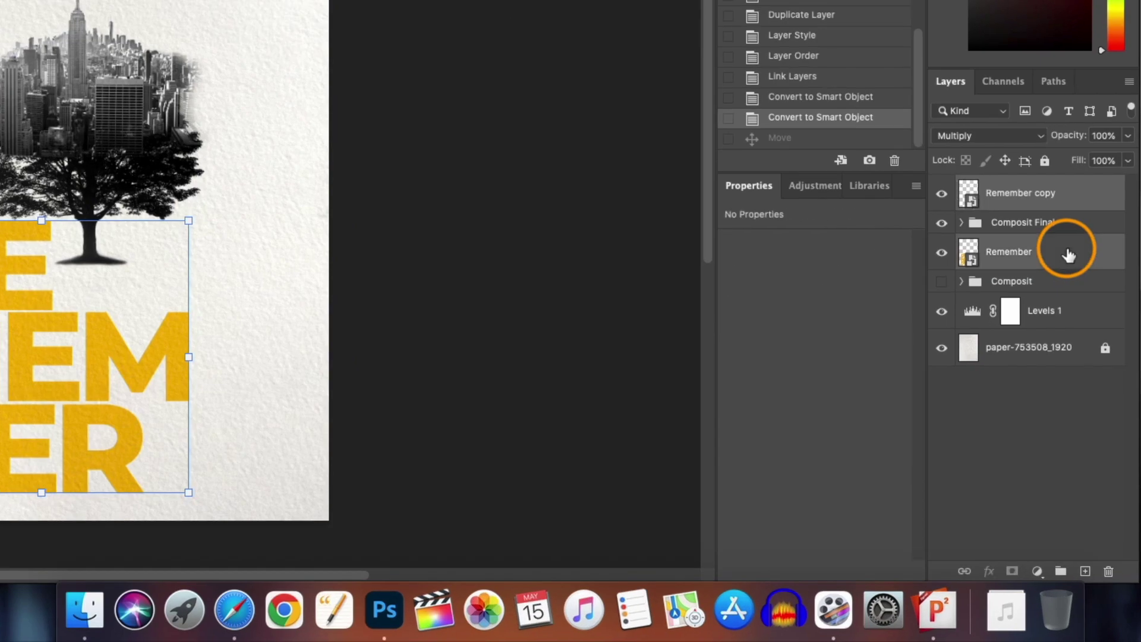
click(965, 572)
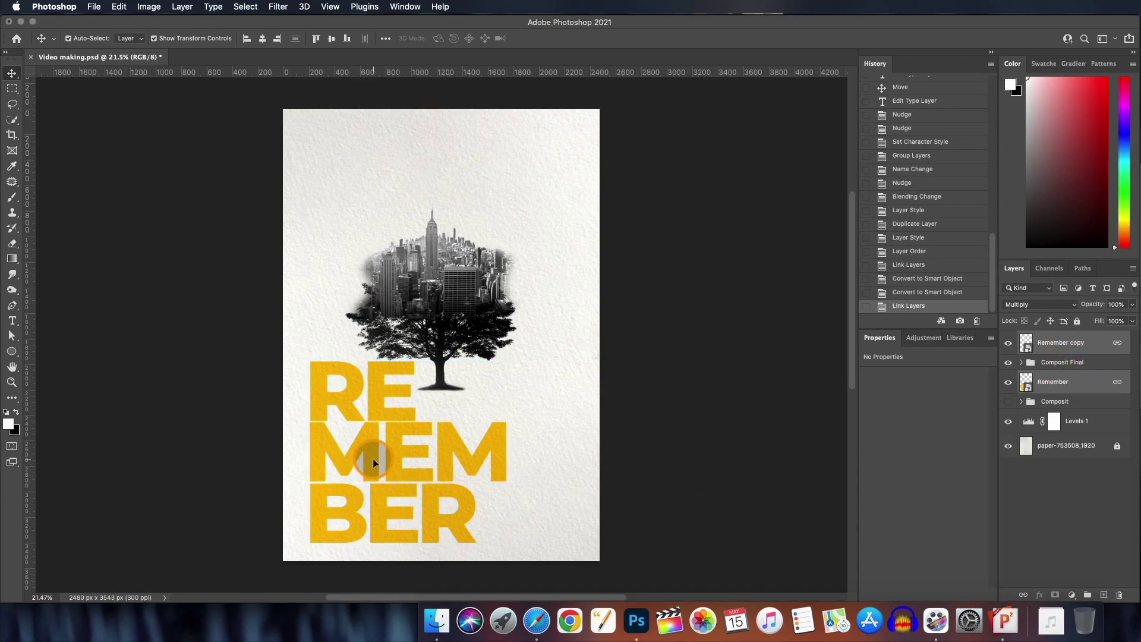
drag(373, 461, 381, 307)
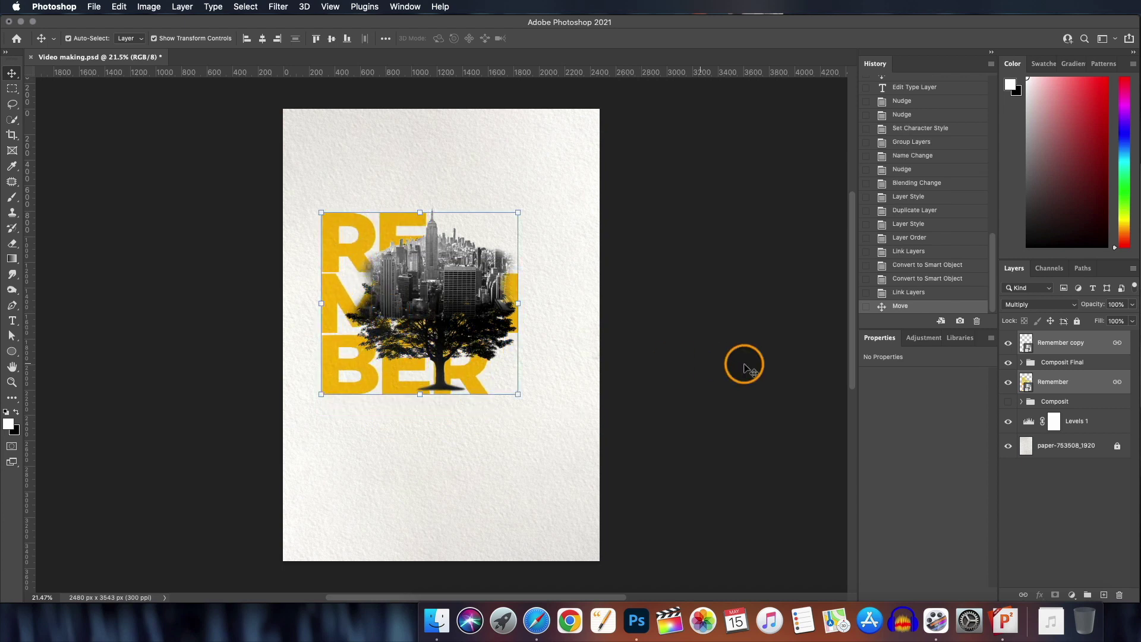
Change the Remember copy layer's blend mode to Normal and align its white outline with the yellow lettering
click(1078, 383)
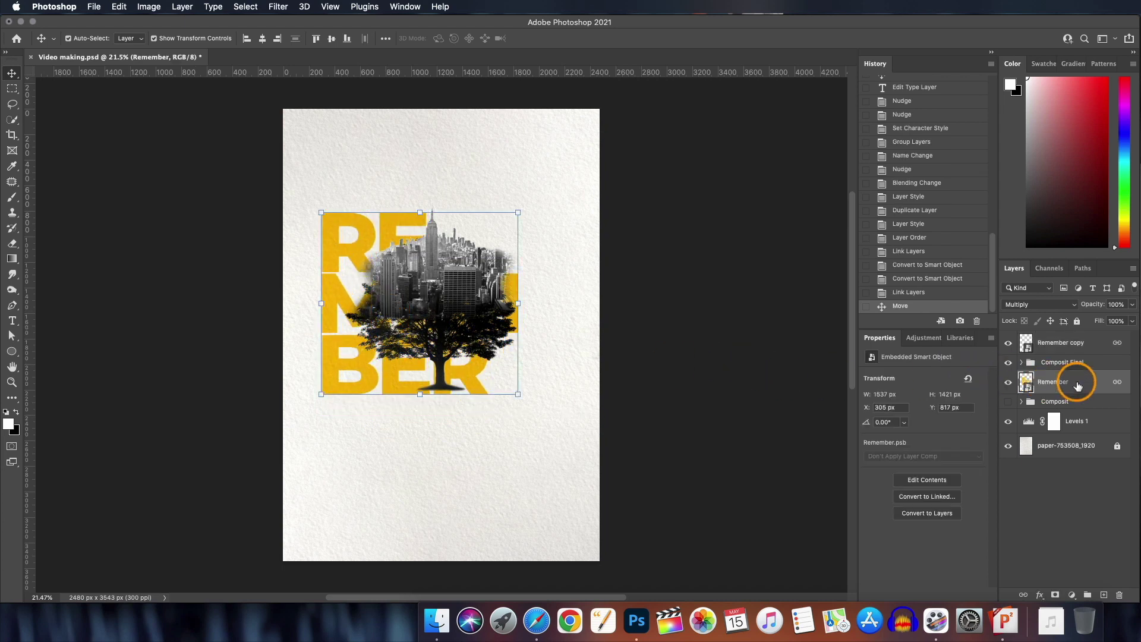
click(1077, 346)
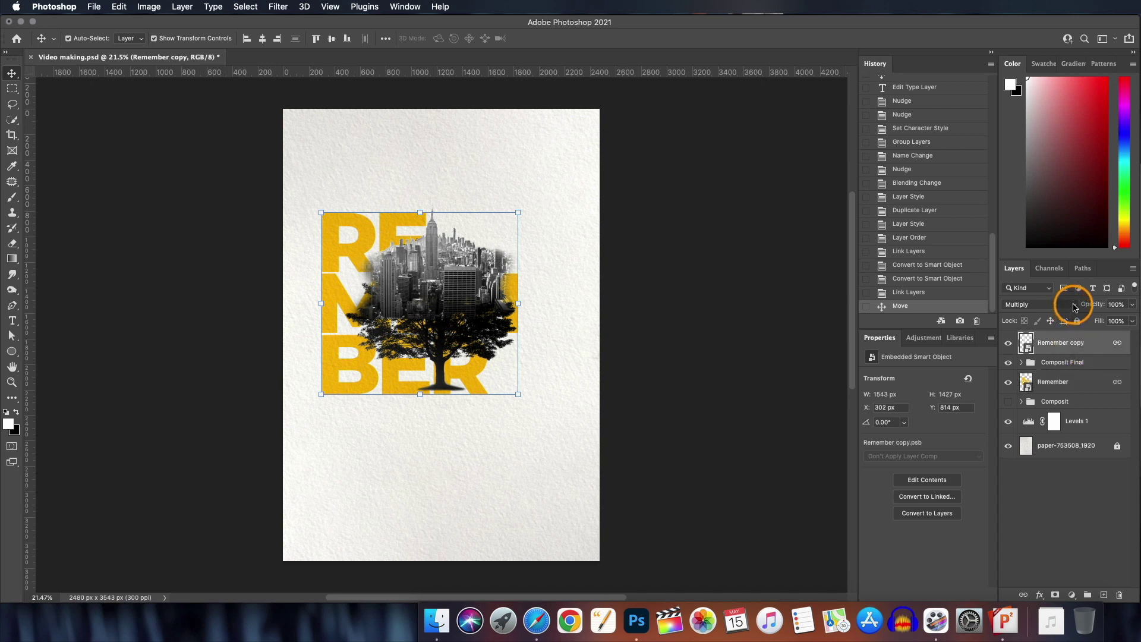
click(1068, 303)
click(1051, 272)
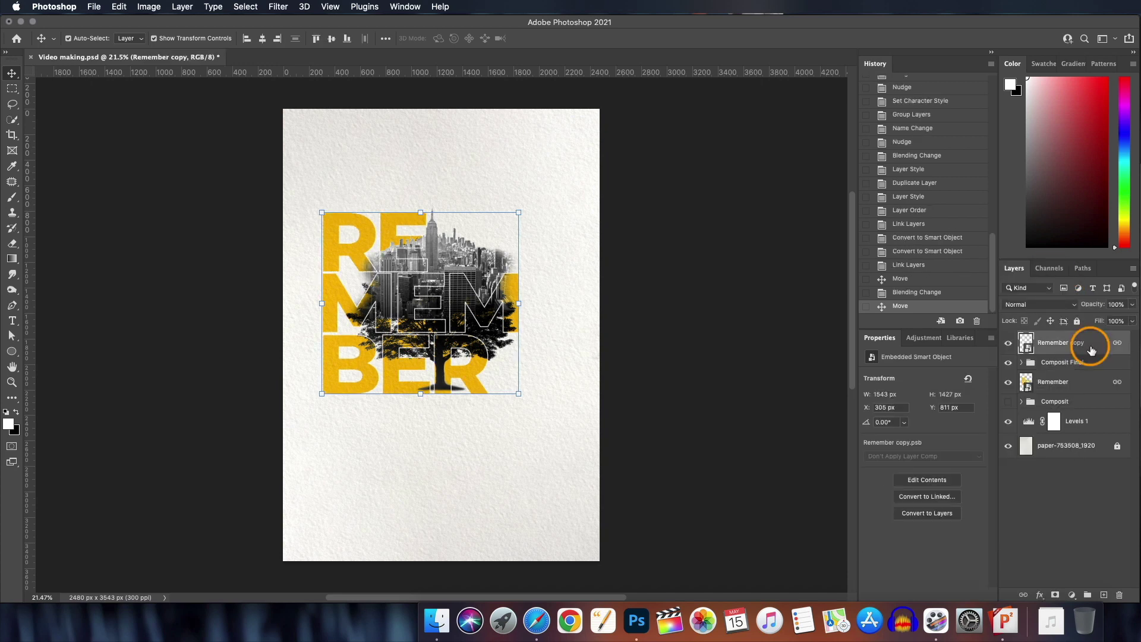
Select Remember copy, Composit Final and Remember together and move the artwork toward the center of the poster
shift+click(1096, 382)
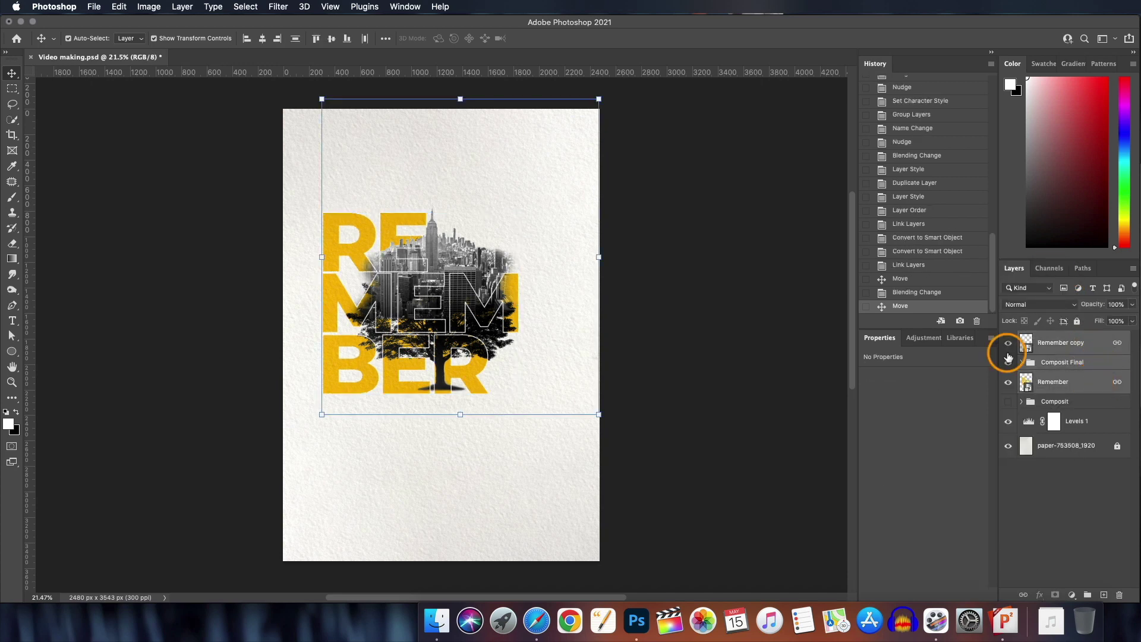
drag(443, 178, 463, 210)
click(305, 219)
Add the text Your Roots below BER in 20 pt Montserrat ExtraBold, colored dark gray 383837
click(12, 321)
click(346, 446)
text(Your Roots)
click(576, 38)
click(958, 542)
click(743, 351)
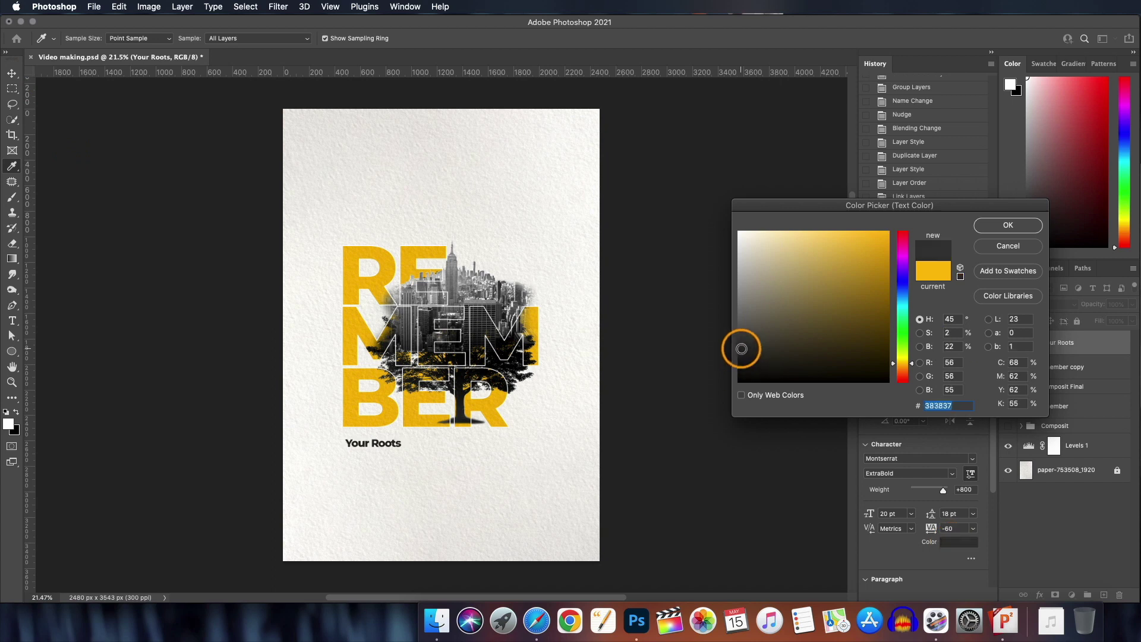
click(1016, 227)
Align the Your Roots text with the left edge of BER and enlarge it to 26 pt
key(v)
scroll(440, 417, up, 5)
drag(265, 488, 260, 474)
drag(868, 514, 874, 514)
drag(266, 460, 266, 467)
Change the Your Roots text to a lighter Montserrat weight and deselect it
click(951, 473)
click(909, 503)
click(951, 473)
click(909, 522)
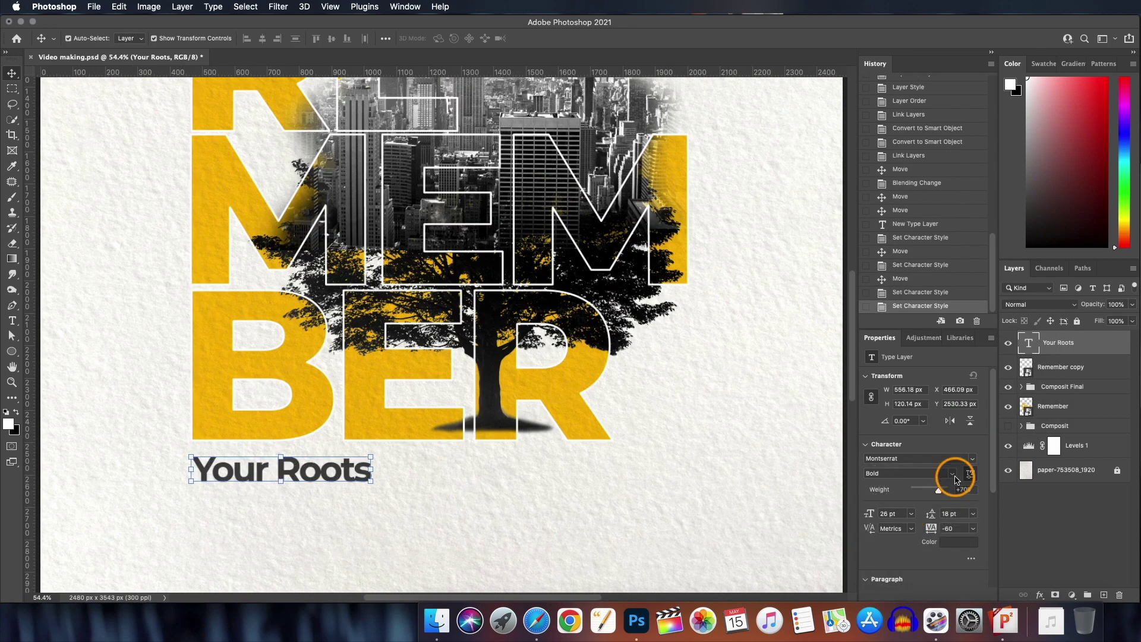
key(Up)
click(577, 497)
Draw a small circle after Your Roots with the Ellipse tool, using a dark gray fill and no stroke
scroll(578, 496, down, 4)
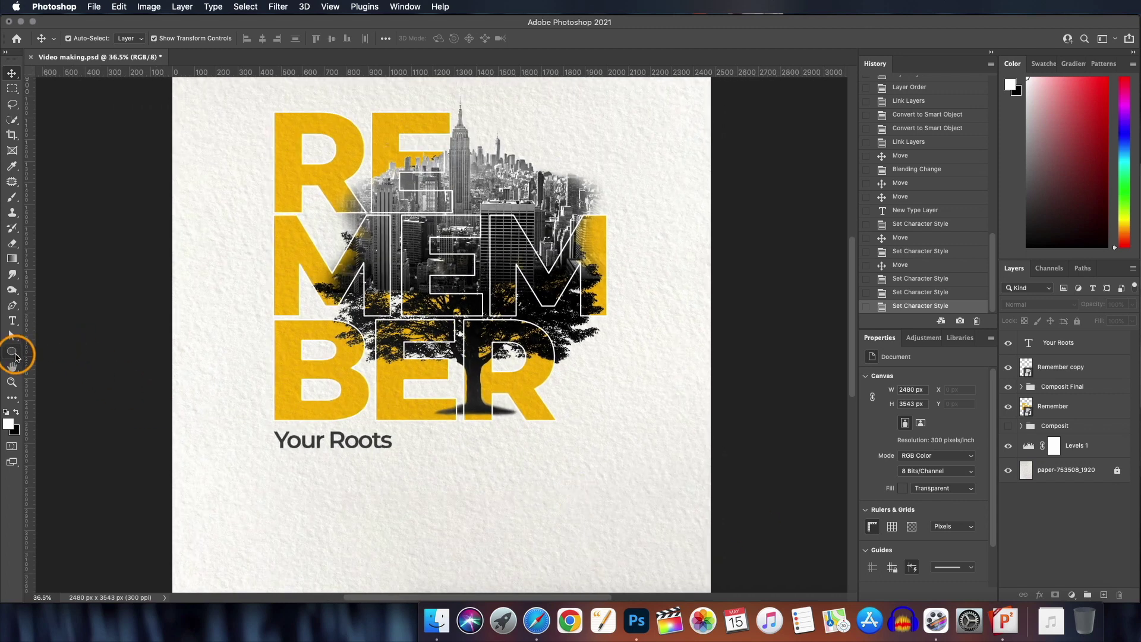
click(12, 353)
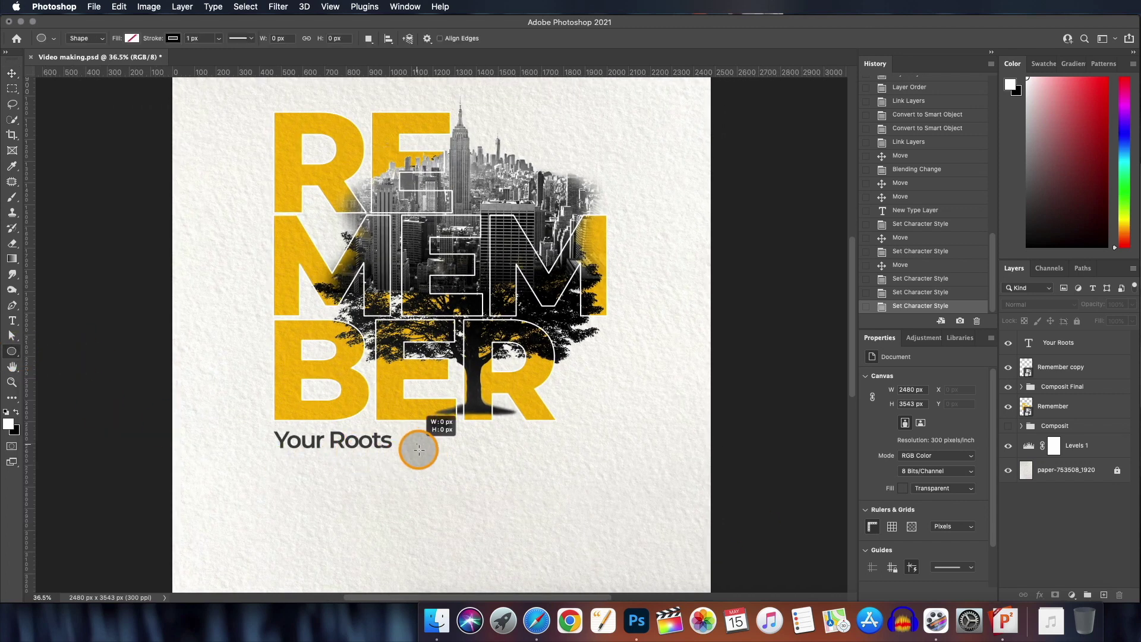
click(901, 460)
drag(426, 461, 412, 442)
click(897, 463)
click(986, 398)
click(901, 477)
click(874, 419)
click(995, 397)
Scale the small circle to about 57% and place it just after Your Roots on the text baseline as a full stop
click(11, 73)
scroll(413, 445, up, 10)
scroll(412, 445, down, 6)
drag(372, 267, 324, 265)
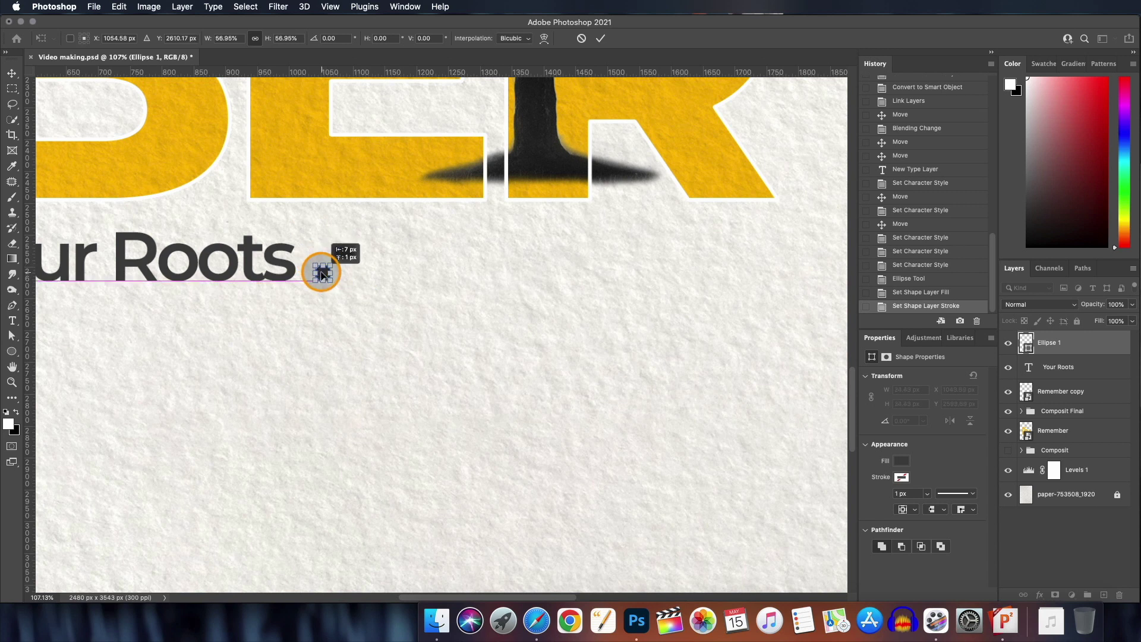
key(Return)
Blend the Your Roots text into the paper texture by splitting and adjusting the Underlying Layer highlight sliders under Blend If Gray
scroll(440, 325, down, 5)
click(1099, 365)
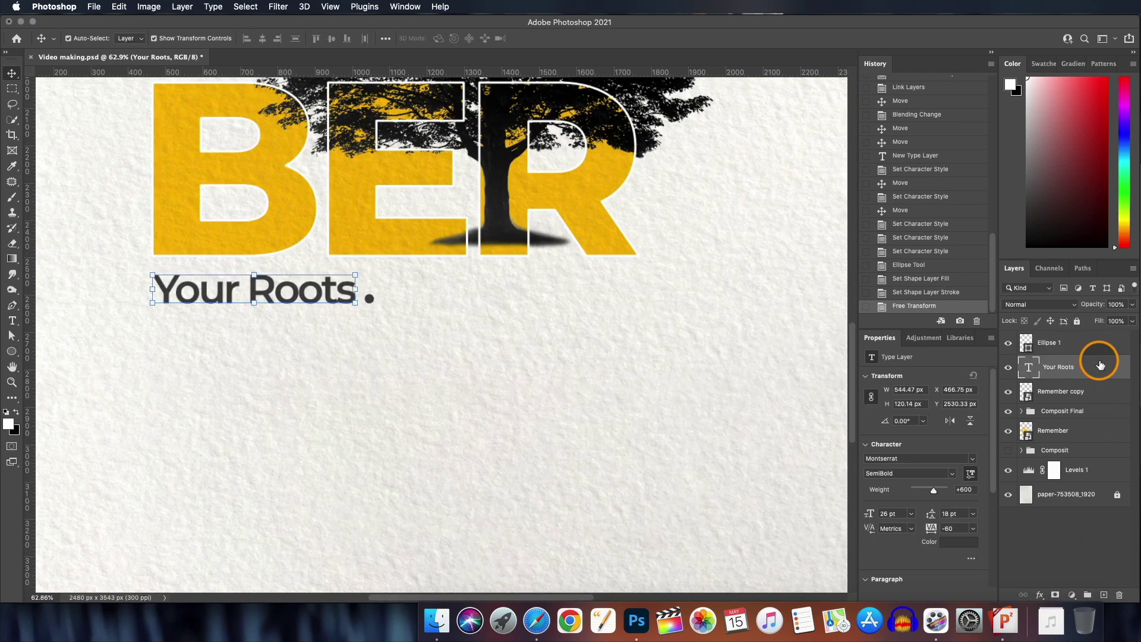
double_click(1092, 369)
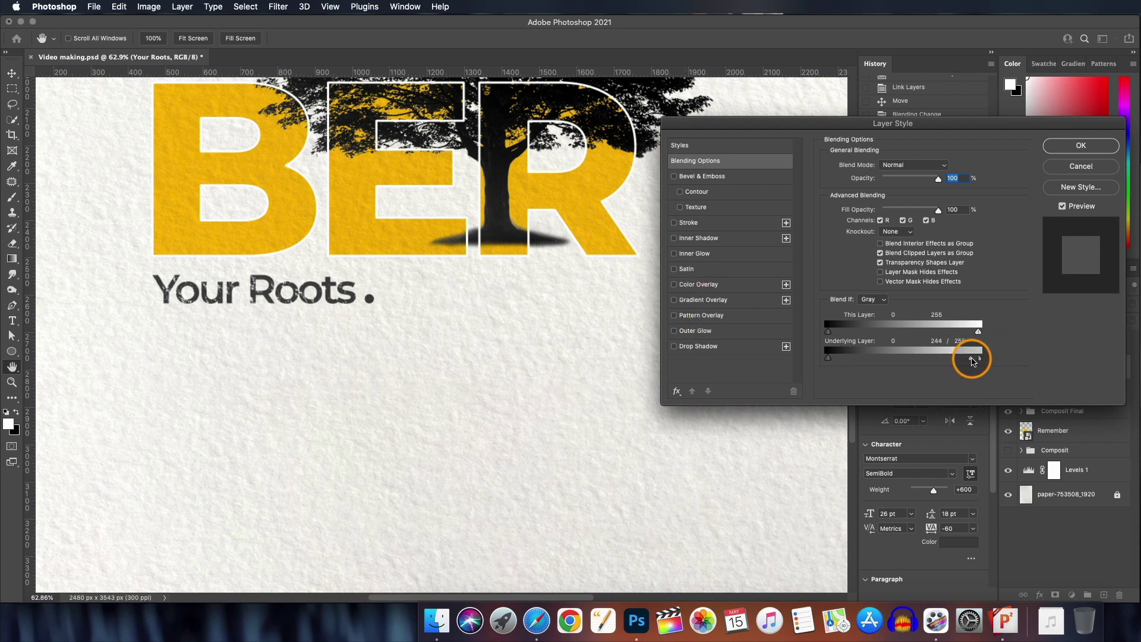
drag(972, 361, 981, 360)
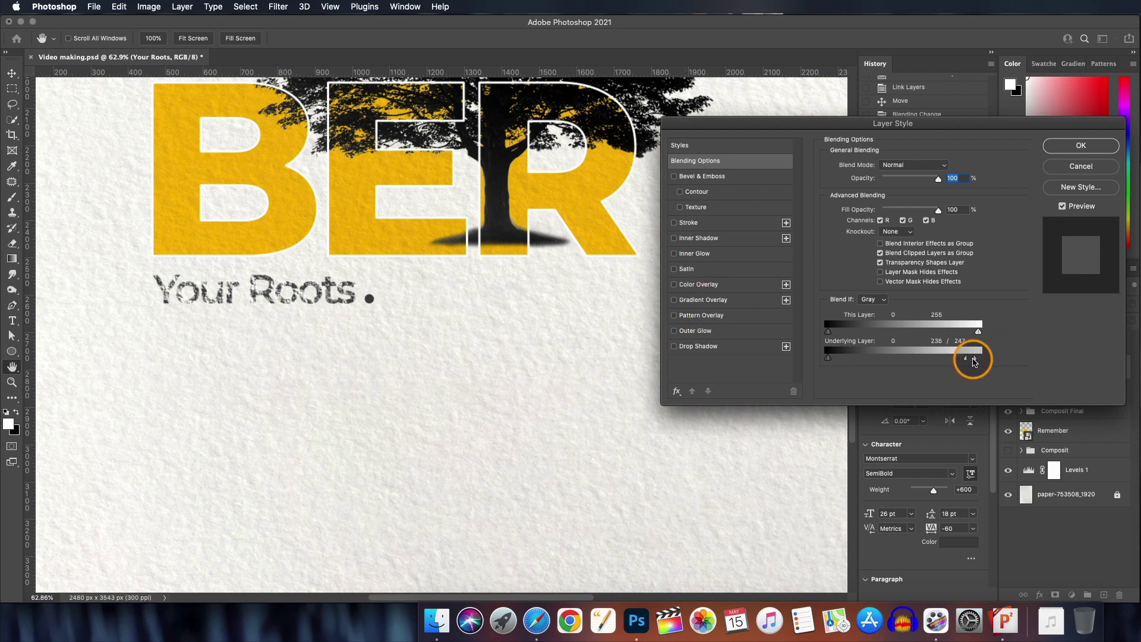
mouse_move(973, 361)
mouse_down()
mouse_move(959, 359)
mouse_move(973, 360)
mouse_up()
click(1102, 144)
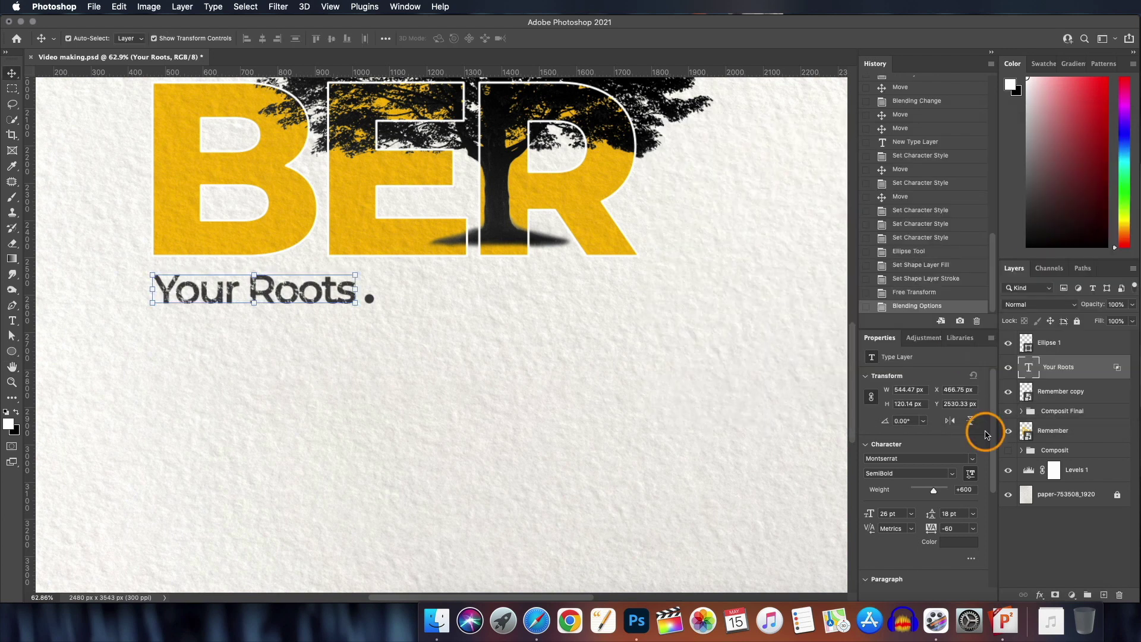
Copy the Your Roots layer style, paste it onto the Ellipse 1 full stop, and deselect the layer
right_click(1097, 372)
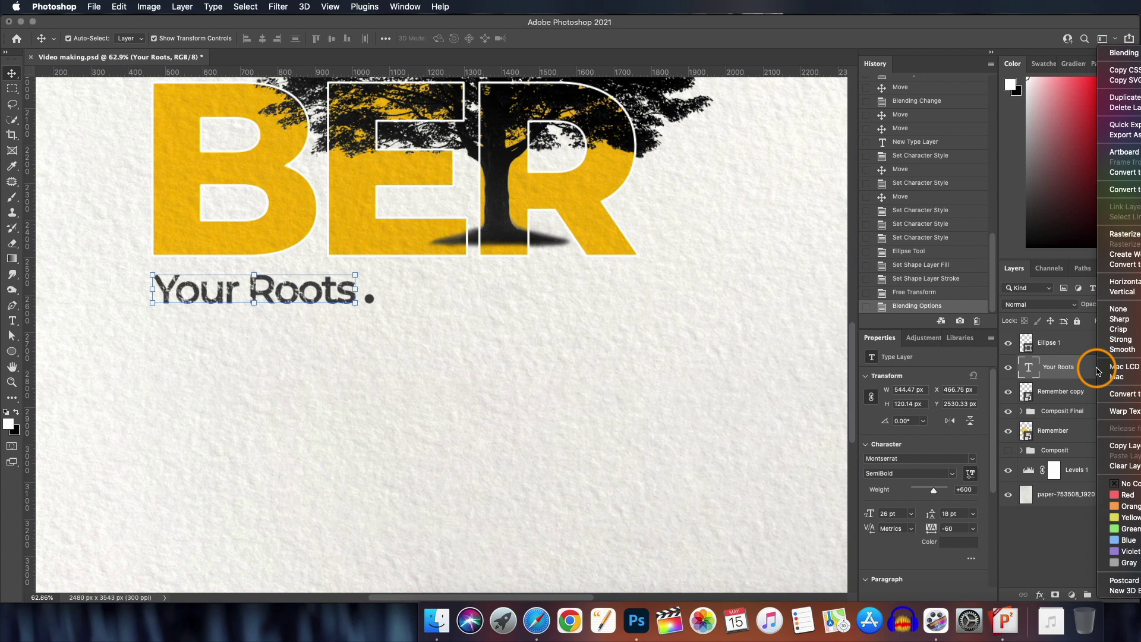
click(1113, 446)
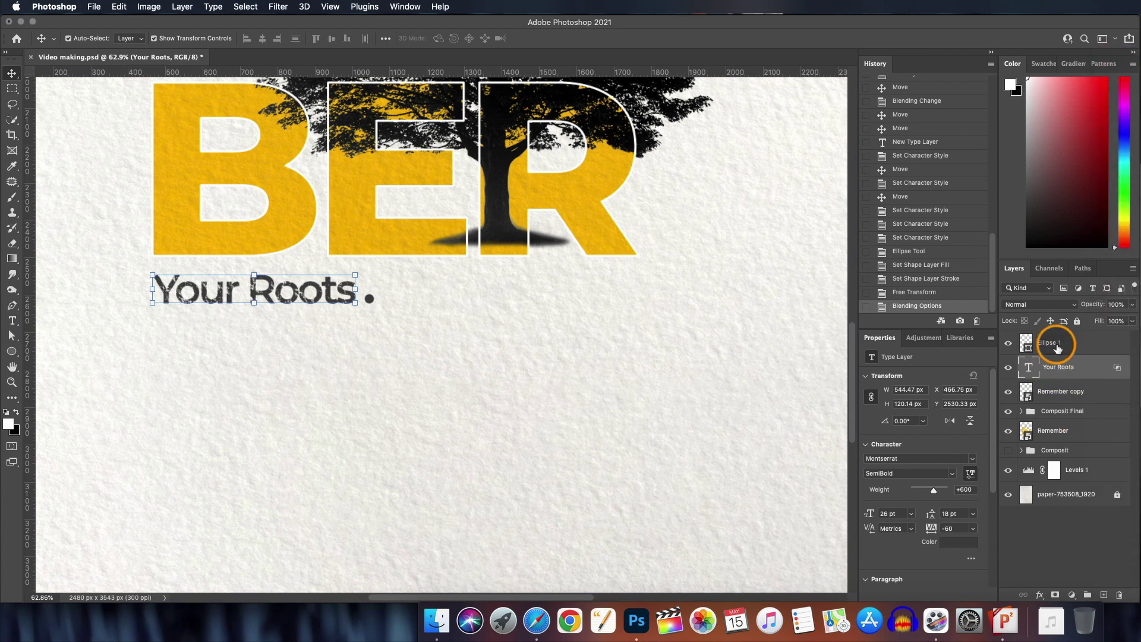
click(1063, 342)
right_click(1068, 341)
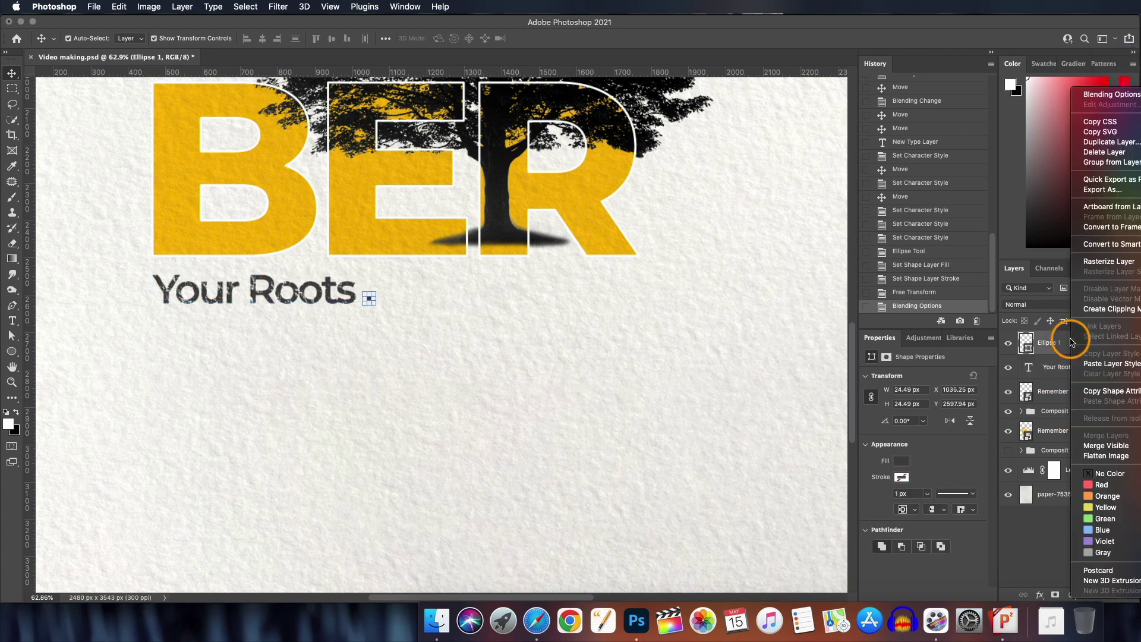
click(1091, 364)
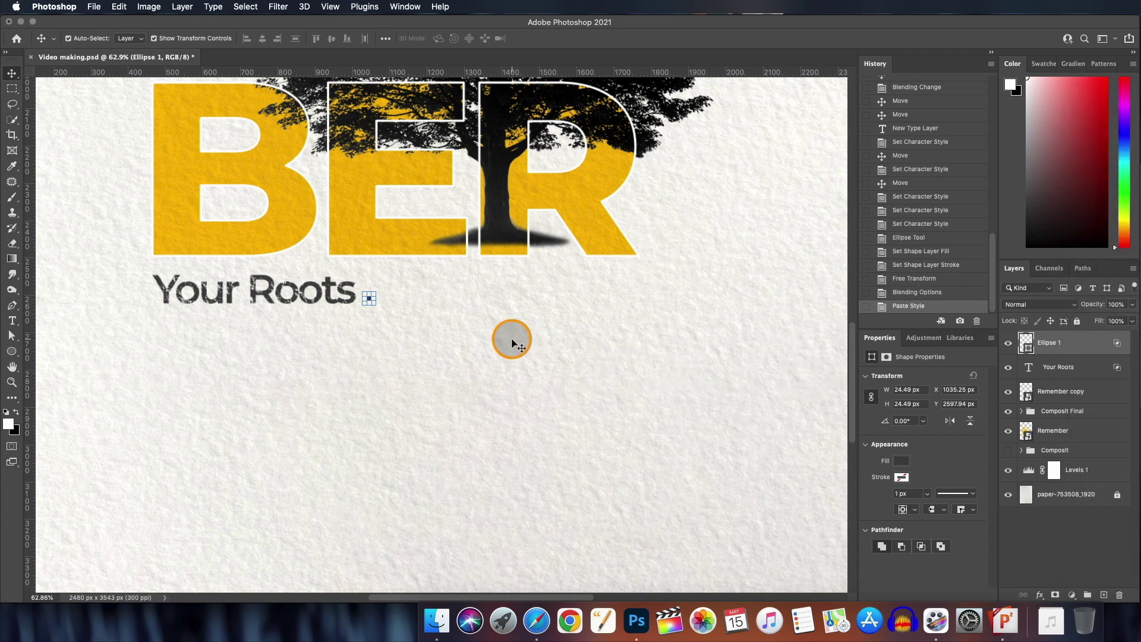
click(511, 338)
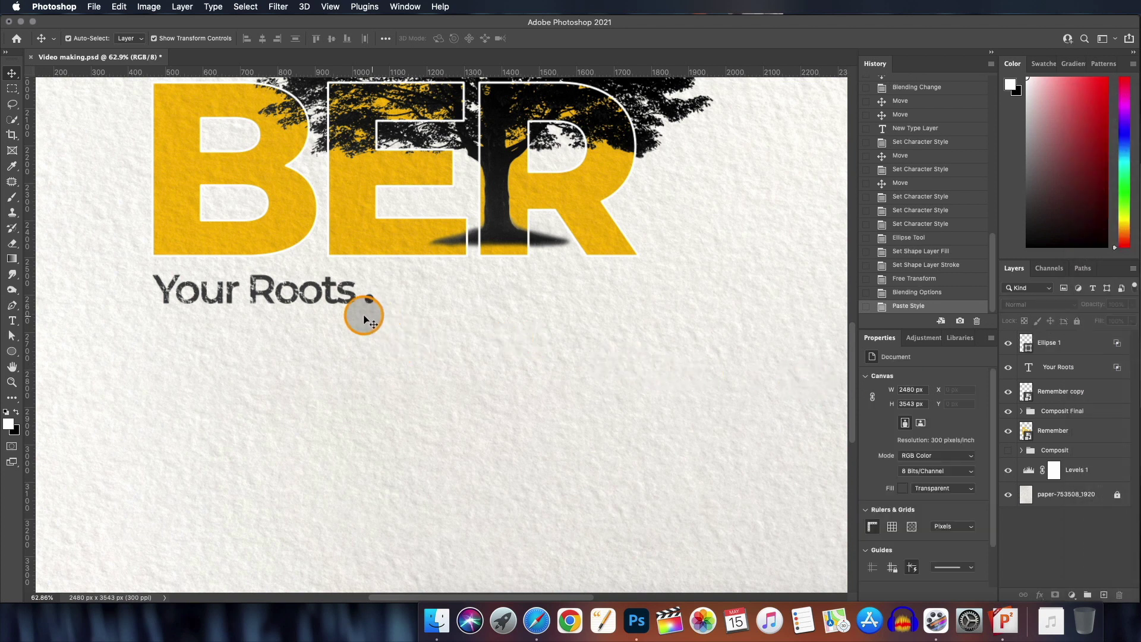
scroll(499, 387, down, 6)
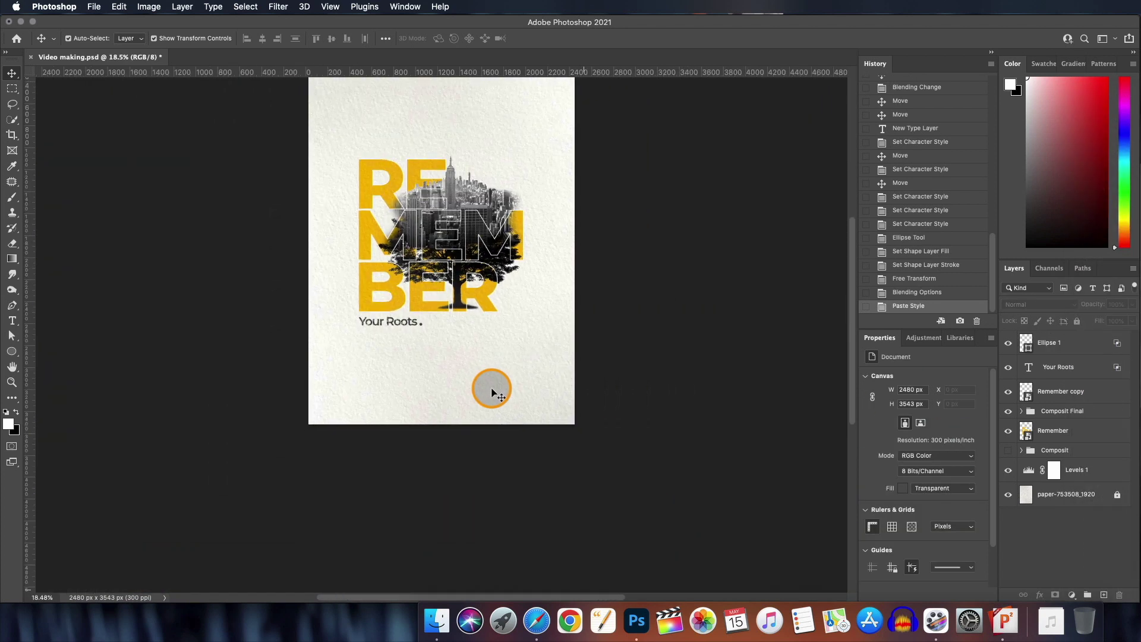
scroll(491, 390, up, 5)
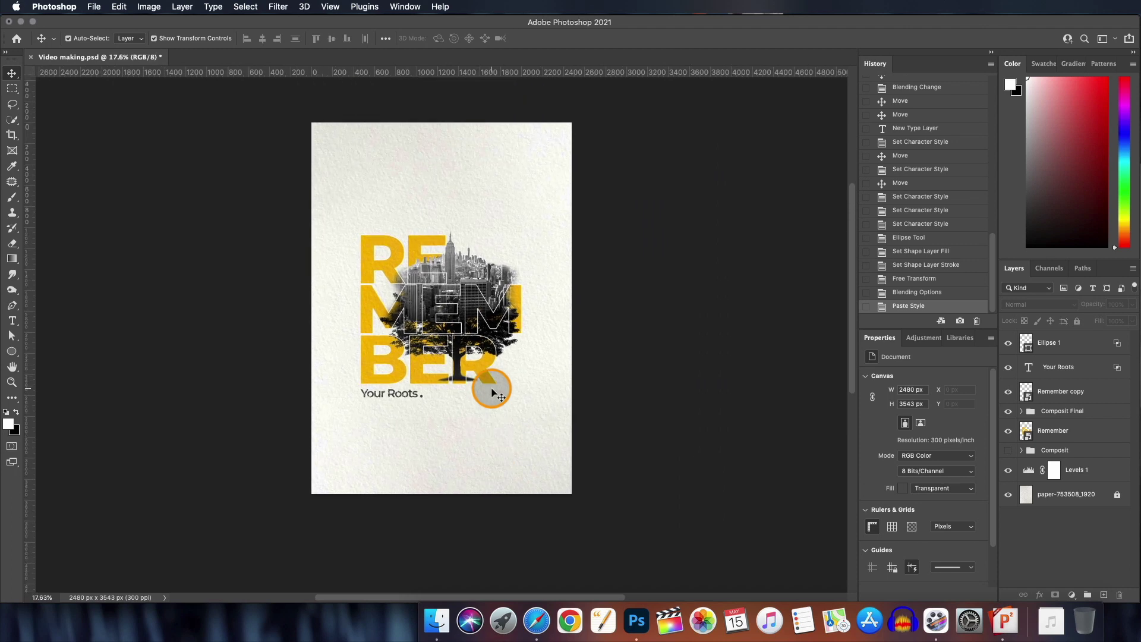
scroll(492, 392, up, 2)
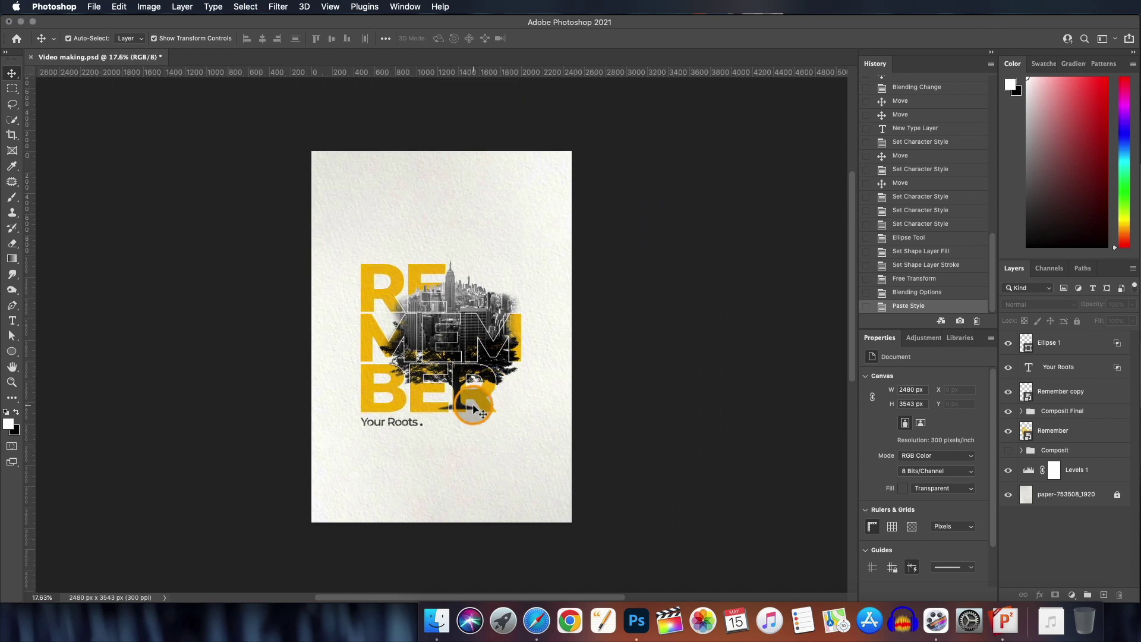
scroll(473, 407, up, 3)
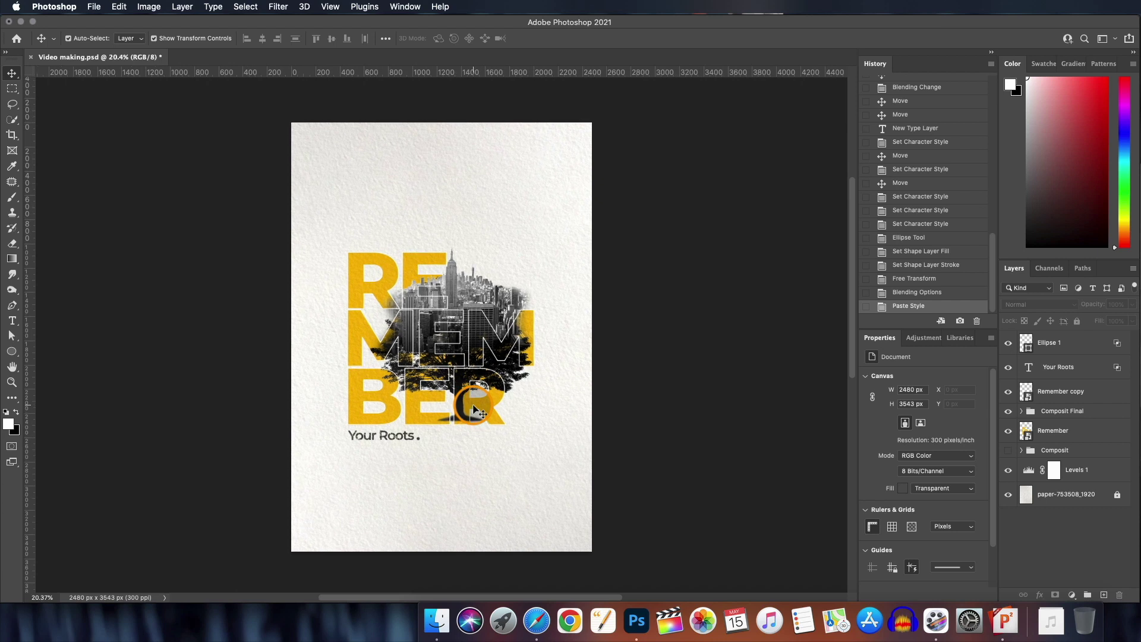